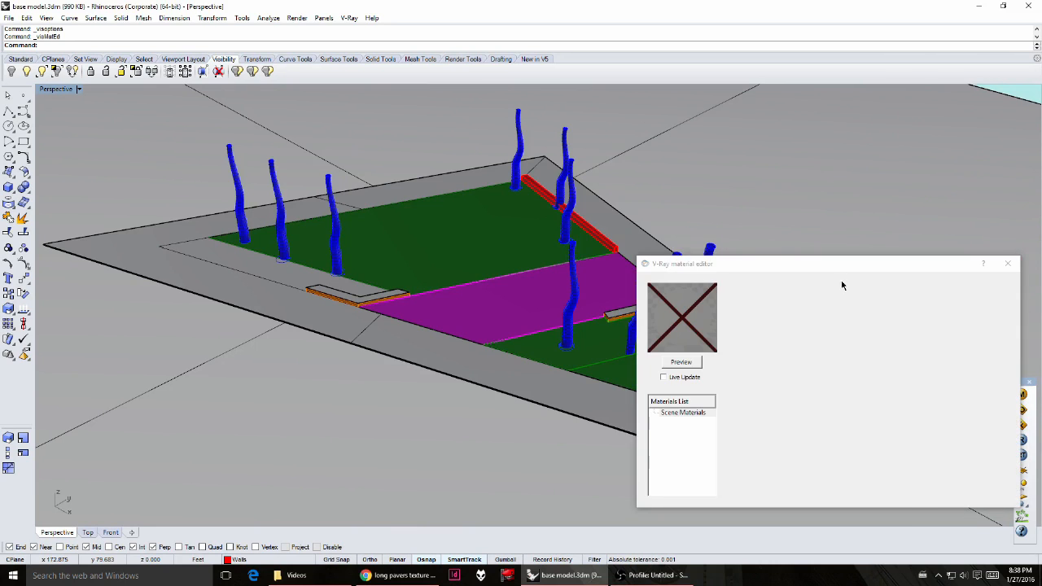
# Step: Create a new standard V-Ray material in the scene and name it Turf
pyautogui.rightClick(614, 328)
pyautogui.moveTo(702, 335)
pyautogui.click(739, 369)
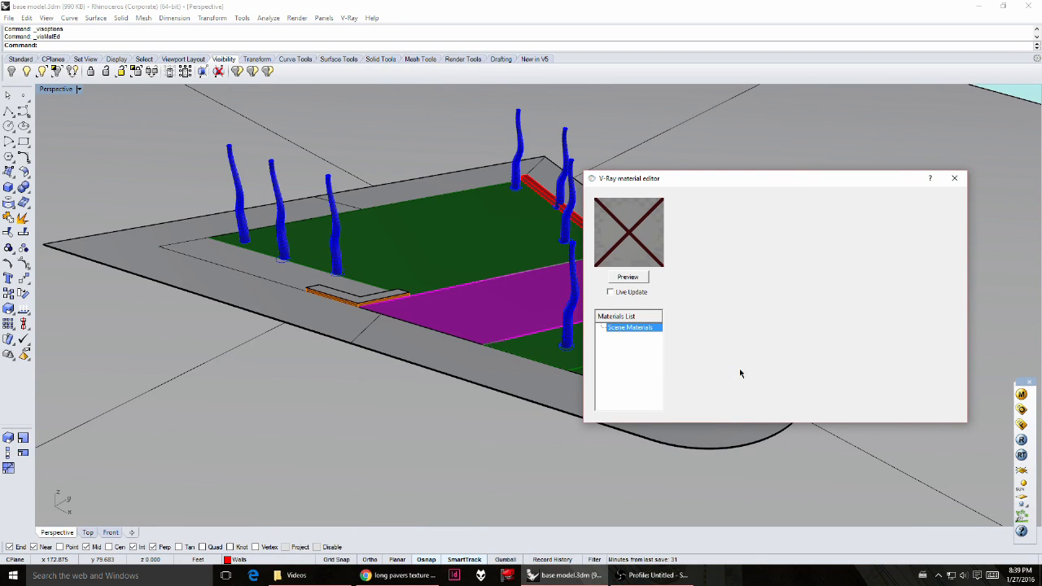
pyautogui.doubleClick(649, 337)
pyautogui.write('Turf')
pyautogui.press('Return')
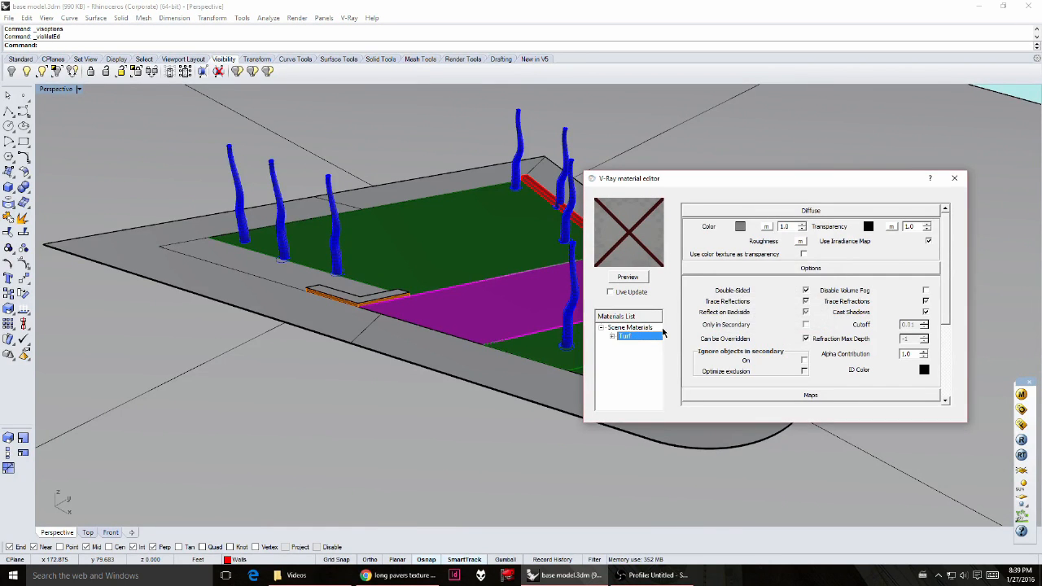
# Step: Add another standard scene material and name it Pavers
pyautogui.rightClick(671, 335)
pyautogui.moveTo(672, 336)
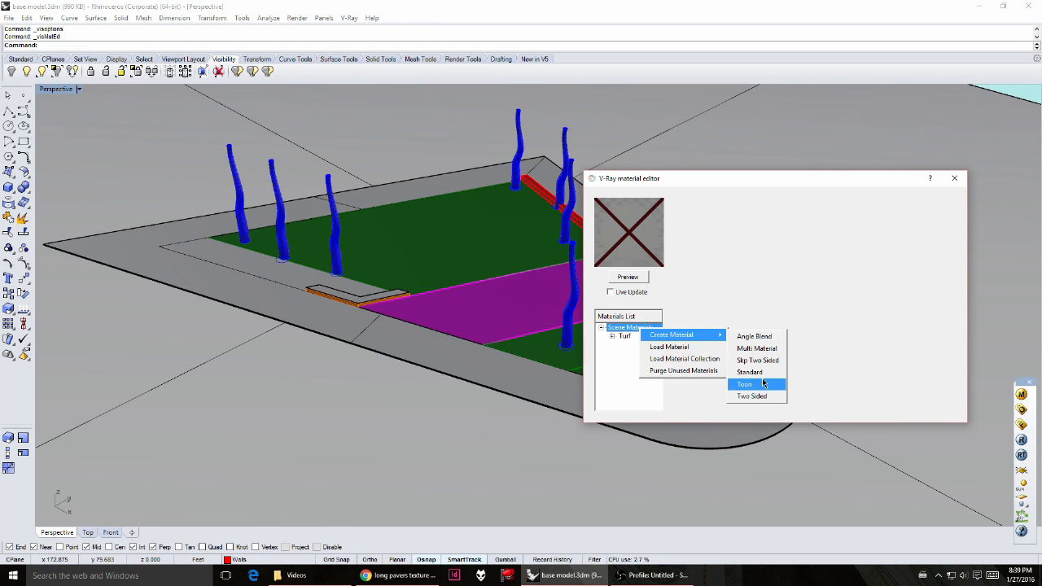
pyautogui.click(794, 382)
pyautogui.doubleClick(636, 337)
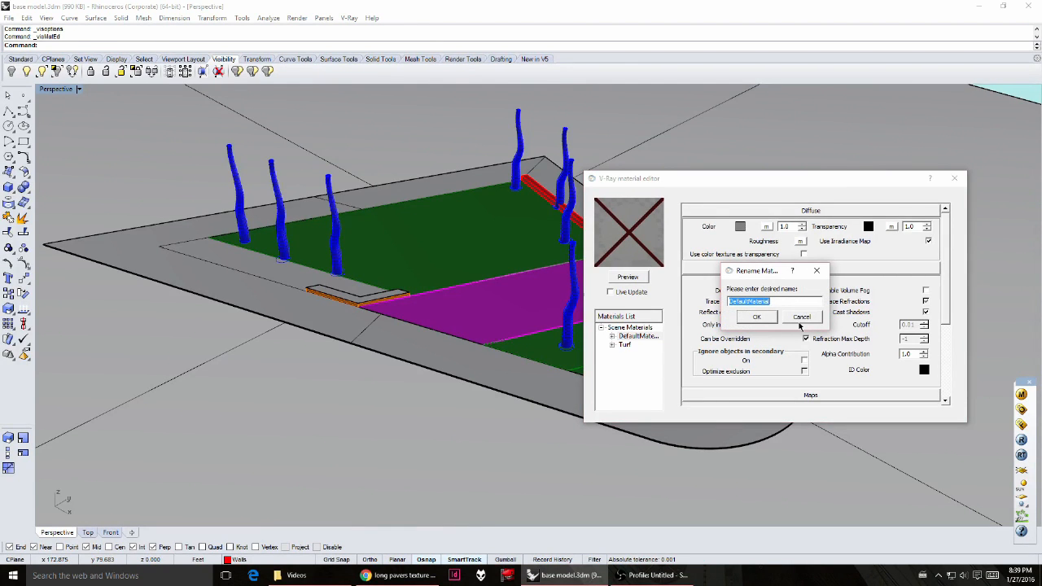
pyautogui.write('Pavers')
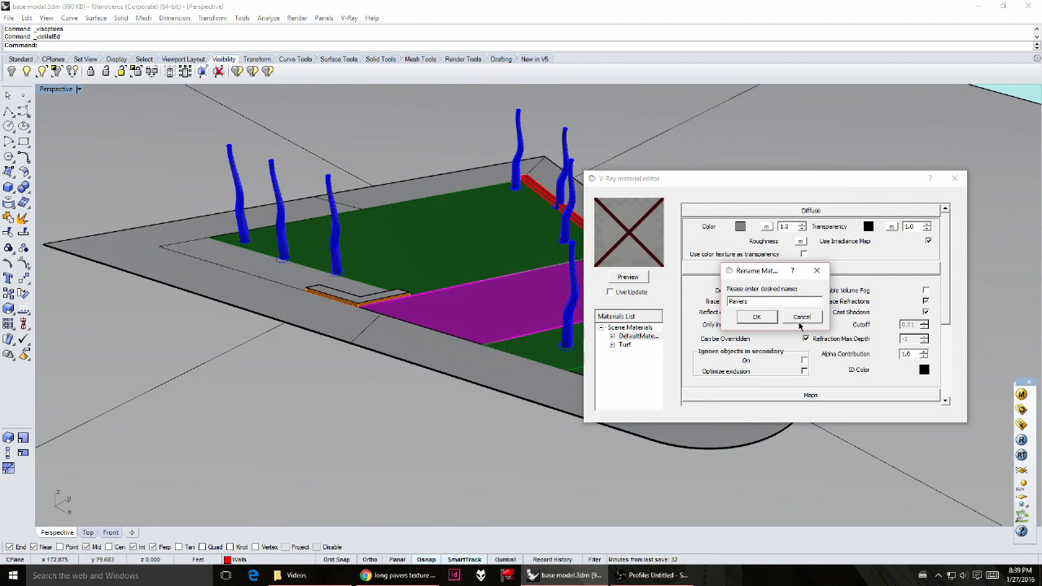
pyautogui.press('Return')
# Step: Add a third standard material to the scene materials, named Sidewalk
pyautogui.rightClick(630, 327)
pyautogui.moveTo(652, 332)
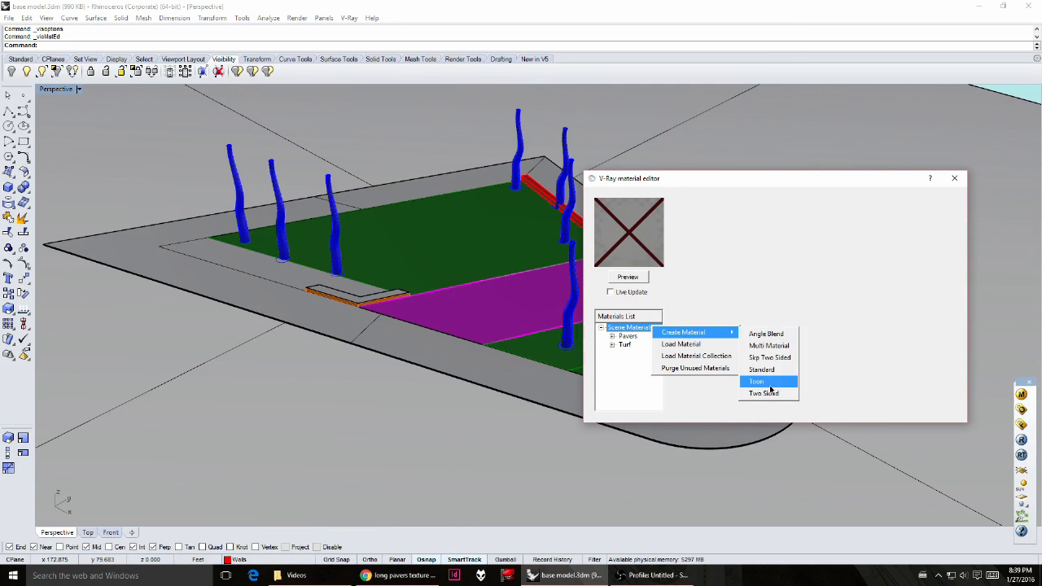
pyautogui.click(769, 377)
pyautogui.click(642, 338)
pyautogui.write('Sidewalk')
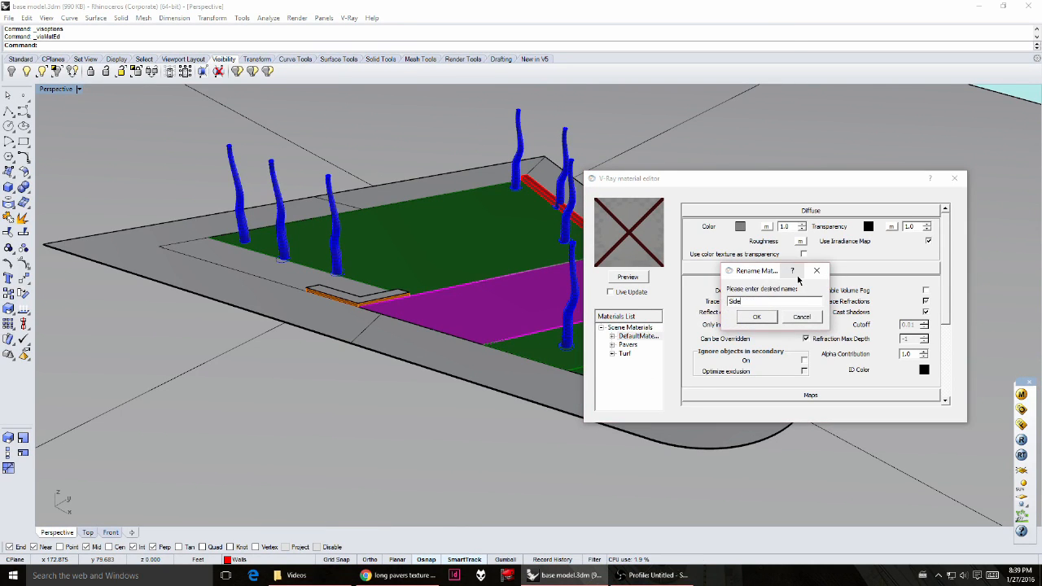
pyautogui.press('Return')
# Step: Create one more scene material in addition to Turf, Pavers and Sidewalk
pyautogui.click(651, 328)
pyautogui.rightClick(651, 328)
pyautogui.moveTo(675, 330)
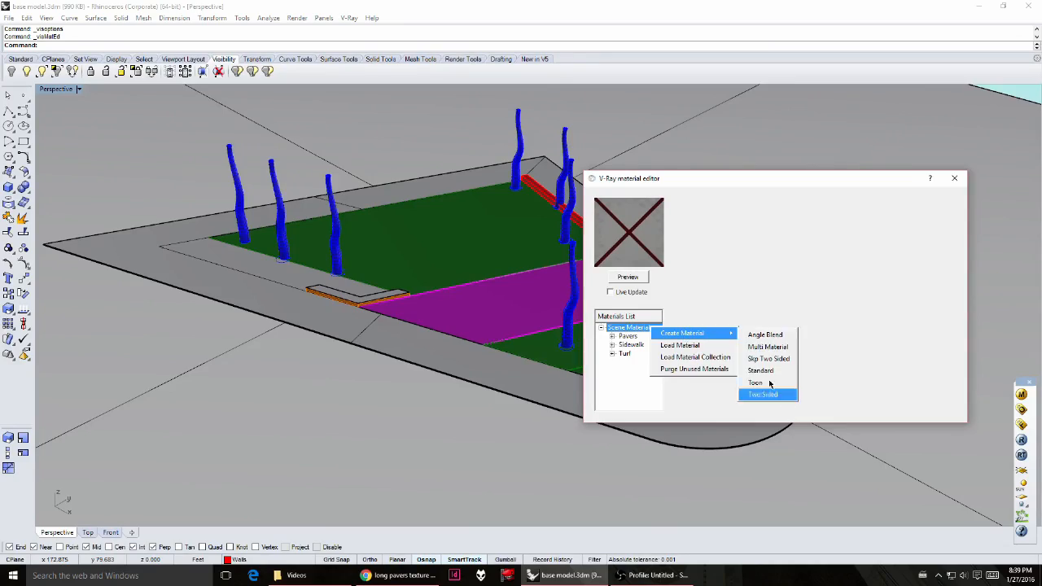
pyautogui.click(769, 396)
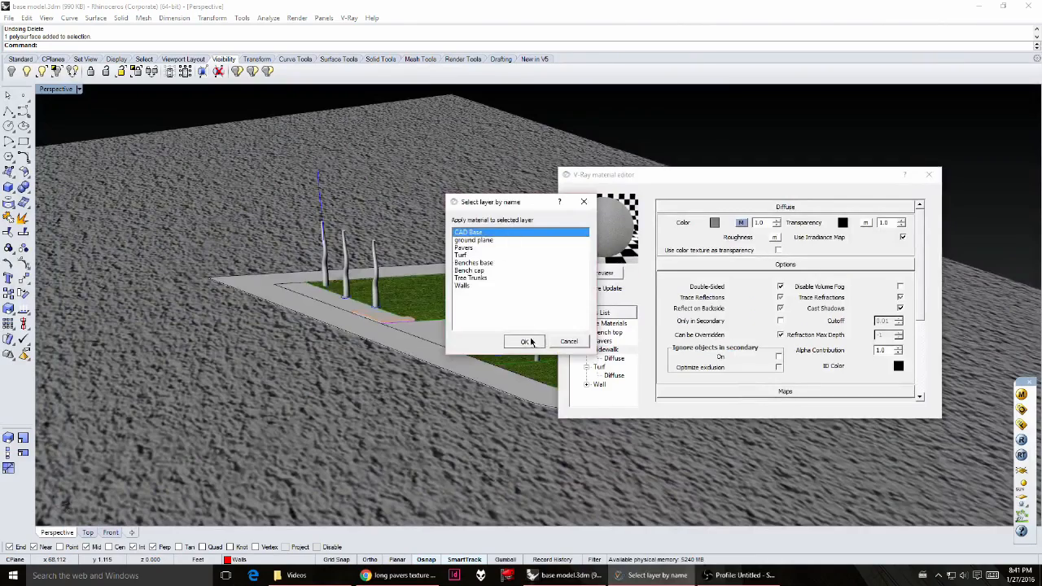
# Step: Apply the Sidewalk material to the CAD Base layer and open the ground plane layer's material settings from the widened layer list
pyautogui.click(509, 341)
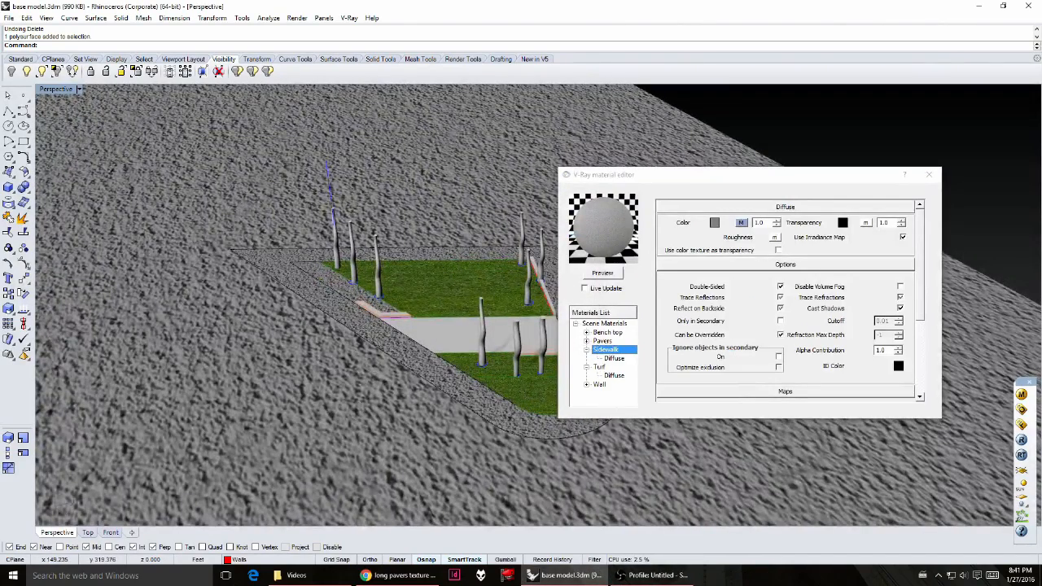
pyautogui.moveTo(448, 150); pyautogui.dragTo(269, 230)
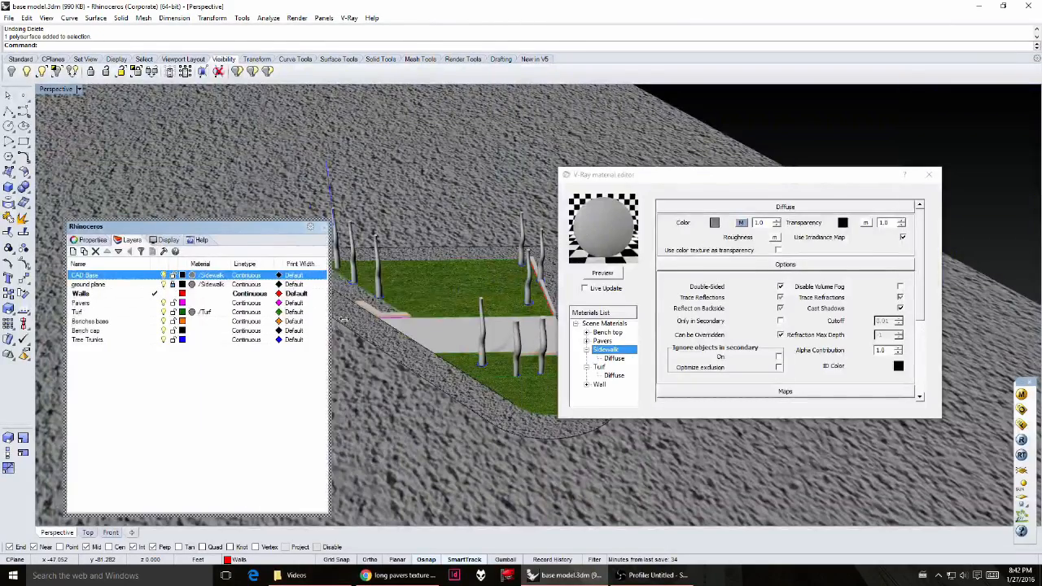
pyautogui.moveTo(346, 325); pyautogui.dragTo(440, 326)
pyautogui.click(210, 284)
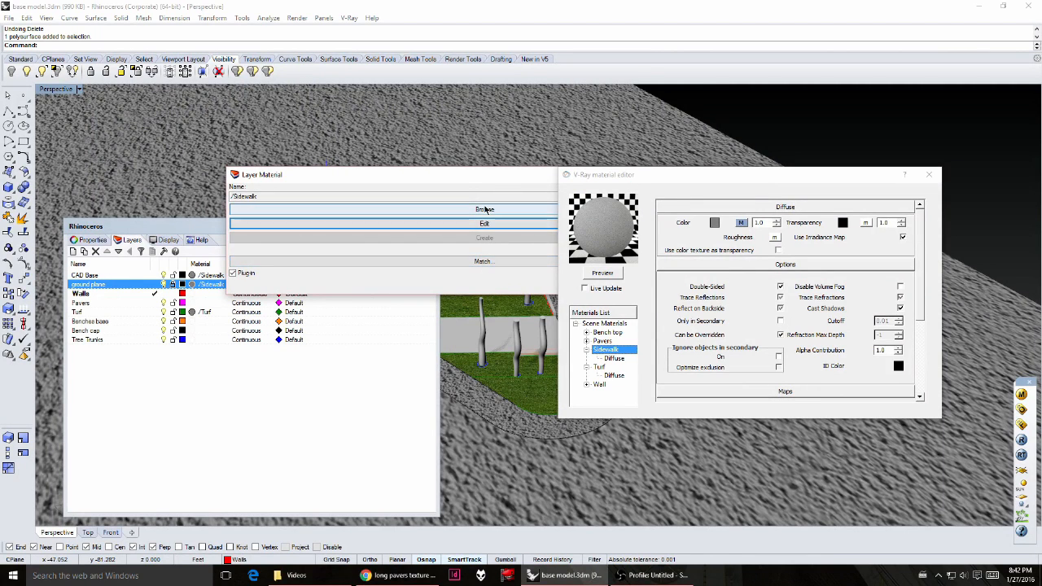
# Step: Create a standard material named Street and set its diffuse color to light gray, RGB 202, 202, 202
pyautogui.click(604, 324)
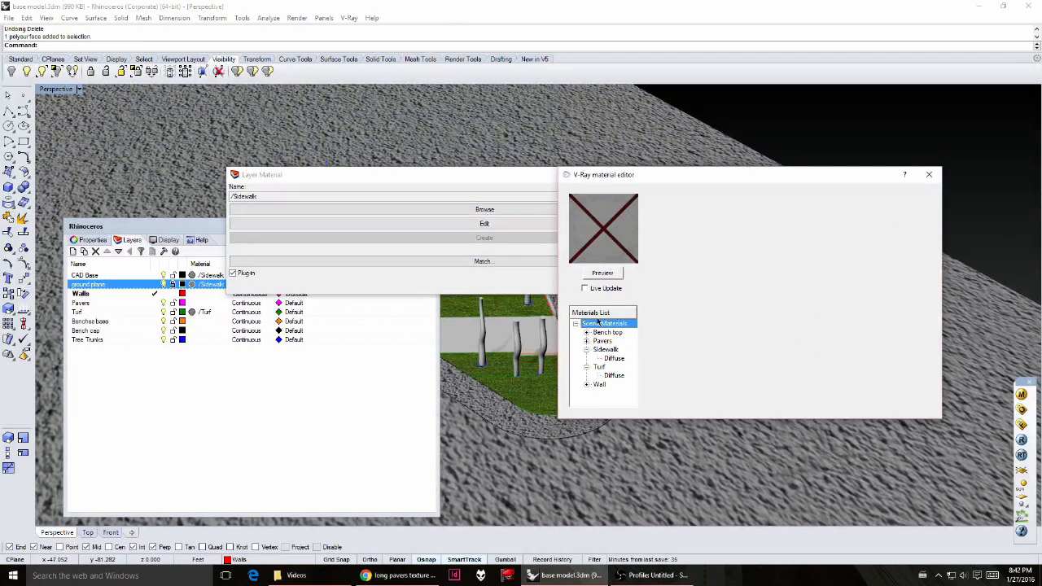
pyautogui.rightClick(600, 325)
pyautogui.moveTo(643, 333)
pyautogui.click(708, 371)
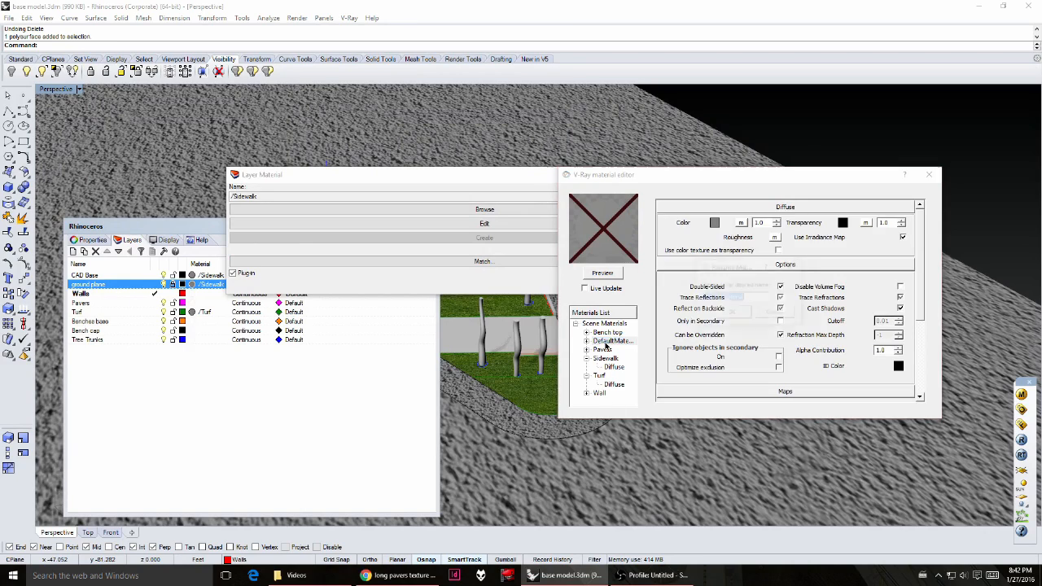
pyautogui.write('Street')
pyautogui.click(731, 314)
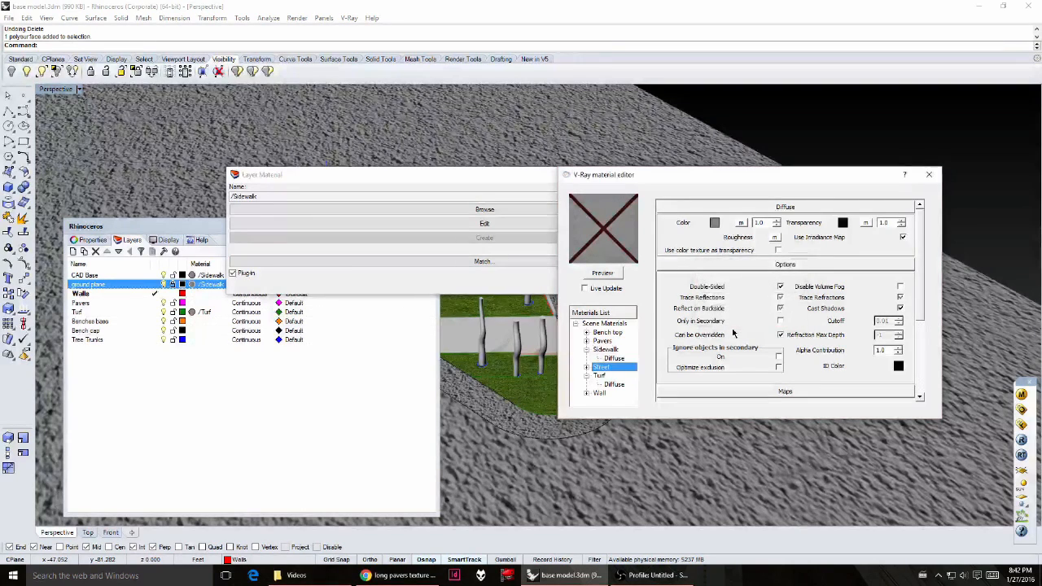
pyautogui.click(714, 222)
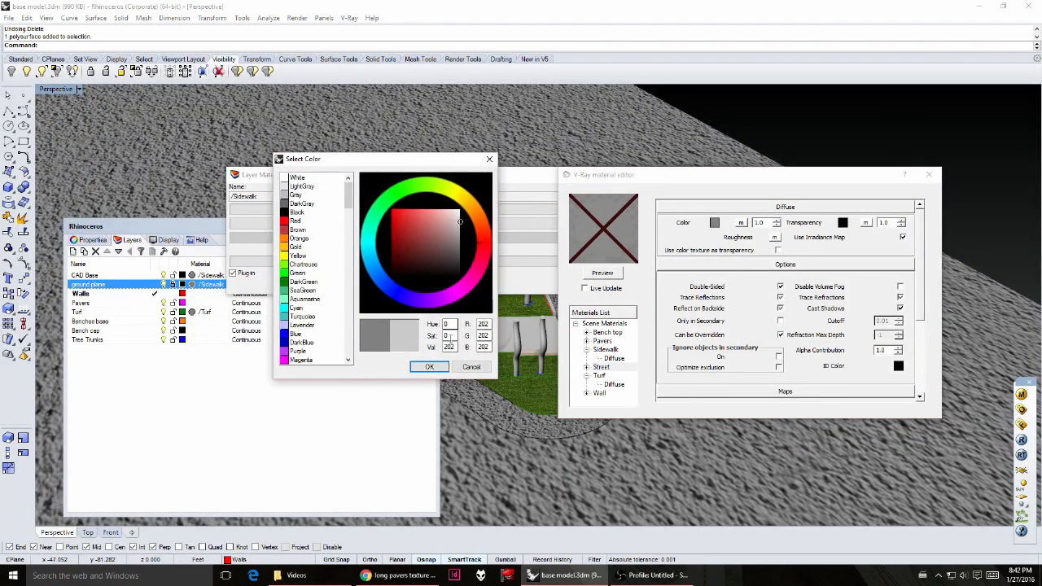
pyautogui.click(429, 366)
# Step: Apply the Street material to the ground plane layer
pyautogui.rightClick(601, 367)
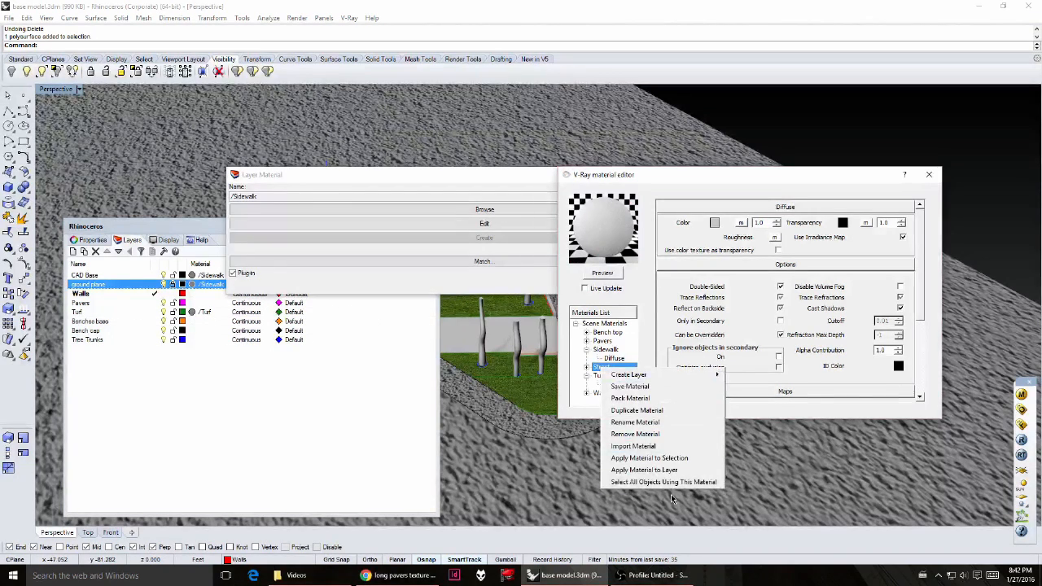
pyautogui.click(659, 470)
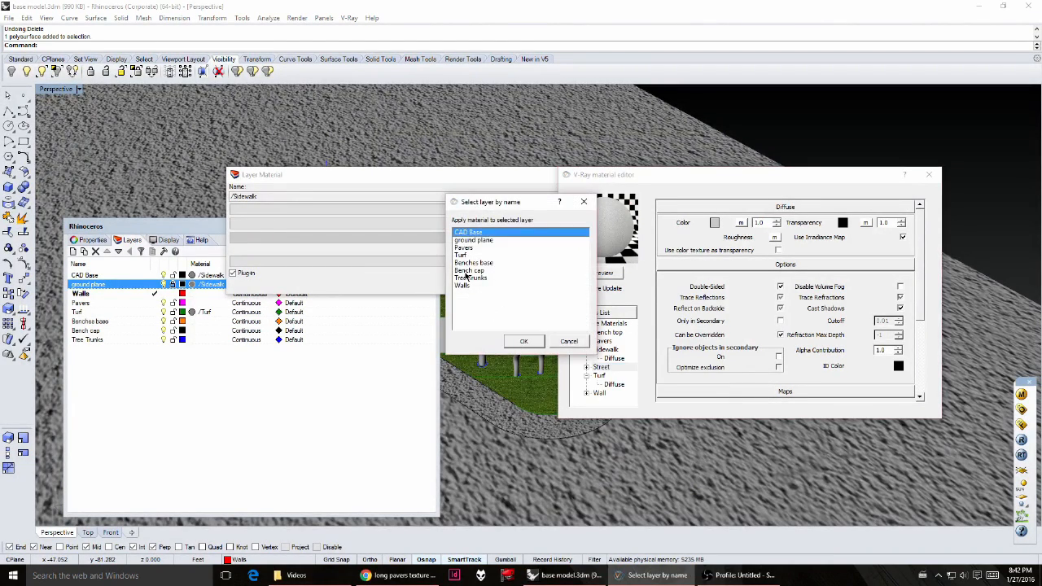
pyautogui.click(472, 242)
pyautogui.click(513, 337)
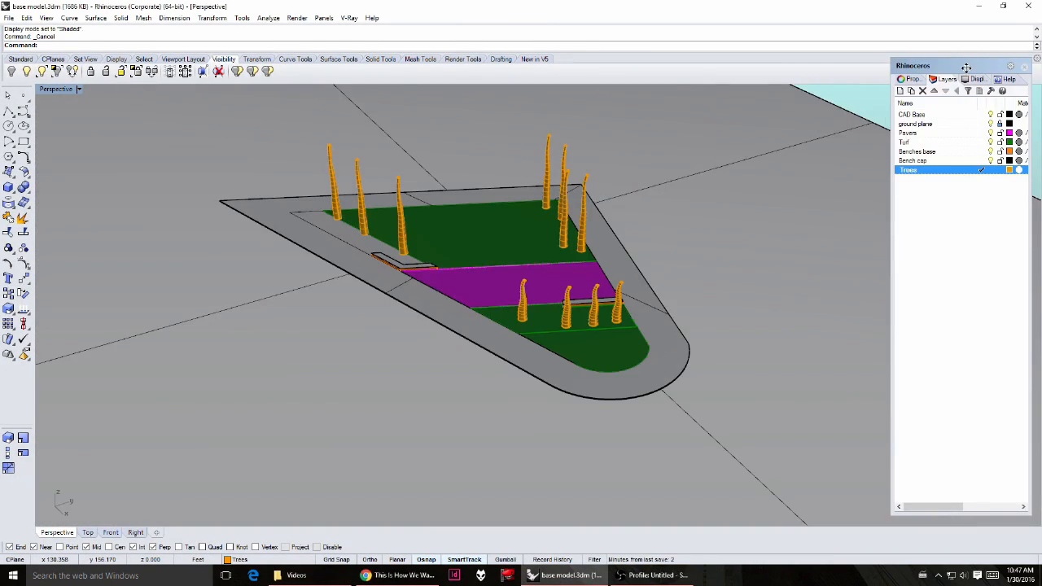
# Step: Add a manually controlled sun to the scene with azimuth 224.1° and altitude 24.4°
pyautogui.moveTo(977, 62)
pyautogui.mouseDown()
pyautogui.moveTo(849, 63)
pyautogui.moveTo(897, 60)
pyautogui.mouseUp()
pyautogui.click(980, 304)
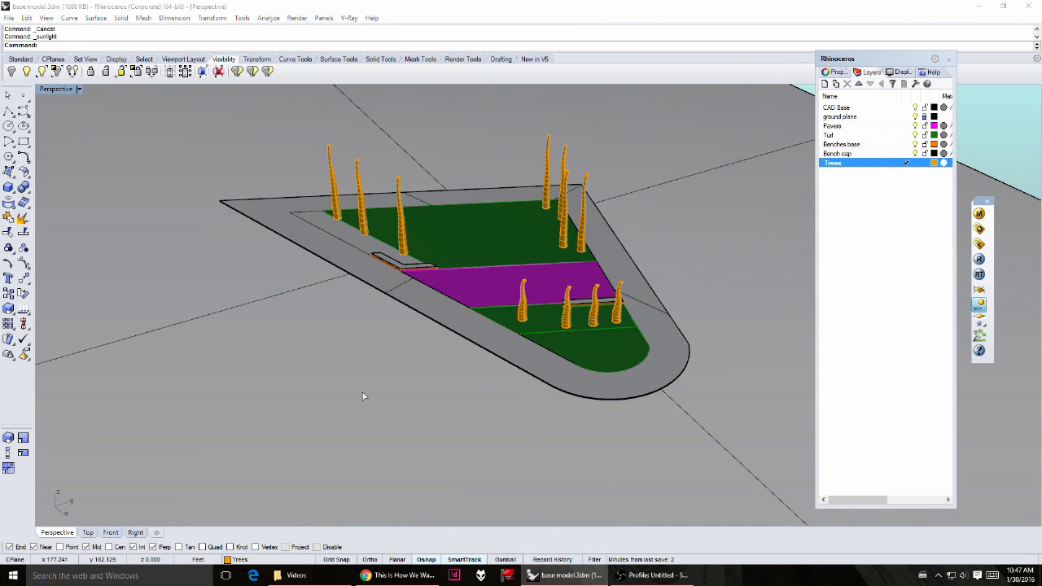
pyautogui.moveTo(645, 302); pyautogui.dragTo(648, 293)
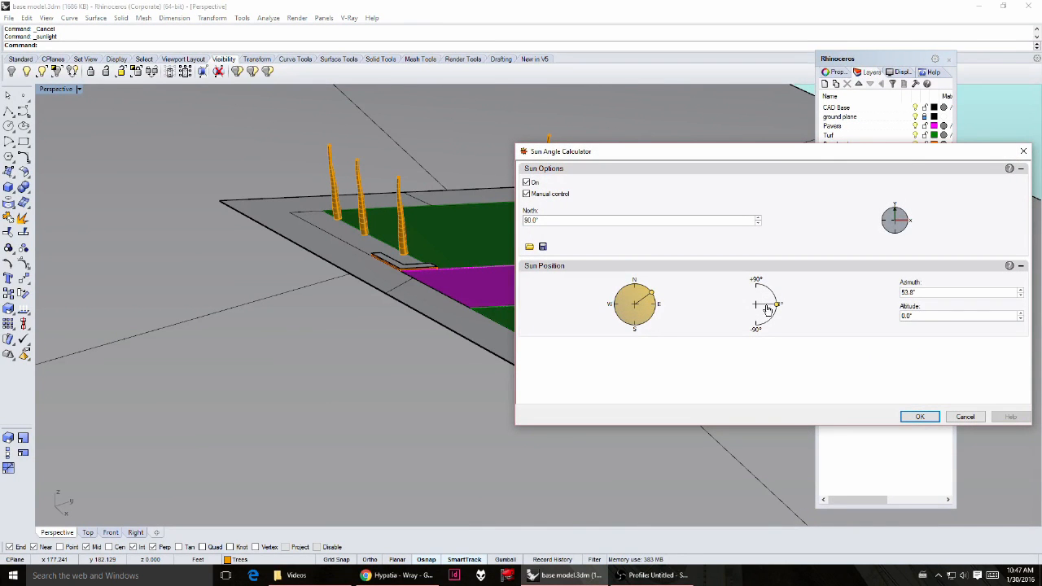
pyautogui.moveTo(778, 305)
pyautogui.mouseDown()
pyautogui.moveTo(757, 326)
pyautogui.moveTo(774, 297)
pyautogui.mouseUp()
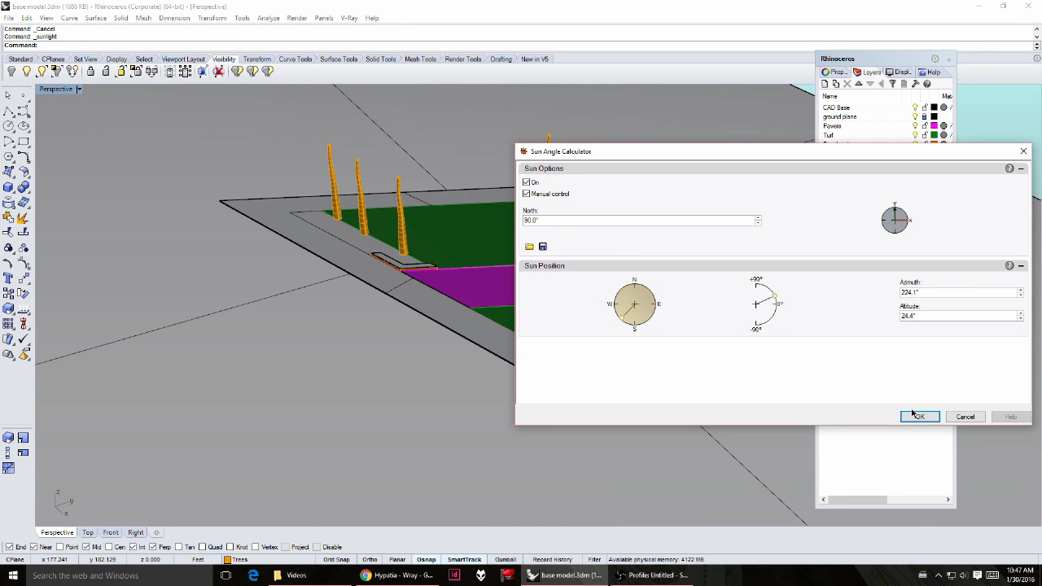
pyautogui.click(919, 417)
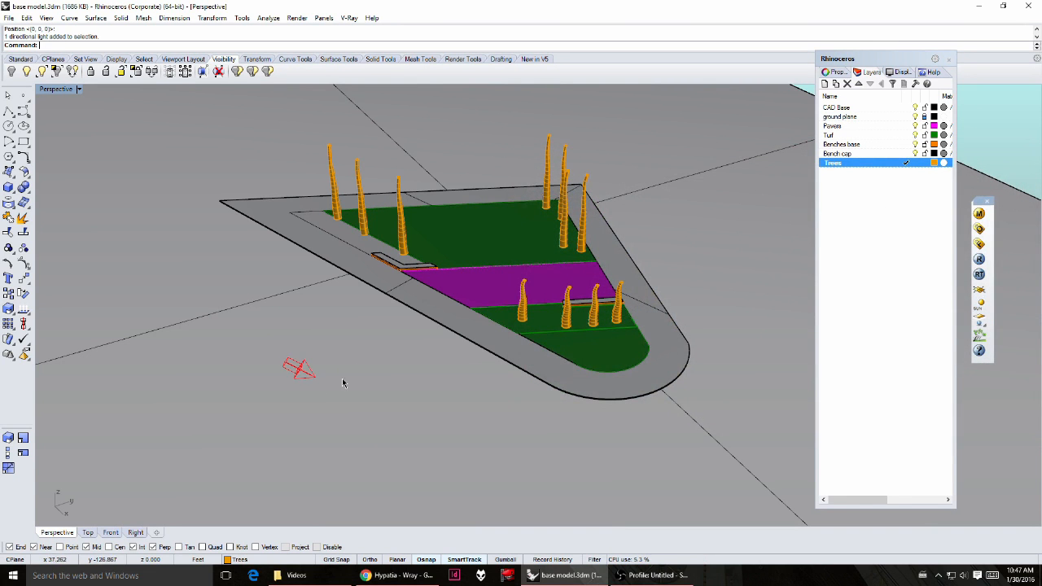
# Step: Turn on the physical camera in the V-Ray render options
pyautogui.moveTo(342, 378); pyautogui.dragTo(466, 337, button='right')
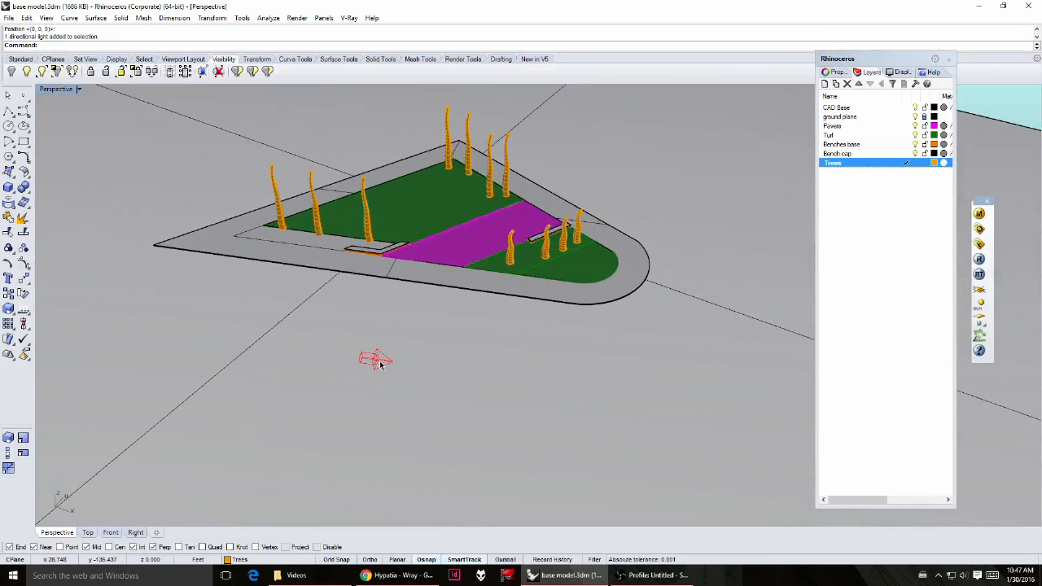
pyautogui.scroll(2, 410, 245)
pyautogui.keyDown('shift'); pyautogui.moveTo(410, 245); pyautogui.dragTo(557, 288, button='right'); pyautogui.keyUp('shift')
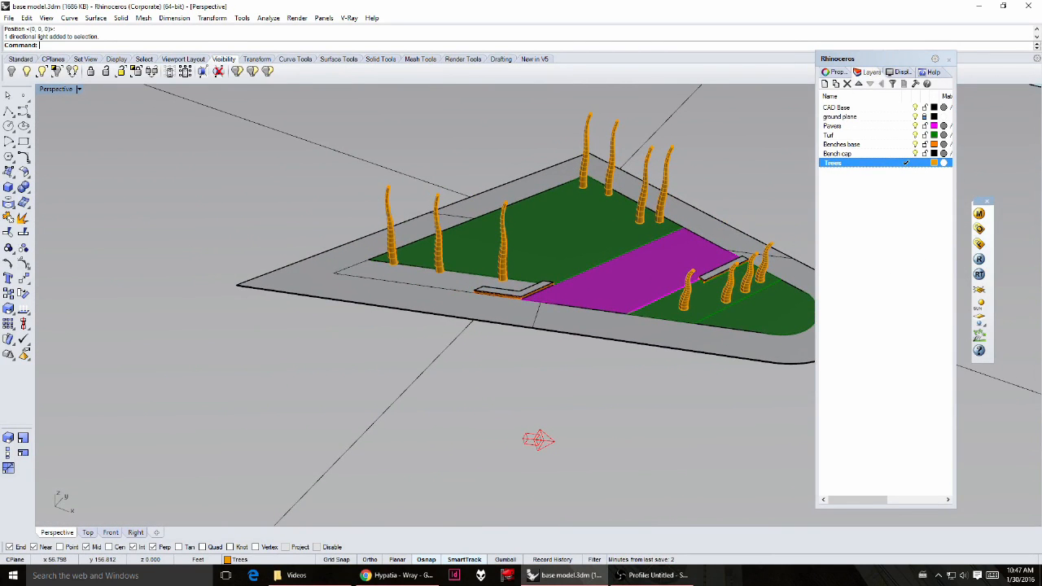
pyautogui.click(979, 231)
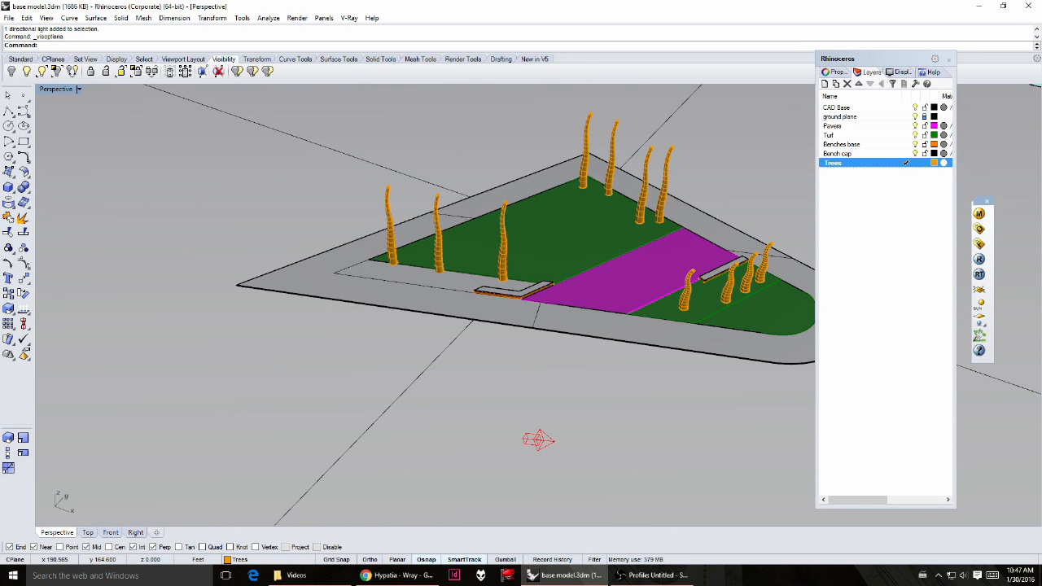
pyautogui.moveTo(783, 69); pyautogui.dragTo(181, 133)
pyautogui.click(163, 188)
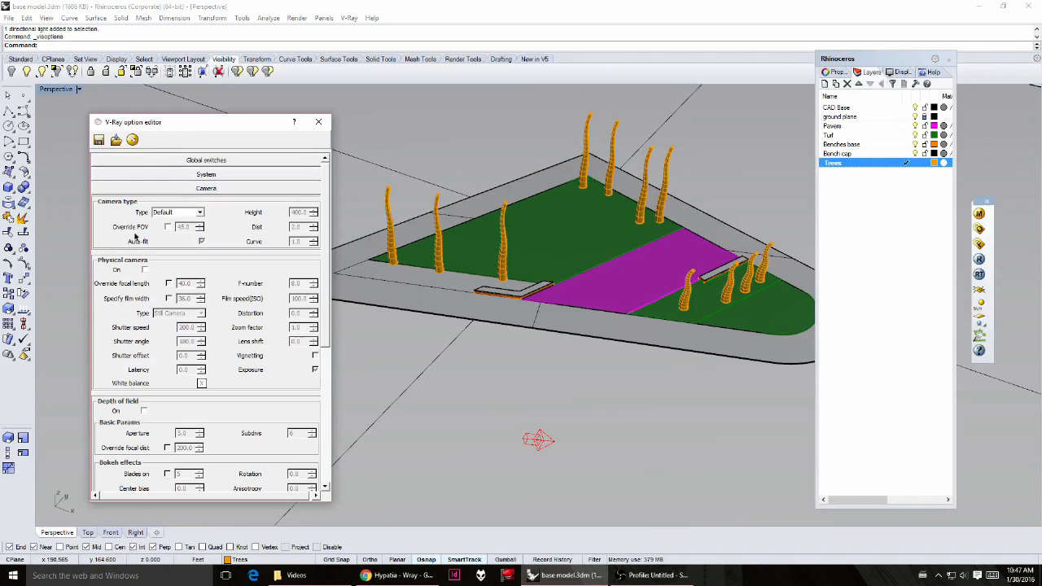
pyautogui.click(144, 269)
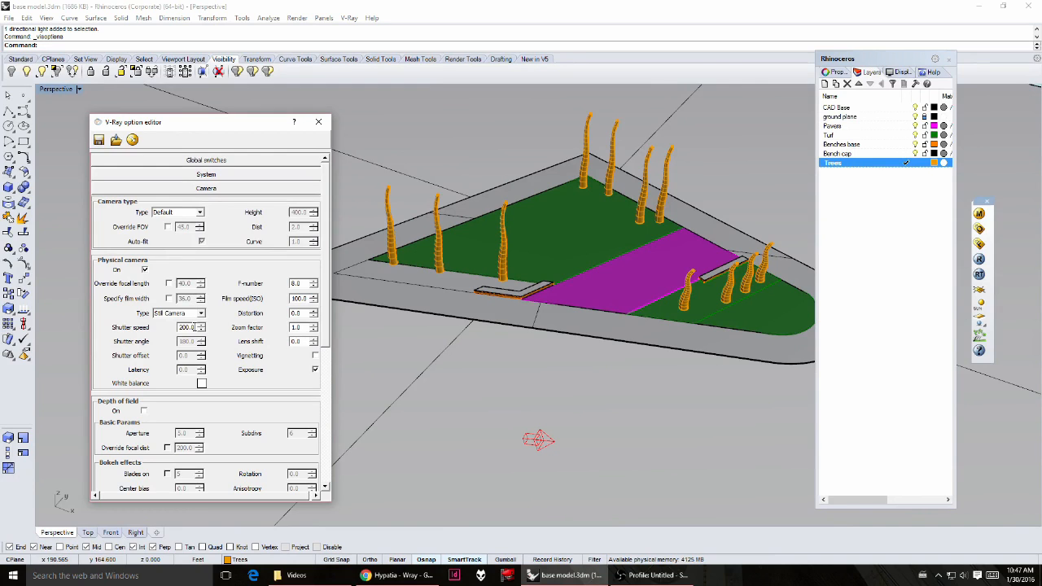
pyautogui.click(176, 189)
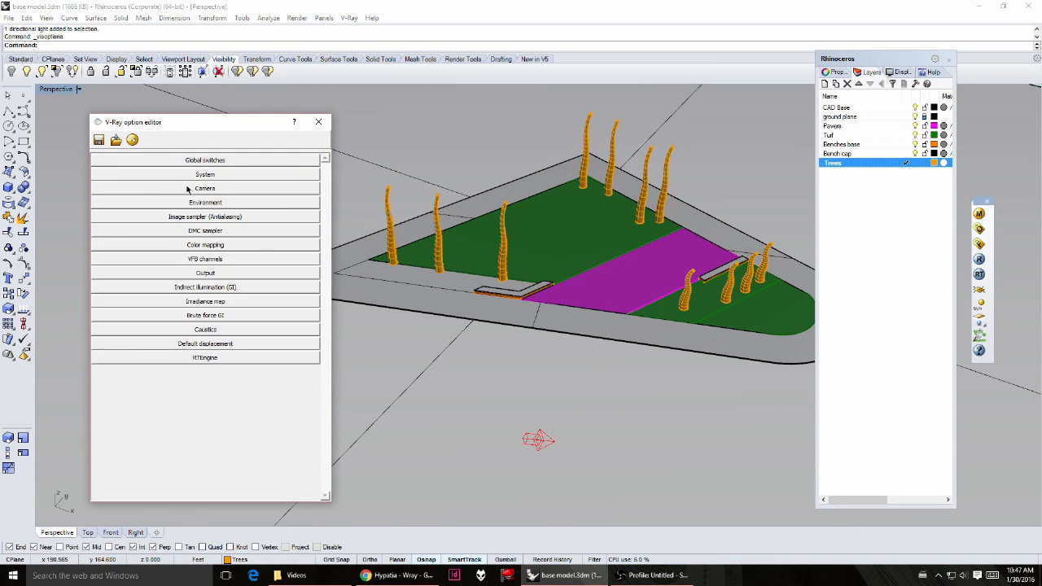
# Step: Set the render output size to the 640x480 preset and match its height to the viewport's aspect ratio
pyautogui.click(182, 175)
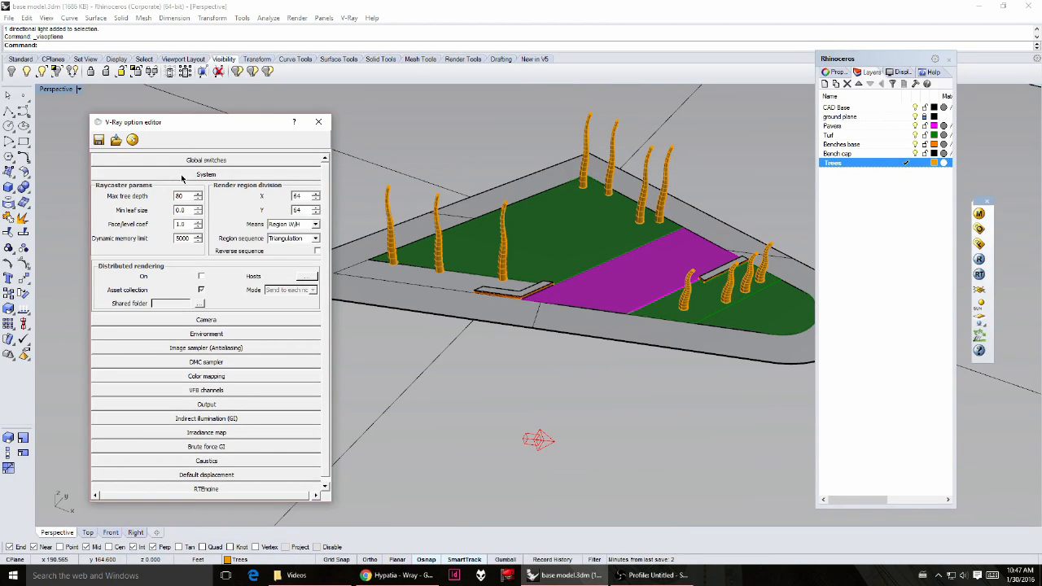
pyautogui.click(182, 175)
pyautogui.click(206, 273)
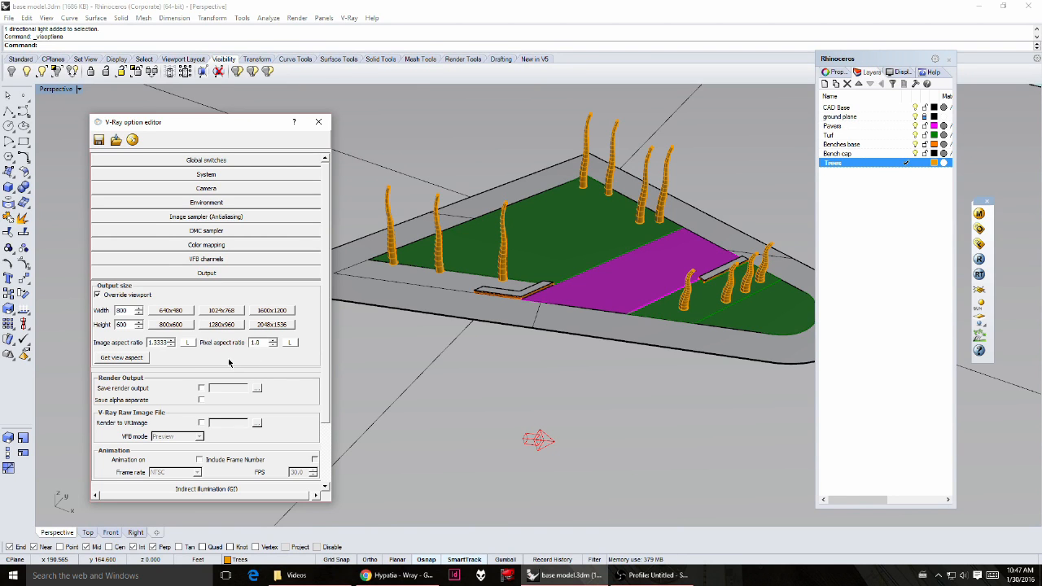
pyautogui.click(171, 311)
pyautogui.click(140, 360)
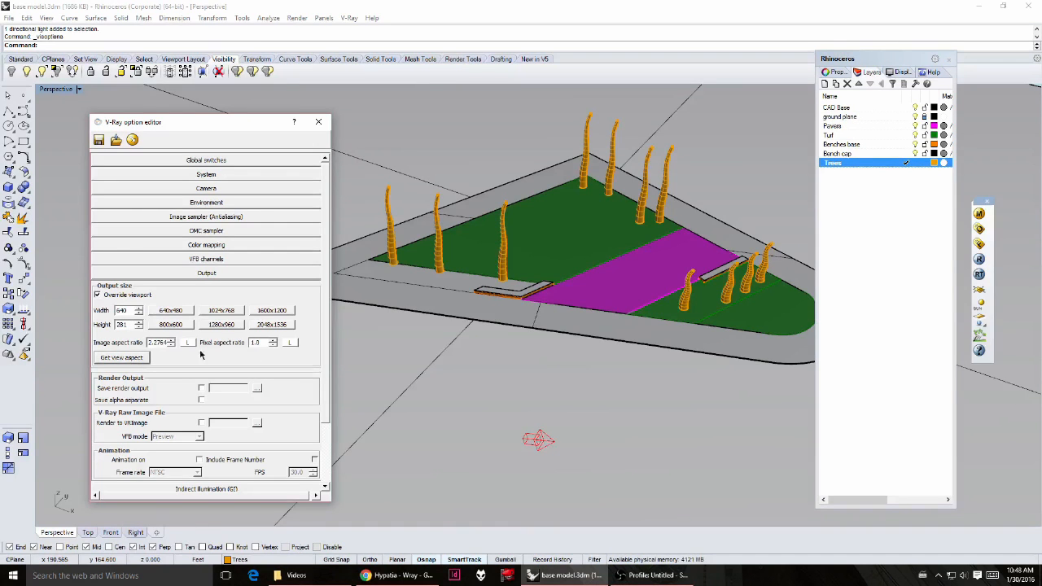
pyautogui.click(200, 274)
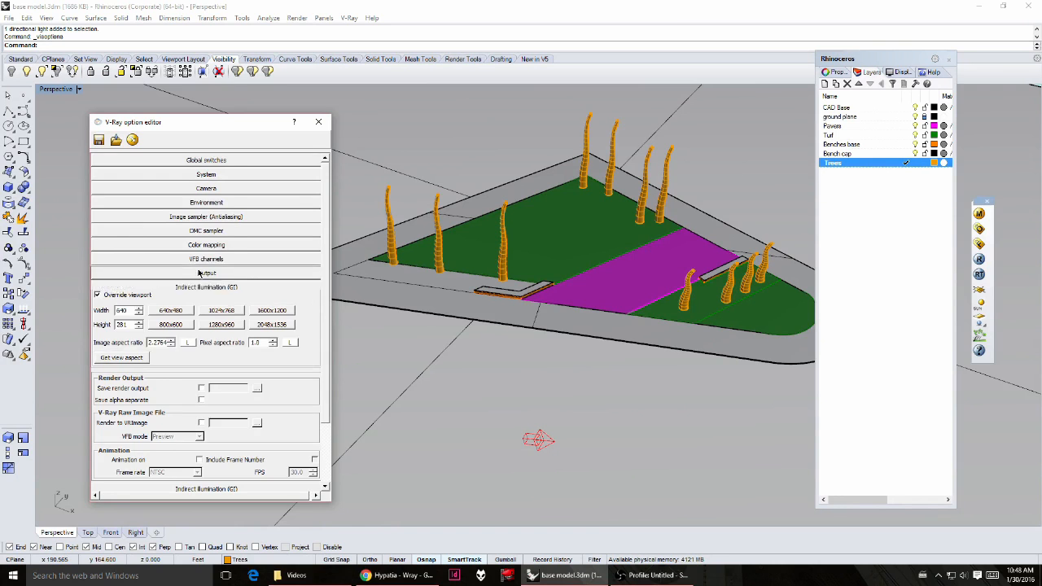
# Step: Set the environment's GI skylight colour to turquoise (RGB 0, 255, 215) with an intensity of 0.2
pyautogui.click(206, 202)
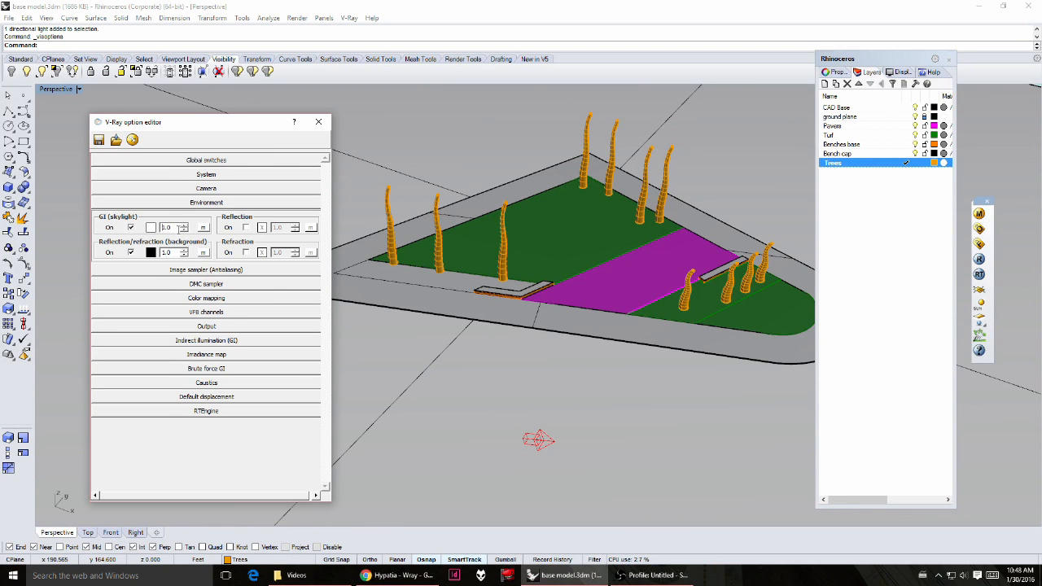
pyautogui.click(151, 228)
pyautogui.click(392, 209)
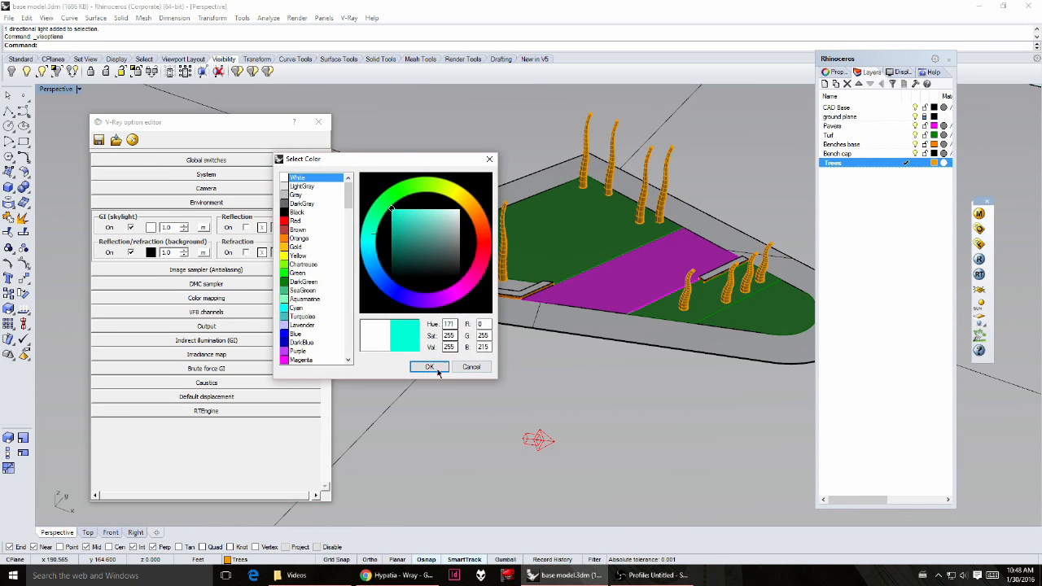
pyautogui.click(437, 369)
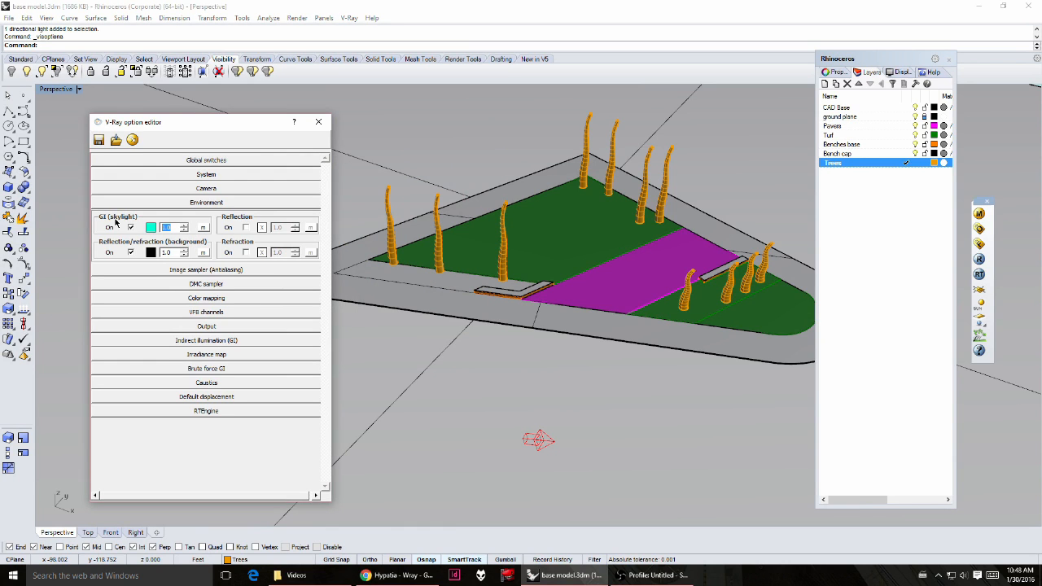
pyautogui.write('2')
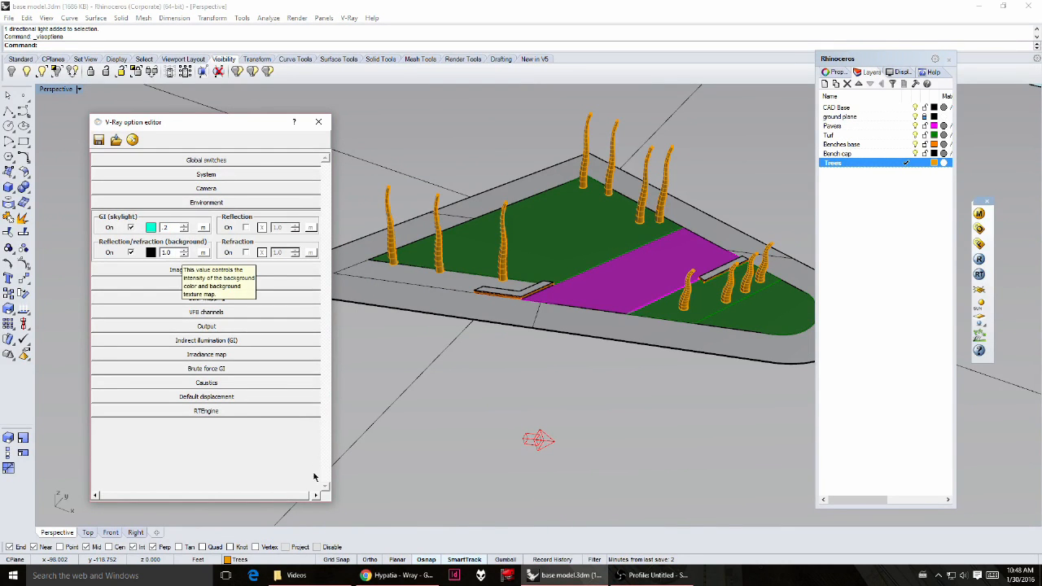
pyautogui.click(175, 251)
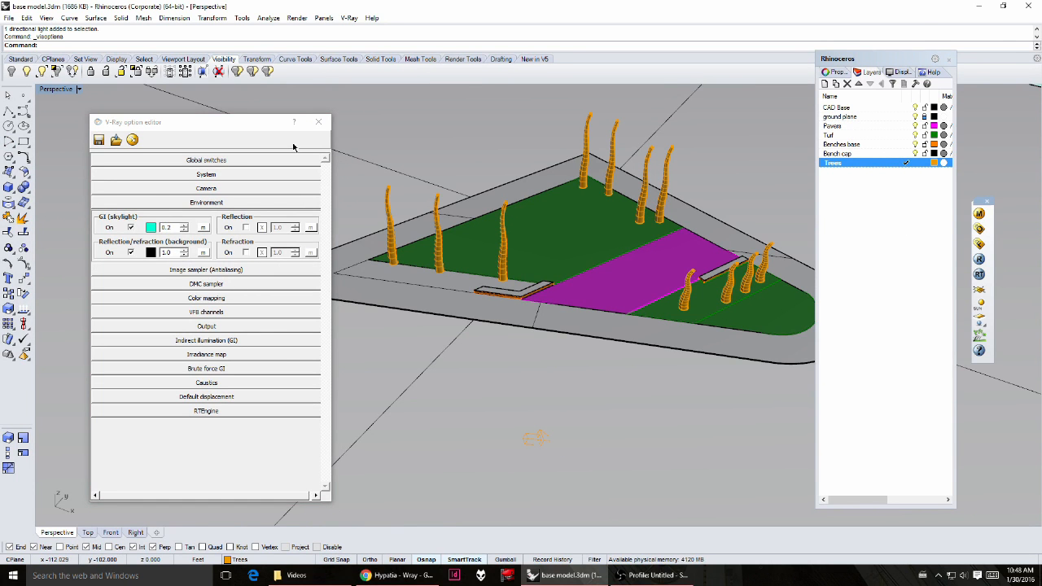
# Step: Set the sun light's shadow subdivisions to 24 and its size to 32, leaving its angle settings as they are
pyautogui.moveTo(255, 122)
pyautogui.mouseDown()
pyautogui.moveTo(395, 137)
pyautogui.moveTo(267, 119)
pyautogui.mouseUp()
pyautogui.click(535, 440)
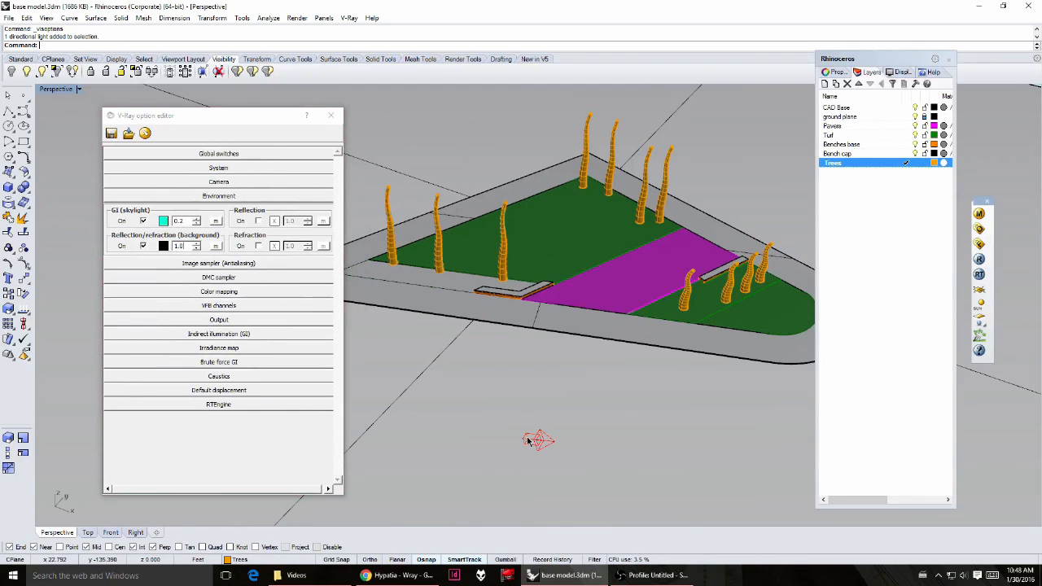
pyautogui.click(835, 72)
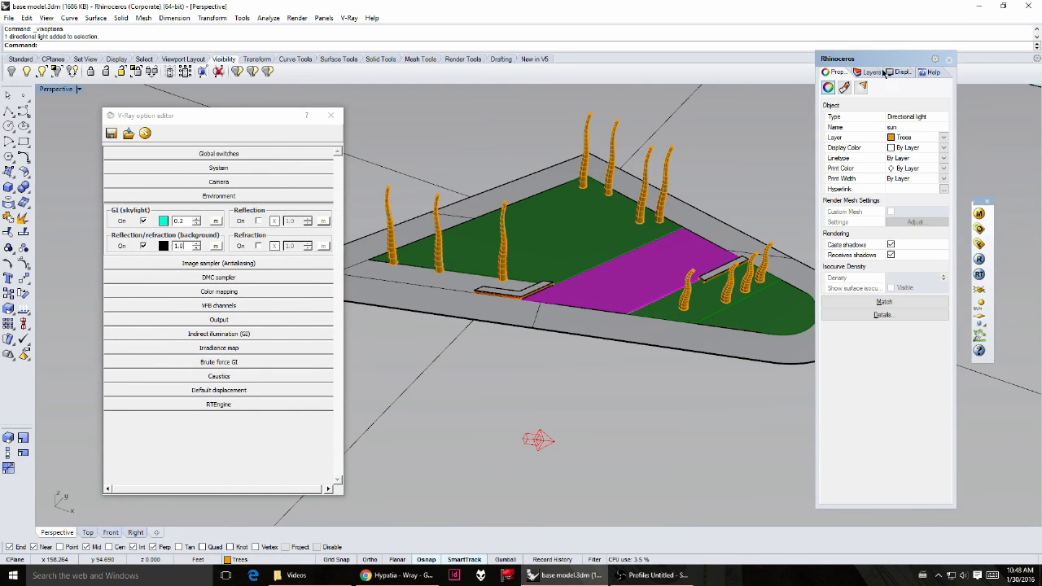
pyautogui.click(861, 88)
pyautogui.click(876, 106)
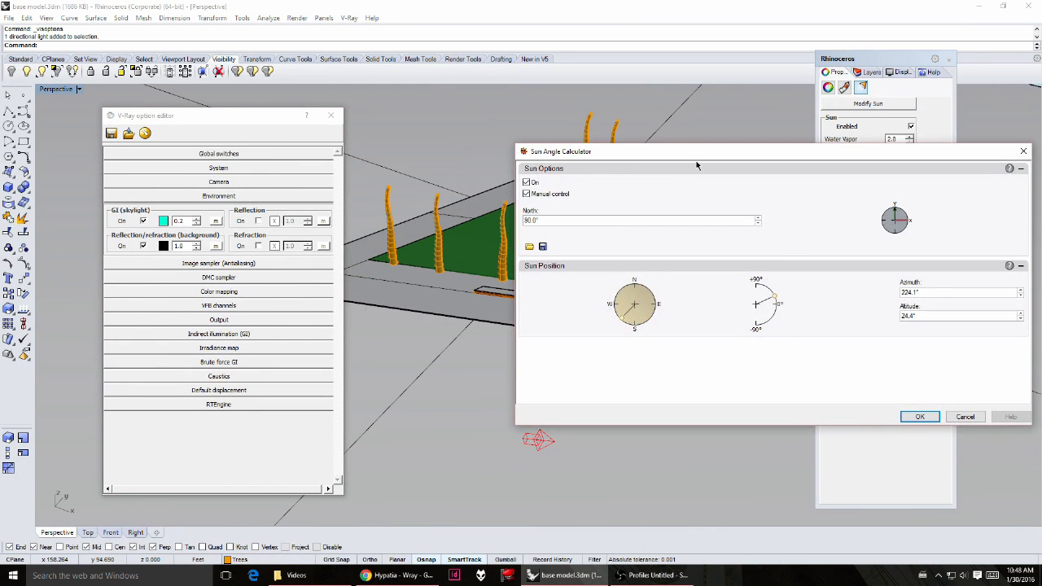
pyautogui.click(966, 416)
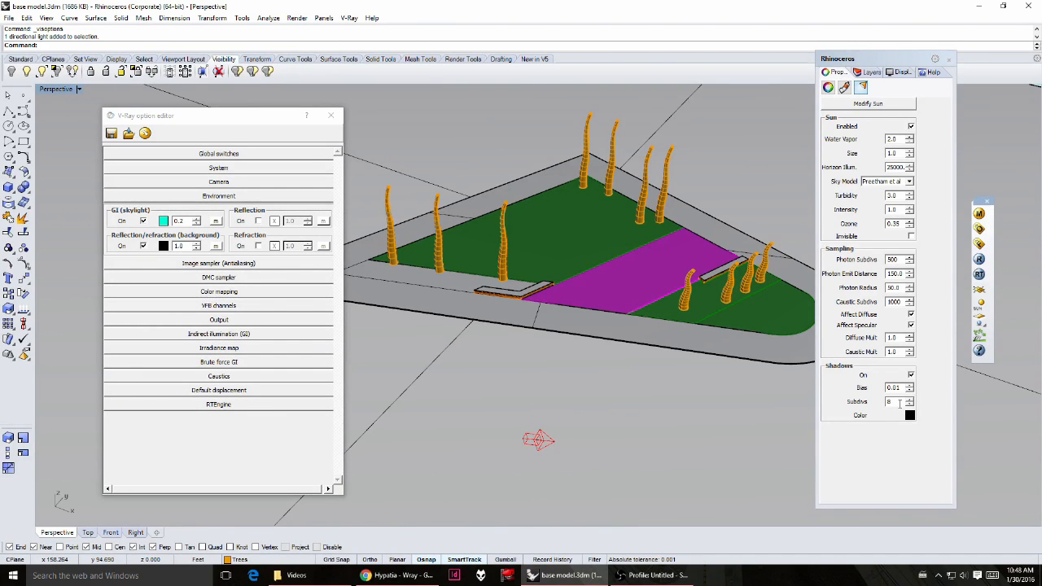
pyautogui.doubleClick(899, 402)
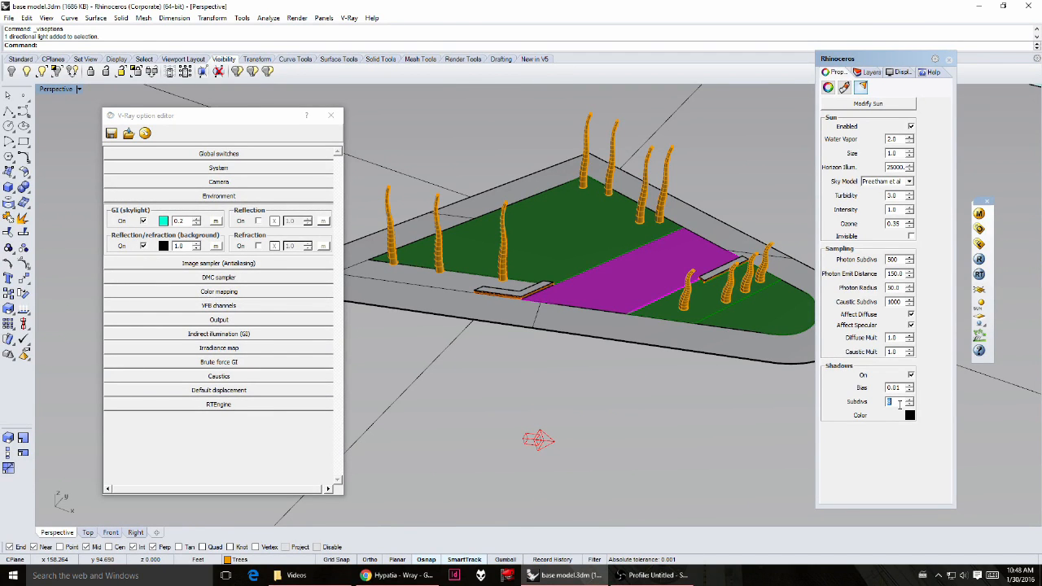
pyautogui.write('24')
pyautogui.doubleClick(899, 154)
pyautogui.write('32')
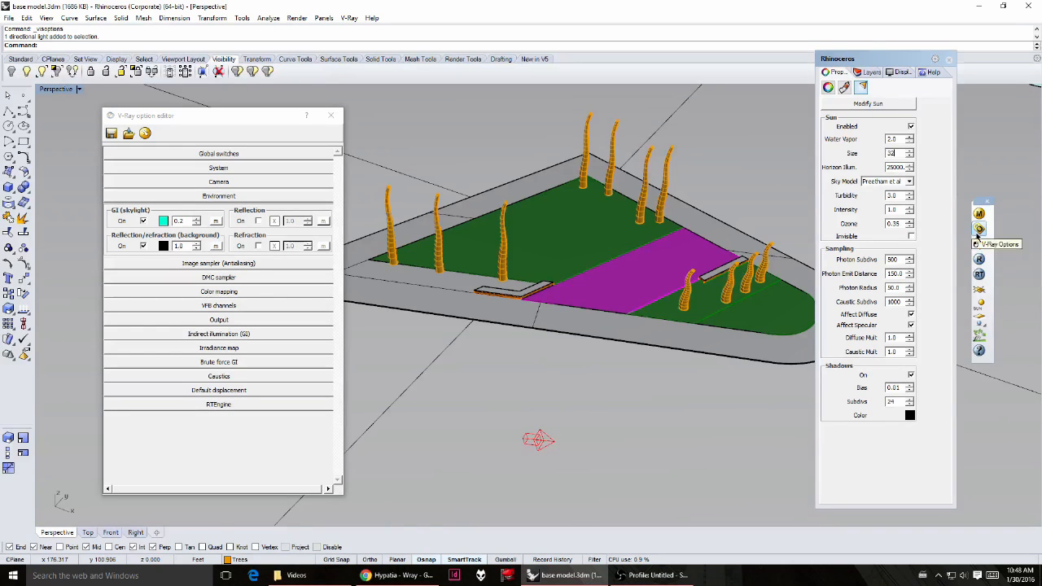
# Step: Render a closer perspective view of the trees and bench at the pavers' edge with V-Ray
pyautogui.click(650, 305)
pyautogui.scroll(6, 698, 318)
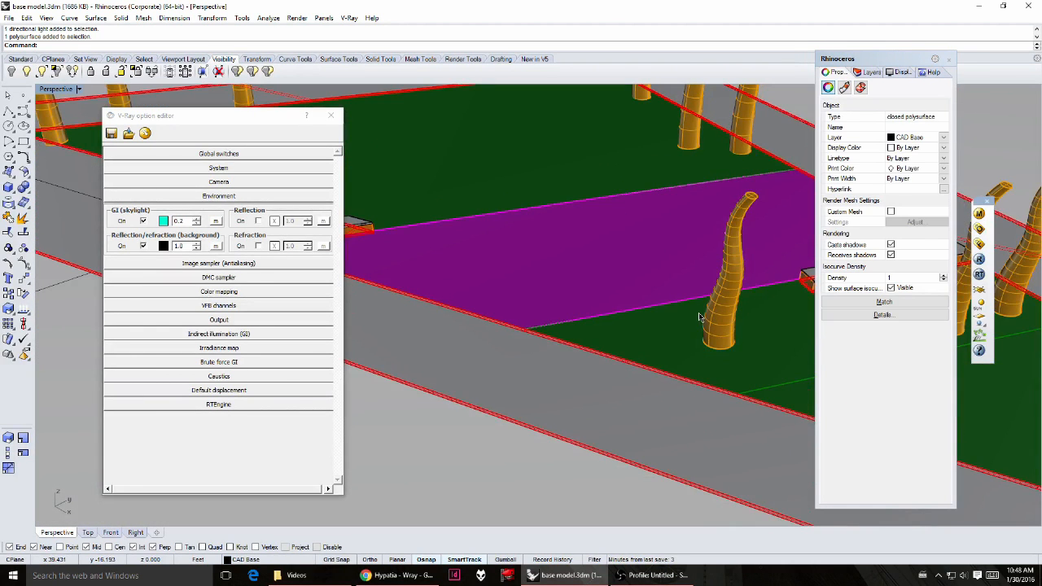
pyautogui.moveTo(699, 312); pyautogui.dragTo(385, 236, button='right')
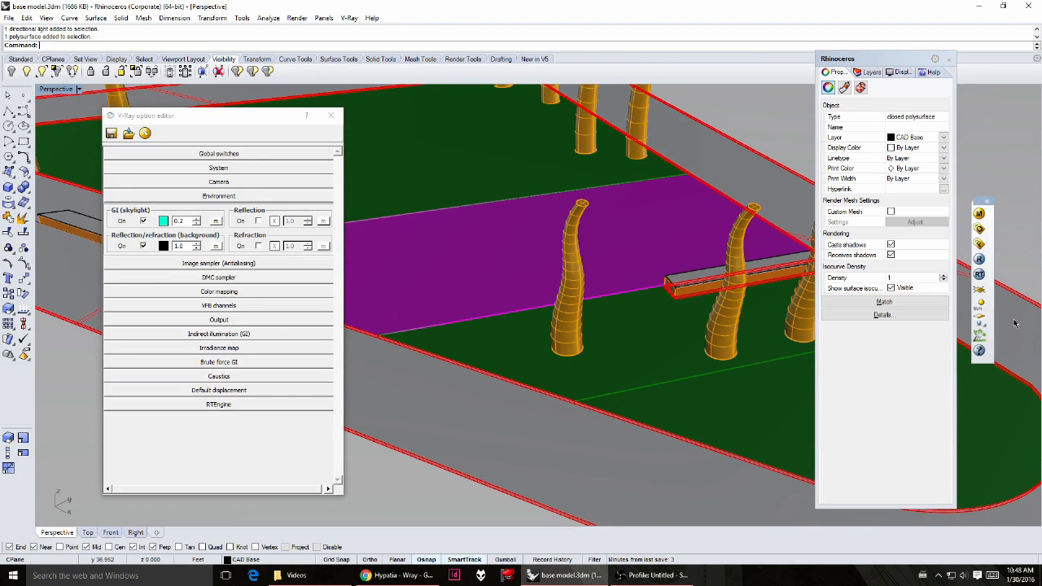
pyautogui.click(980, 258)
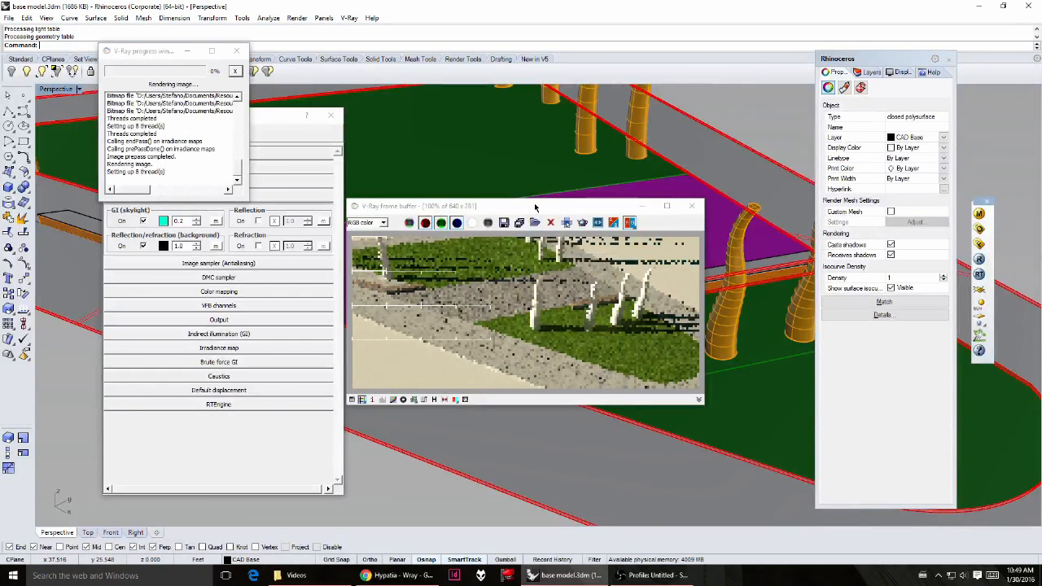
pyautogui.moveTo(535, 207); pyautogui.dragTo(574, 166)
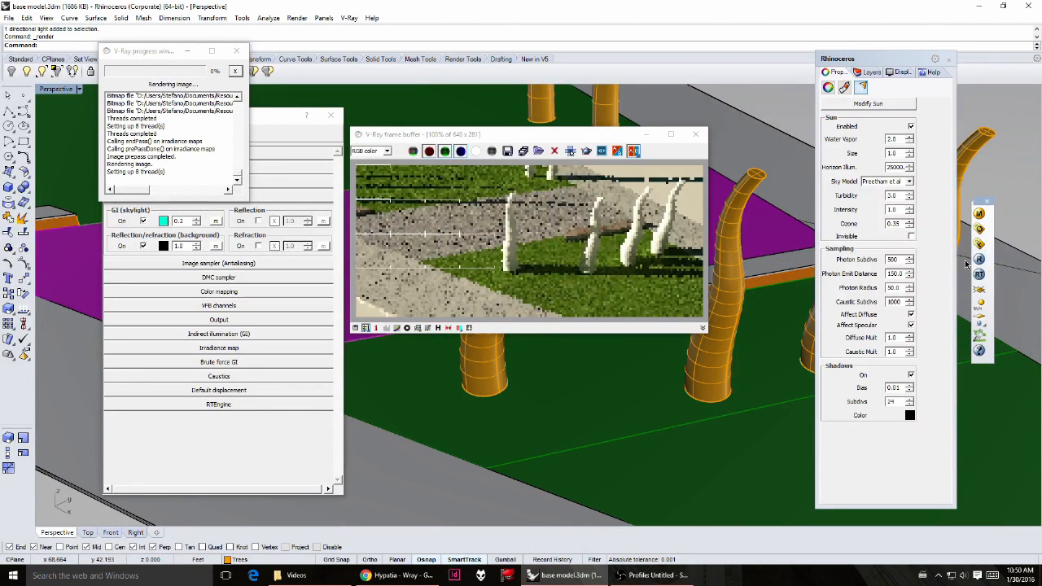
# Step: Close the finished render's progress window and clear the sun selection
pyautogui.click(963, 575)
pyautogui.scroll(-1, 963, 576)
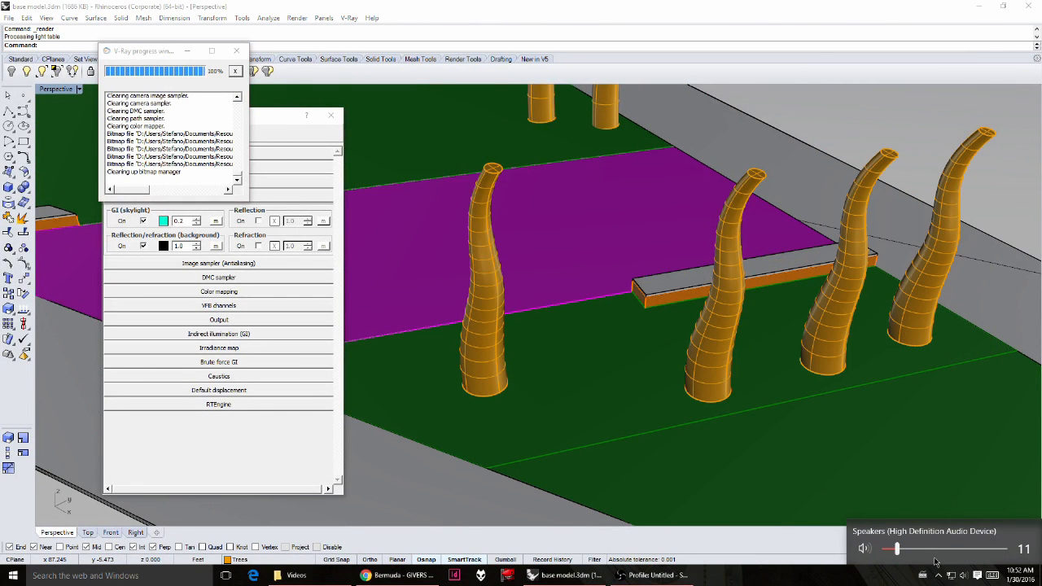
pyautogui.click(236, 51)
pyautogui.click(978, 163)
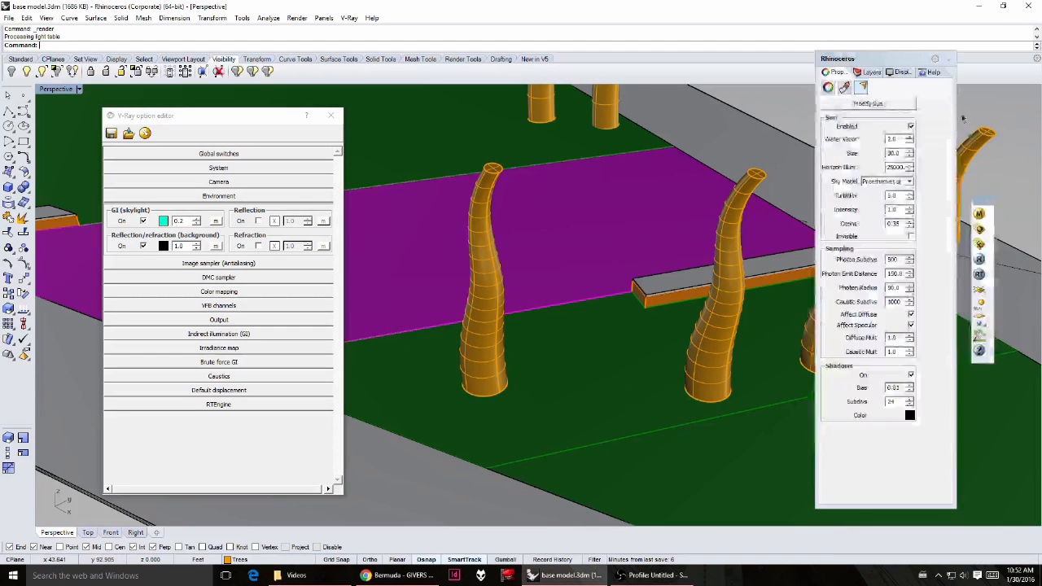
# Step: Set the Pavers material's diffuse texture repeat to 8 in U and 4 in V, and refresh the material preview
pyautogui.click(981, 215)
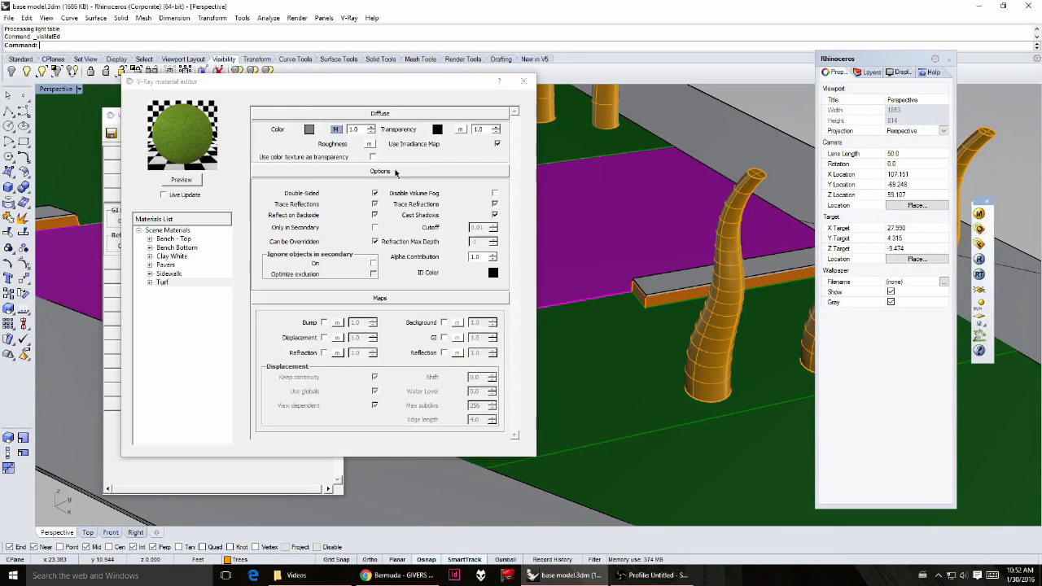
pyautogui.moveTo(350, 89); pyautogui.dragTo(544, 103)
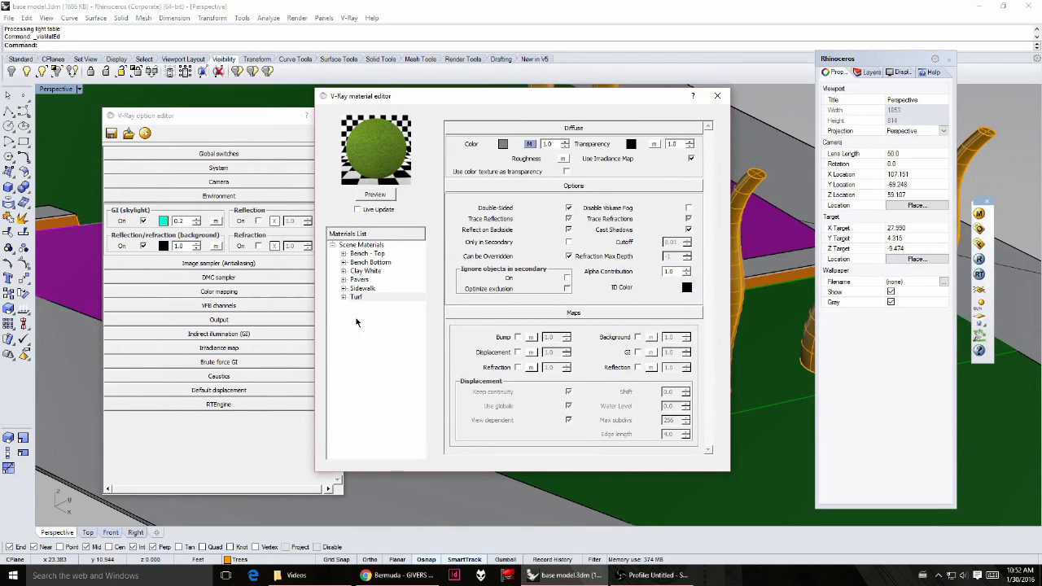
pyautogui.doubleClick(349, 281)
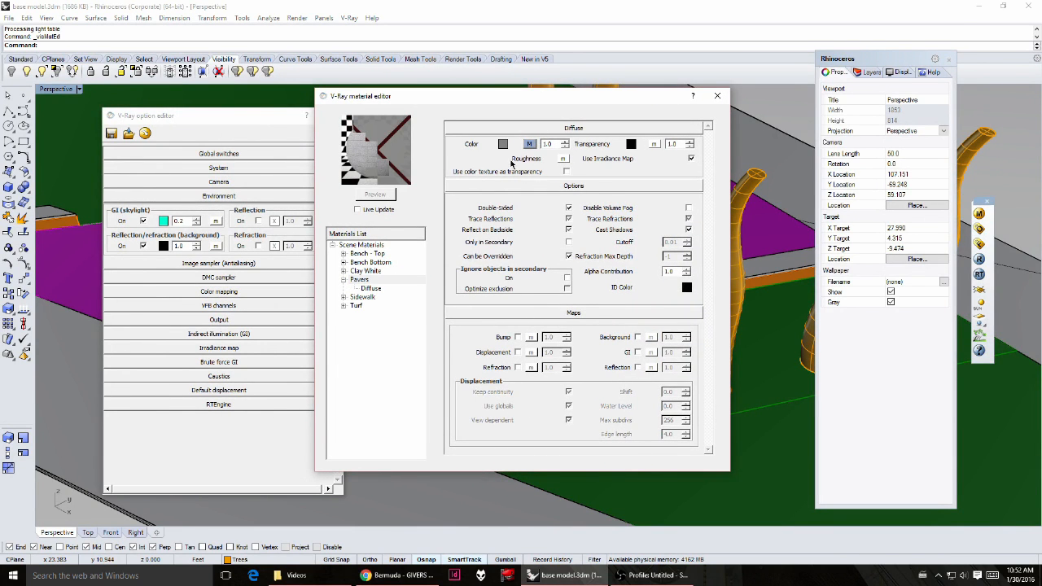
pyautogui.scroll(-5, 692, 354)
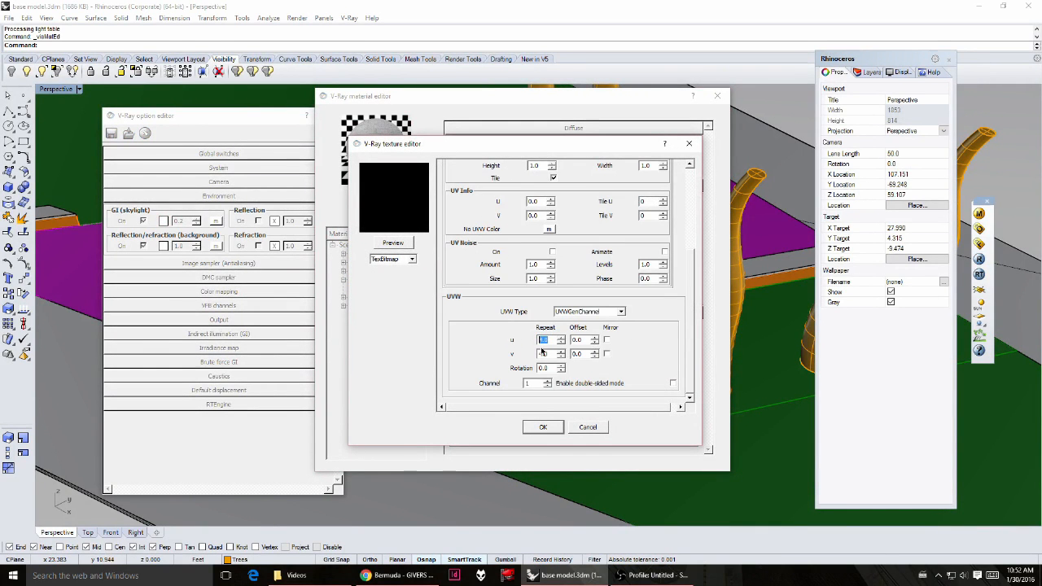
pyautogui.write('8')
pyautogui.press('Return')
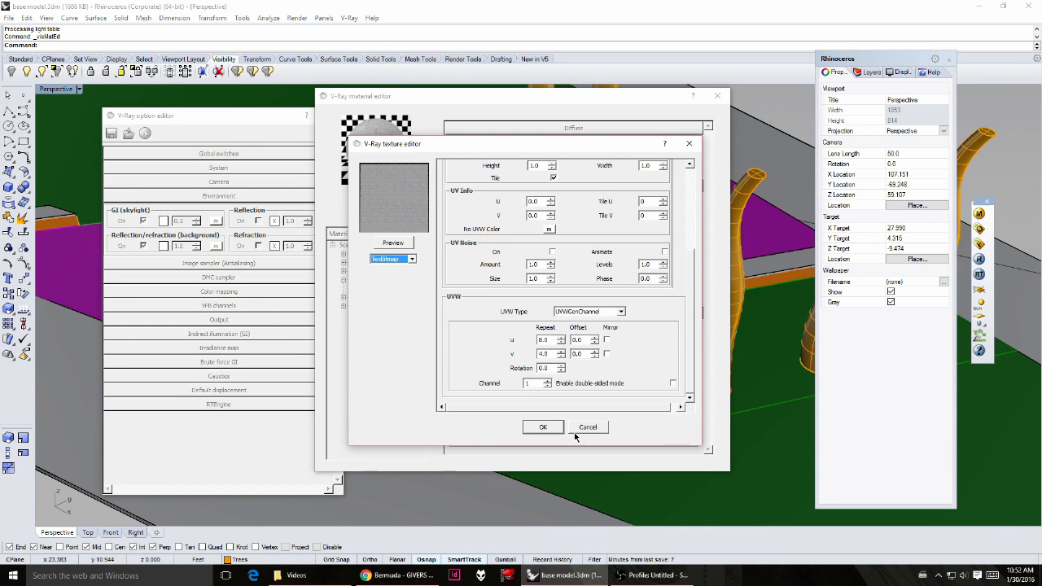
pyautogui.click(542, 428)
pyautogui.click(382, 195)
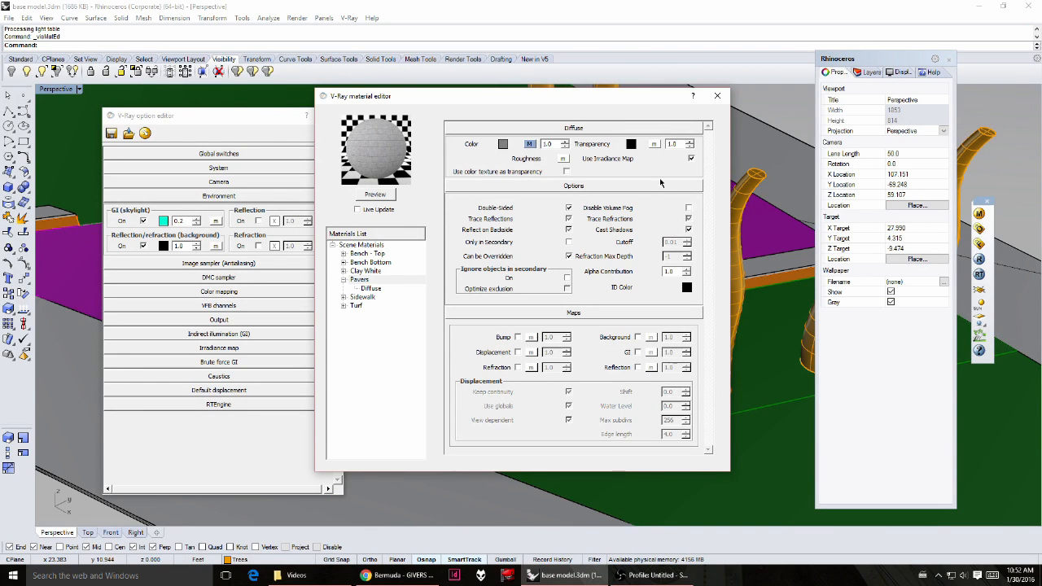
# Step: Set the U repeat of the Bench - Top material's diffuse texture to 4 and preview the texture
pyautogui.click(368, 254)
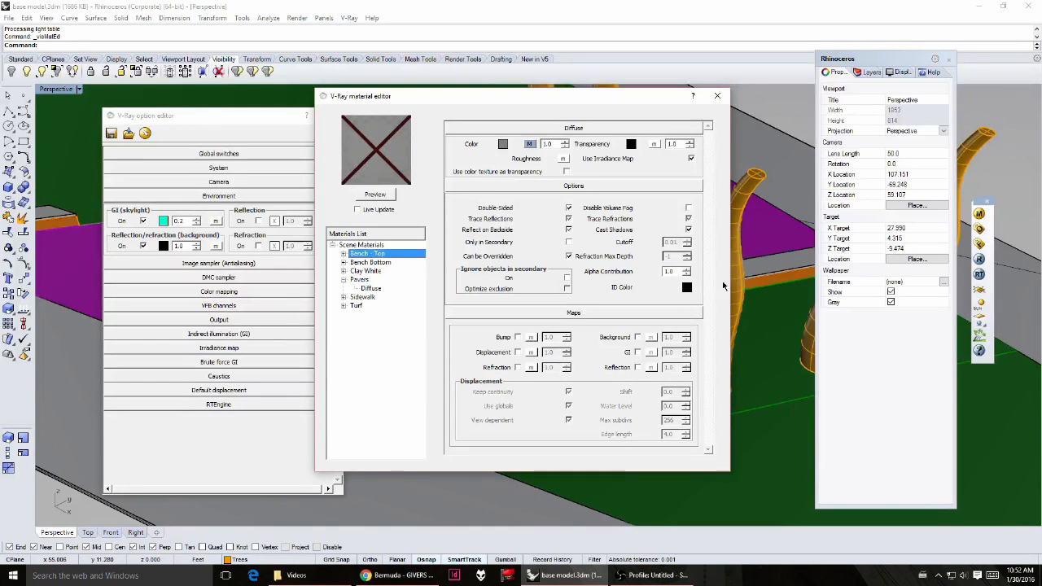
pyautogui.click(530, 145)
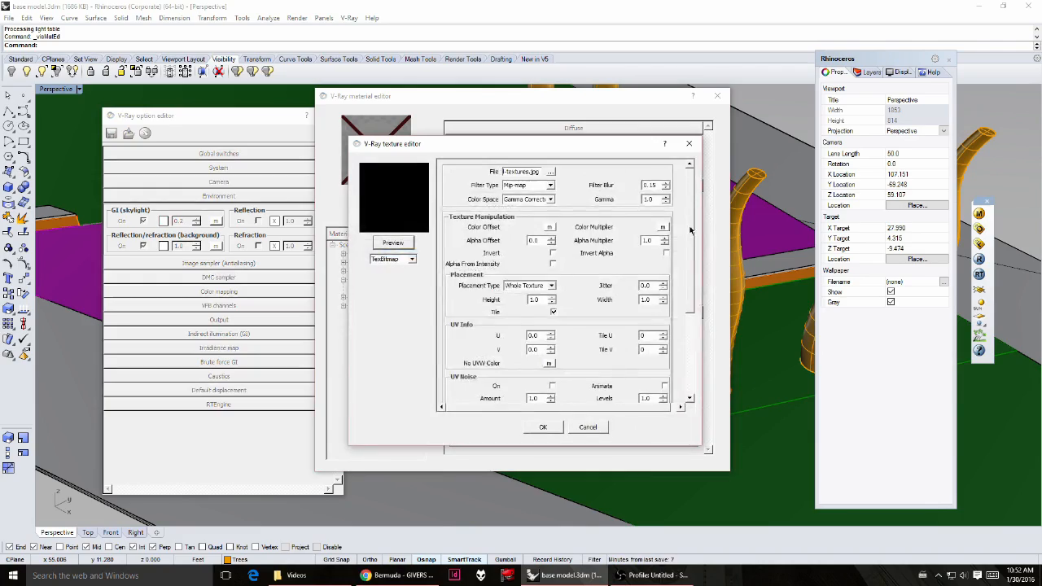
pyautogui.moveTo(690, 229); pyautogui.dragTo(695, 339)
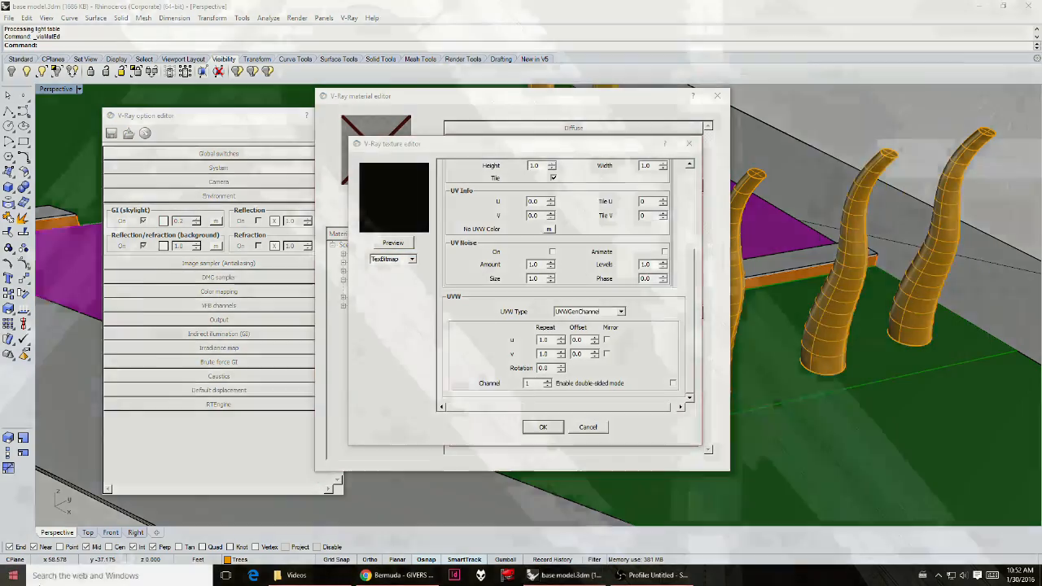
pyautogui.click(13, 575)
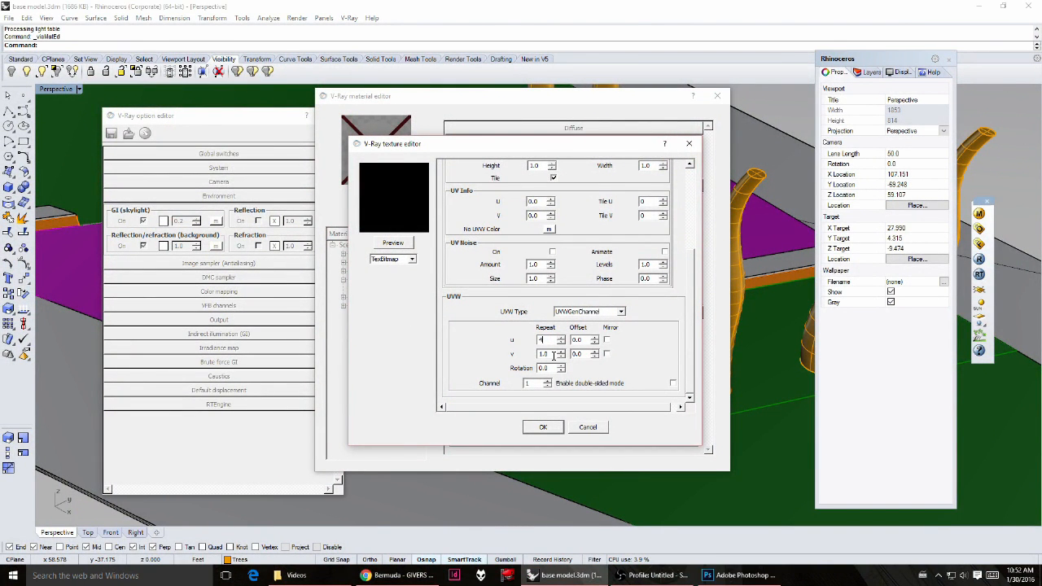
pyautogui.click(393, 243)
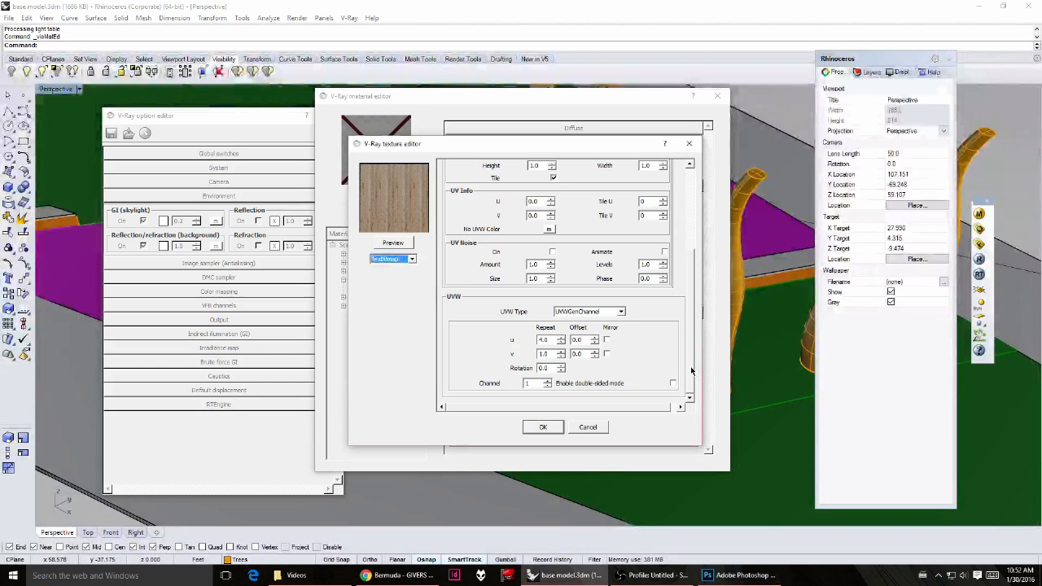
# Step: Rotate the Bench - Top diffuse texture by 90 degrees, preview it and accept the texture settings
pyautogui.moveTo(694, 363); pyautogui.dragTo(692, 290)
pyautogui.scroll(-5, 692, 290)
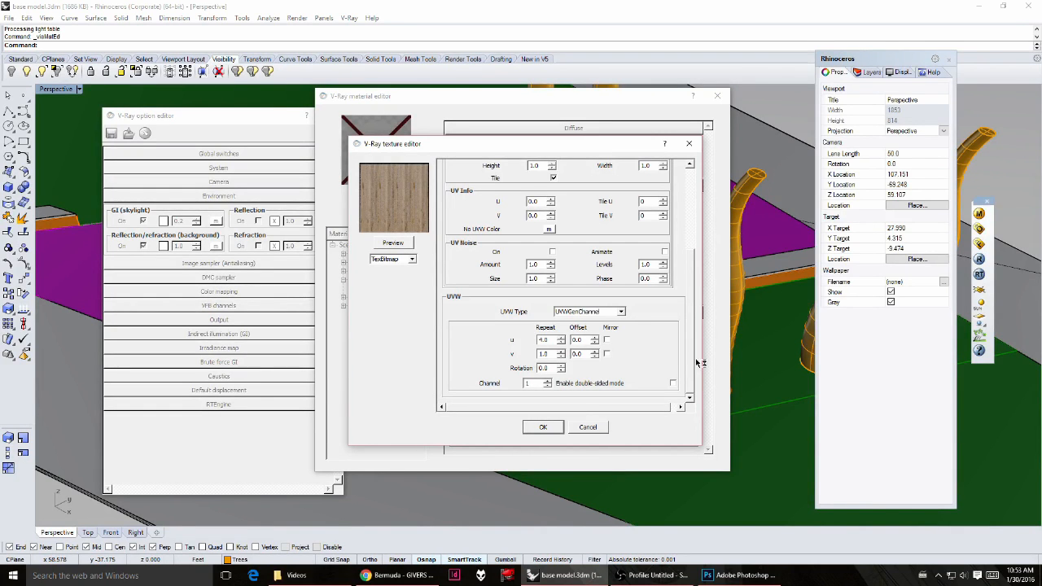
pyautogui.scroll(1, 692, 381)
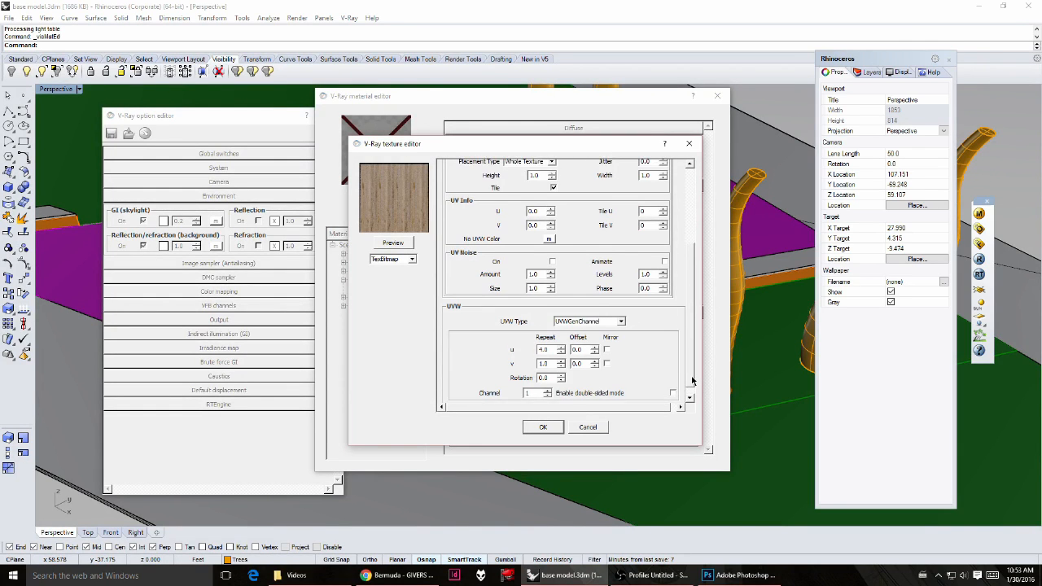
pyautogui.moveTo(693, 381)
pyautogui.mouseDown()
pyautogui.moveTo(693, 281)
pyautogui.moveTo(690, 395)
pyautogui.mouseUp()
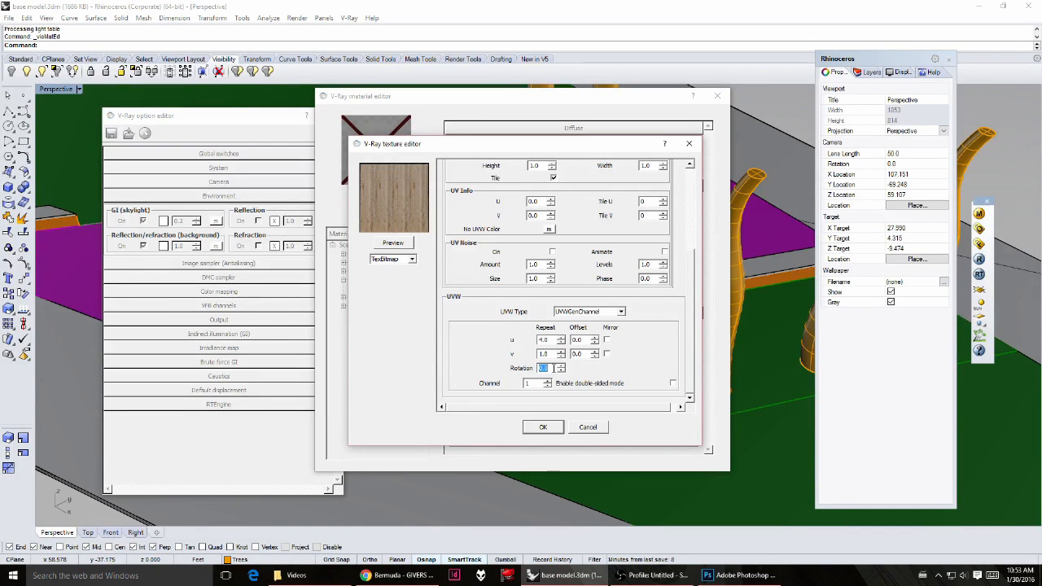
pyautogui.click(410, 244)
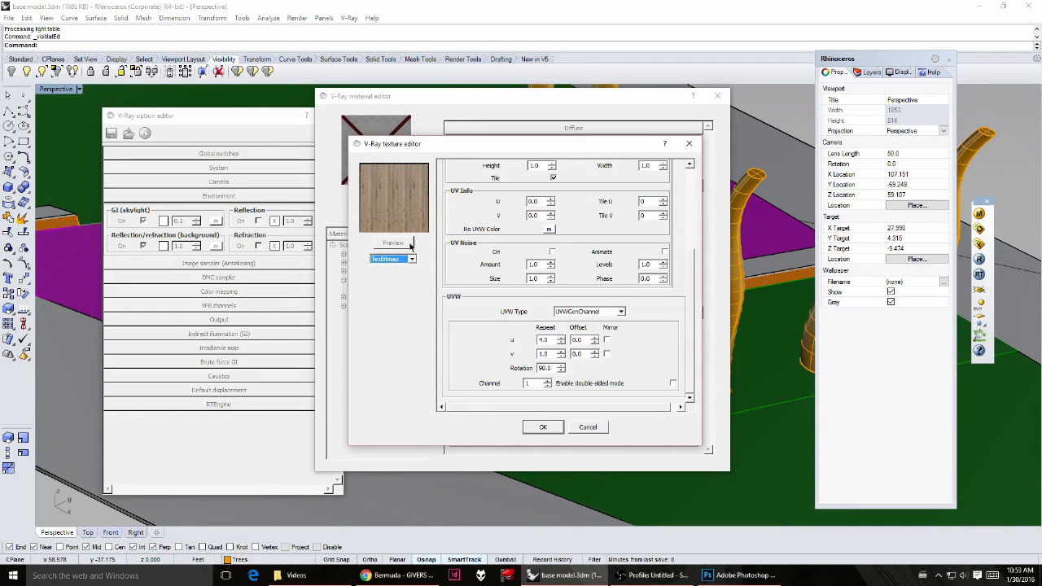
pyautogui.click(542, 429)
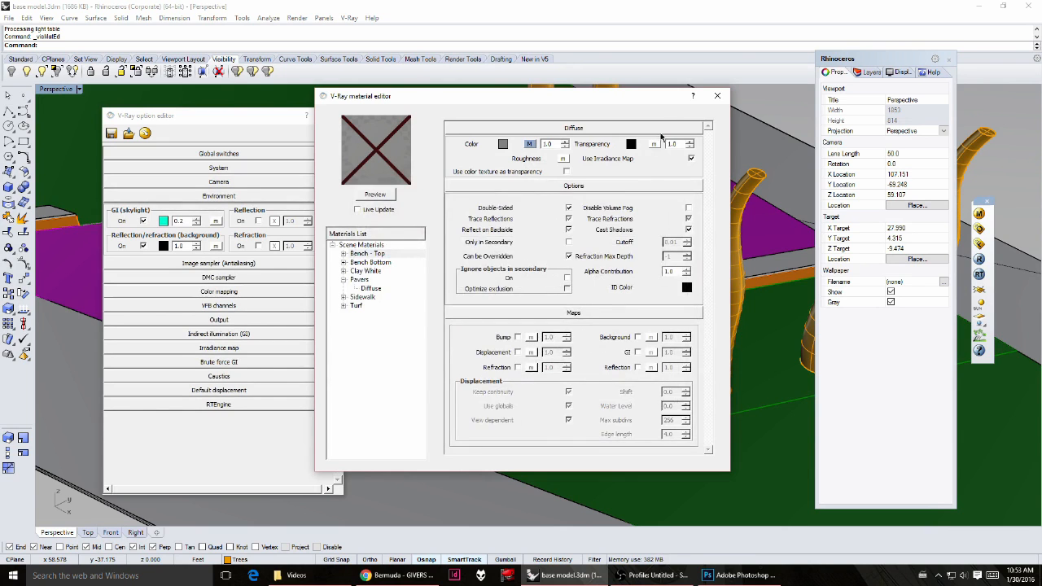
# Step: Close the V-Ray material editor, switch to Photoshop and start opening a file
pyautogui.click(718, 96)
pyautogui.click(739, 576)
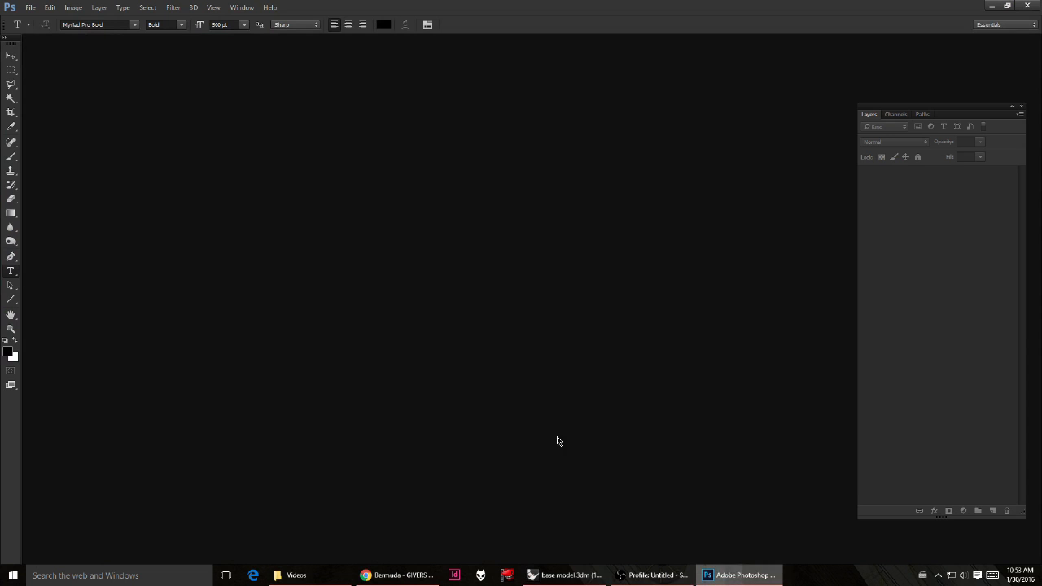
pyautogui.click(30, 8)
pyautogui.click(49, 30)
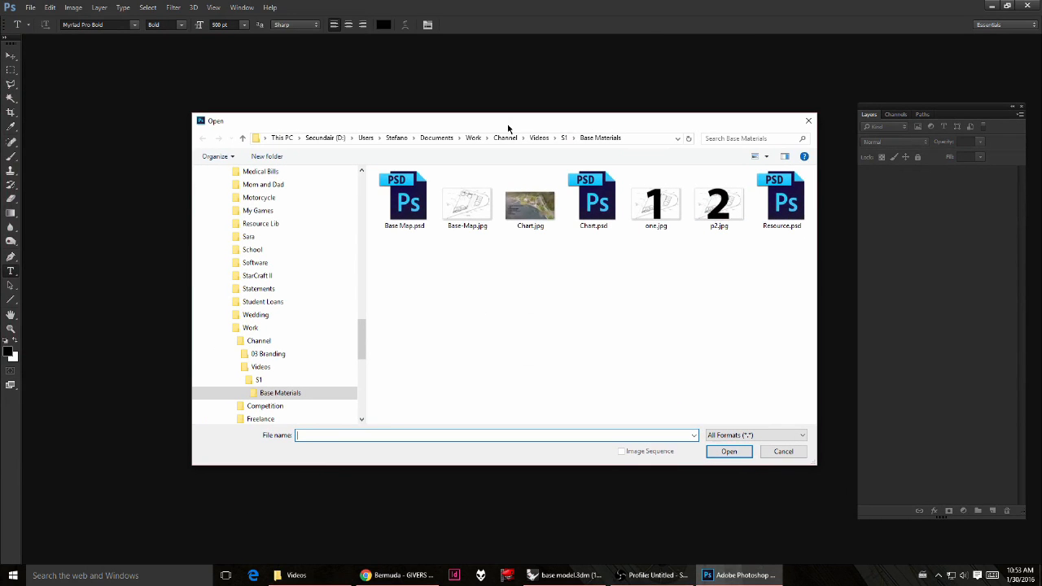
# Step: Open Manhattan-Silver-Swatch.jpg from the Pavers folder in Documents > Resource Lib > Render > Textures
pyautogui.click(538, 138)
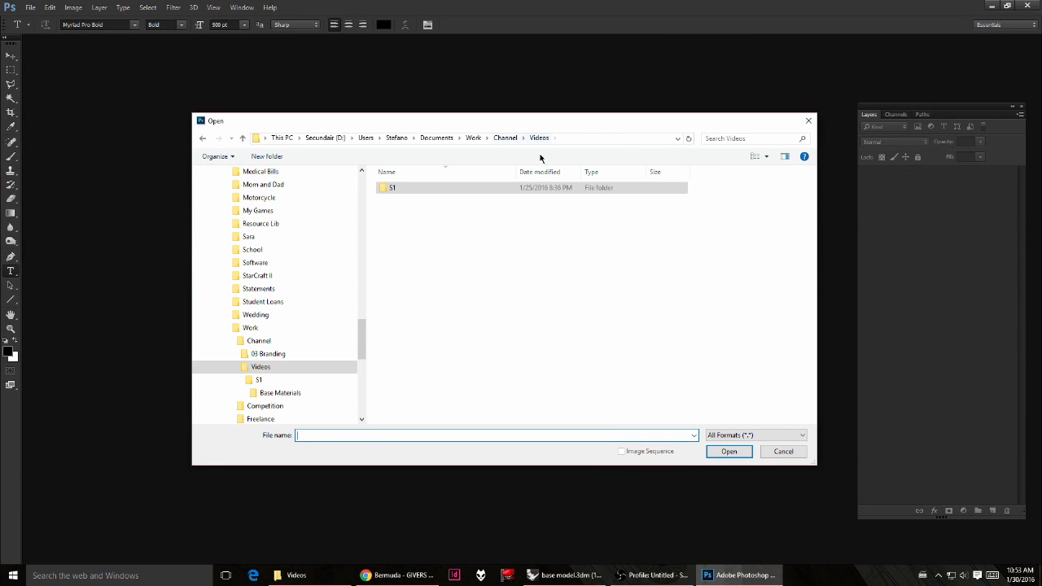
pyautogui.click(436, 137)
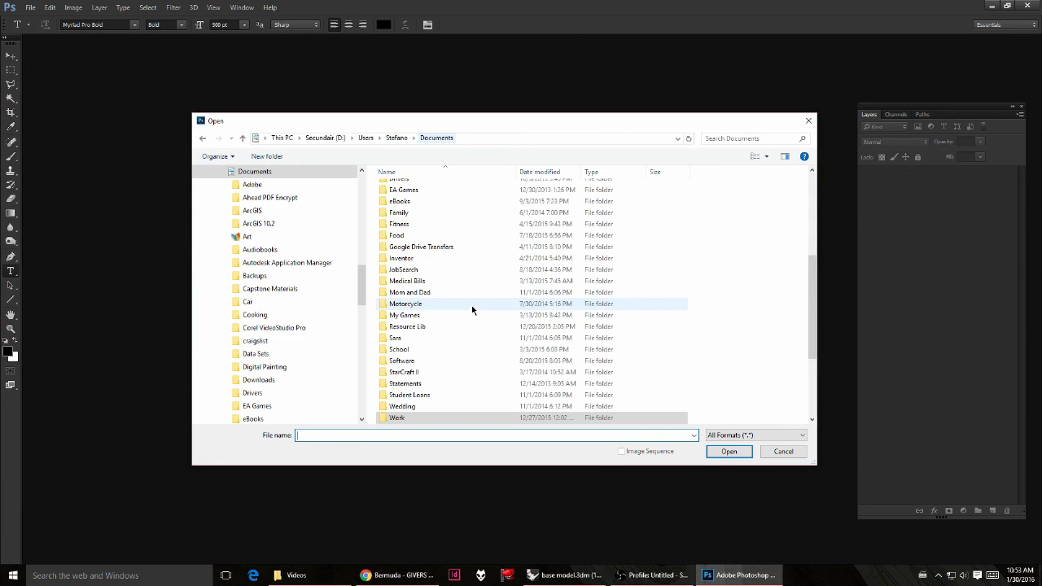
pyautogui.click(456, 372)
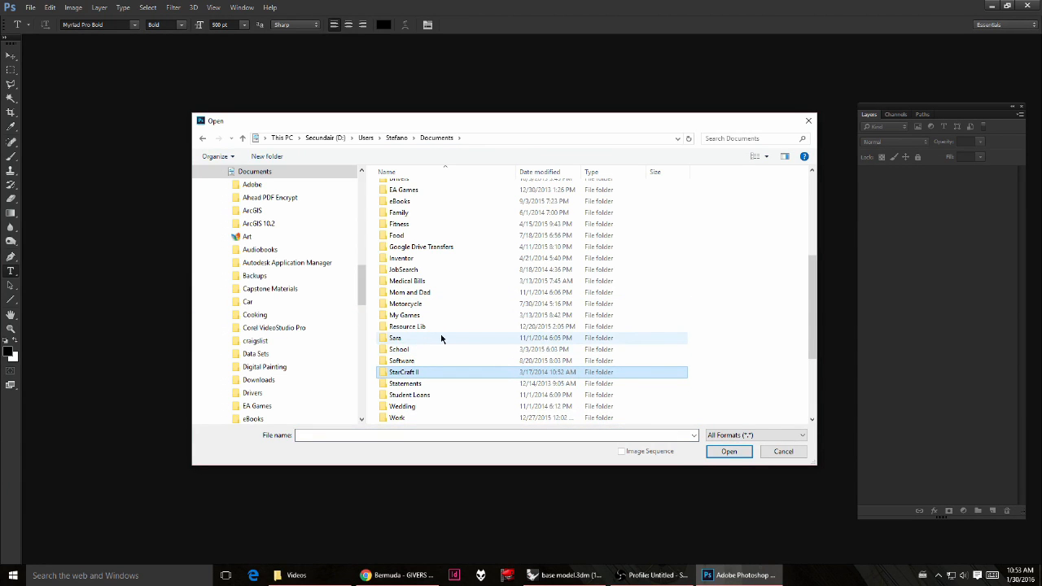
pyautogui.doubleClick(441, 329)
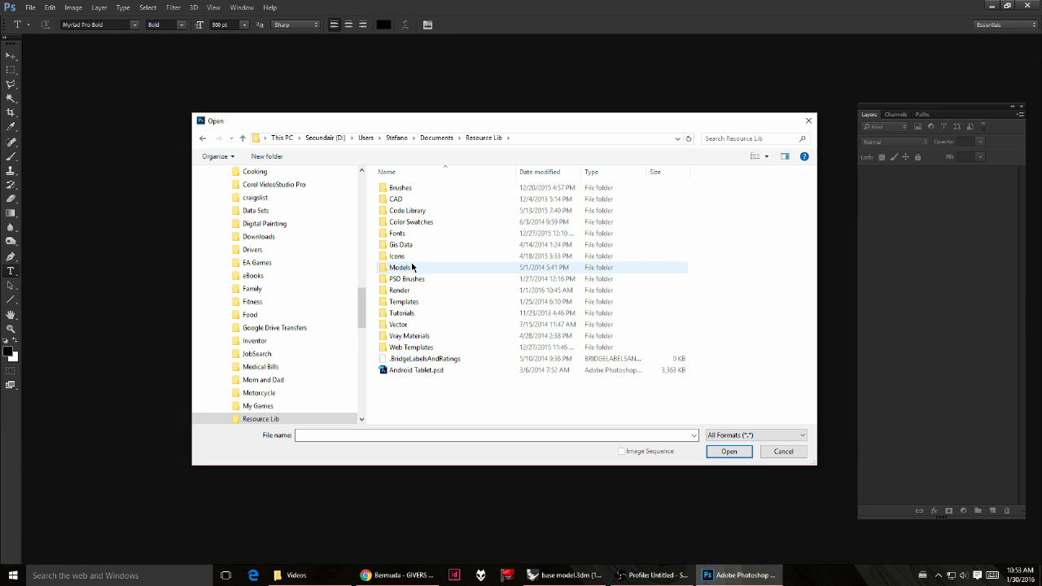
pyautogui.click(411, 326)
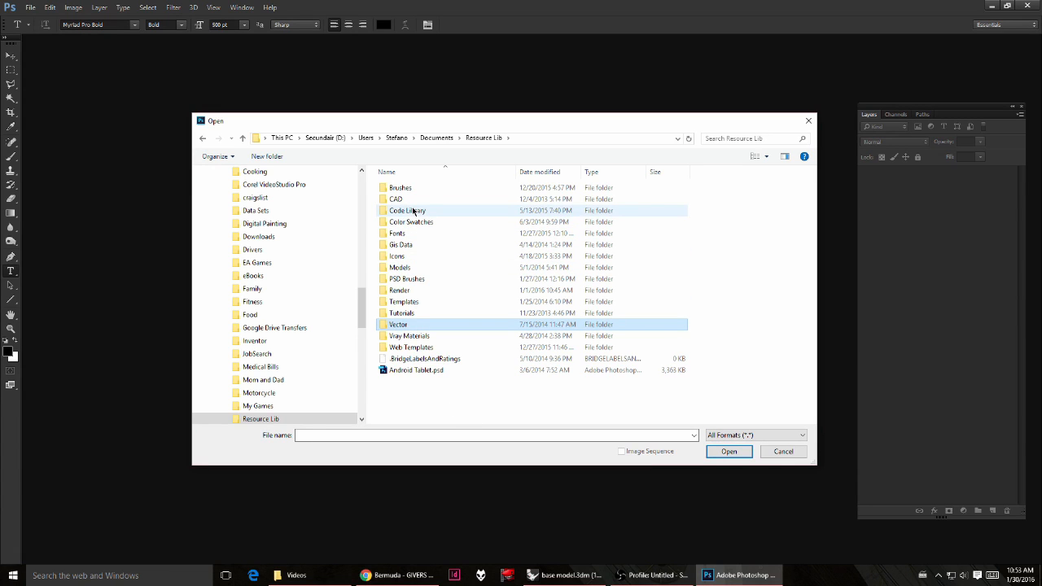
pyautogui.doubleClick(411, 290)
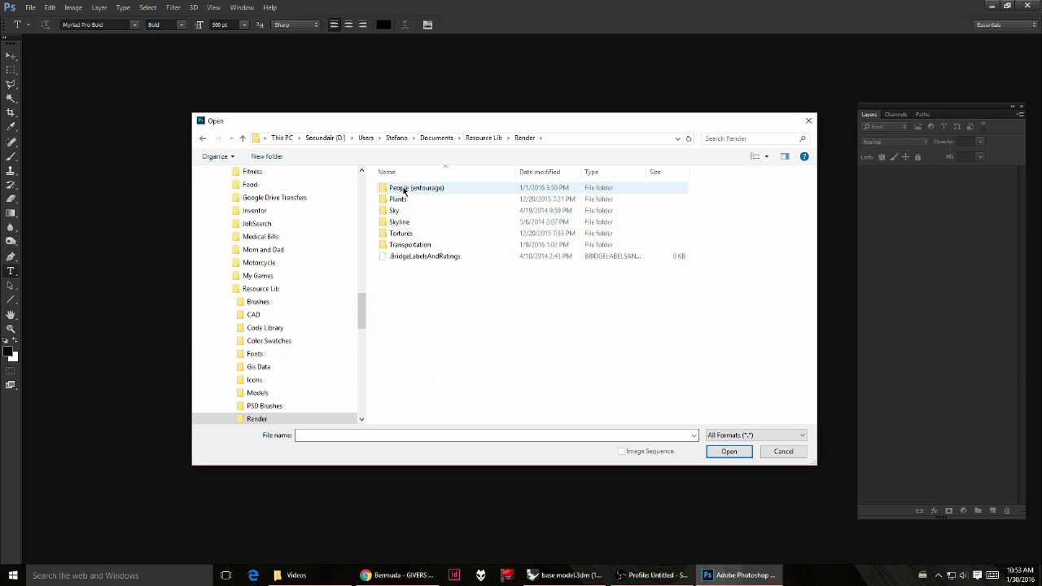
pyautogui.doubleClick(399, 234)
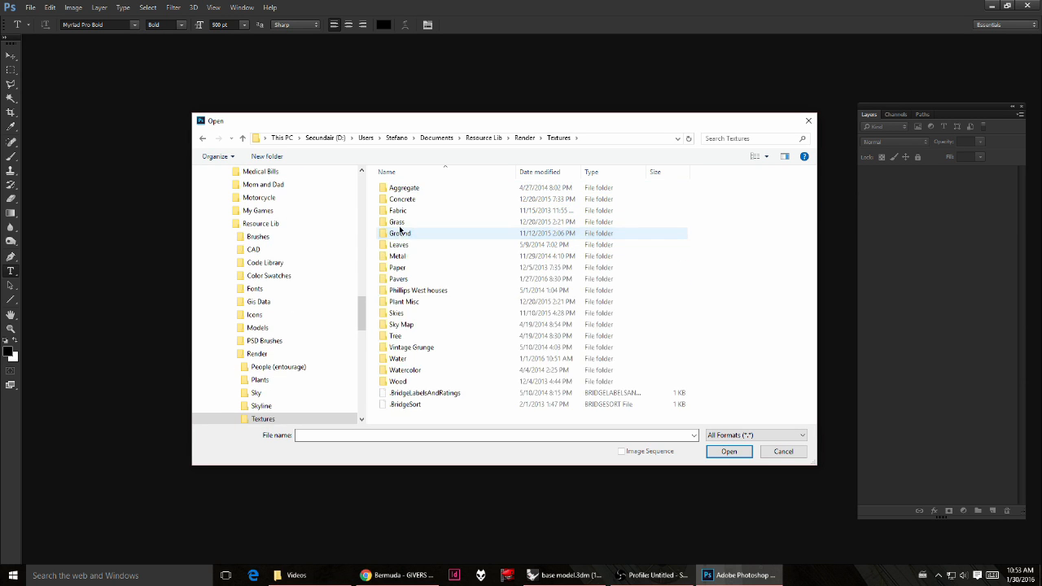
pyautogui.doubleClick(399, 279)
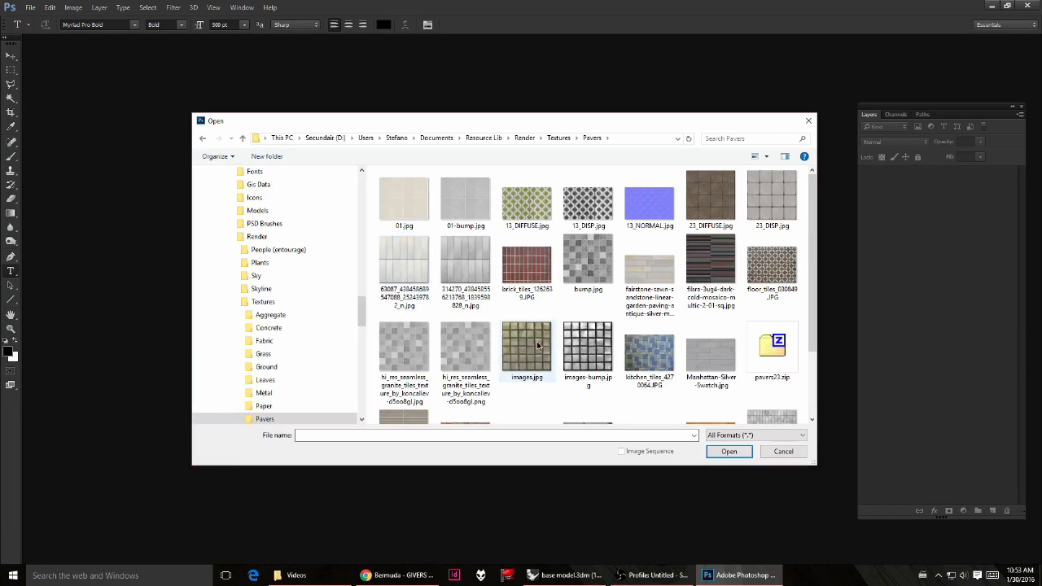
pyautogui.doubleClick(698, 308)
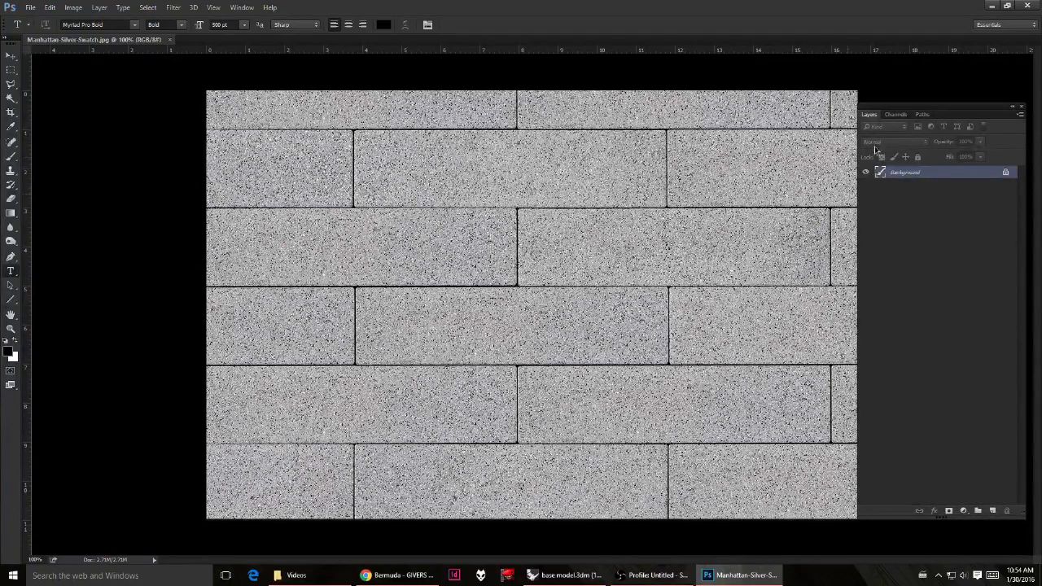
# Step: Convert the locked background to a regular layer, desaturate the paver image and discard the accidental text layer
pyautogui.doubleClick(879, 172)
pyautogui.click(612, 178)
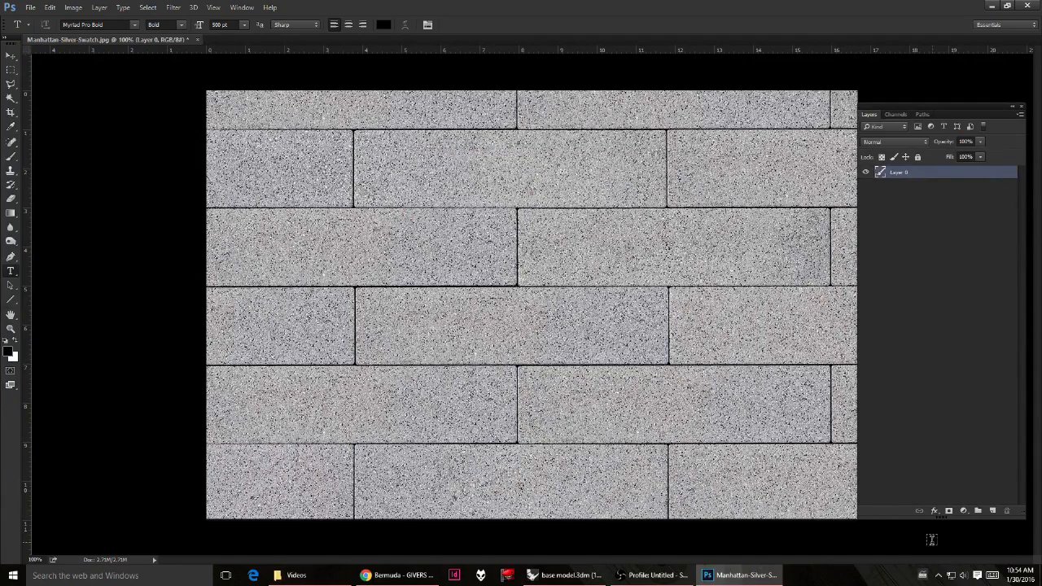
pyautogui.click(567, 329)
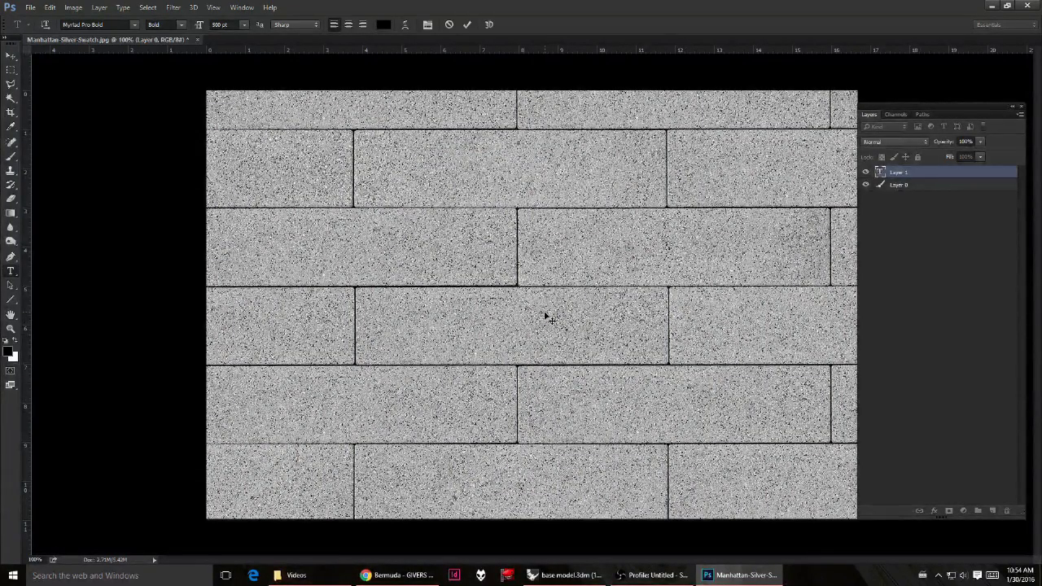
pyautogui.press('Escape')
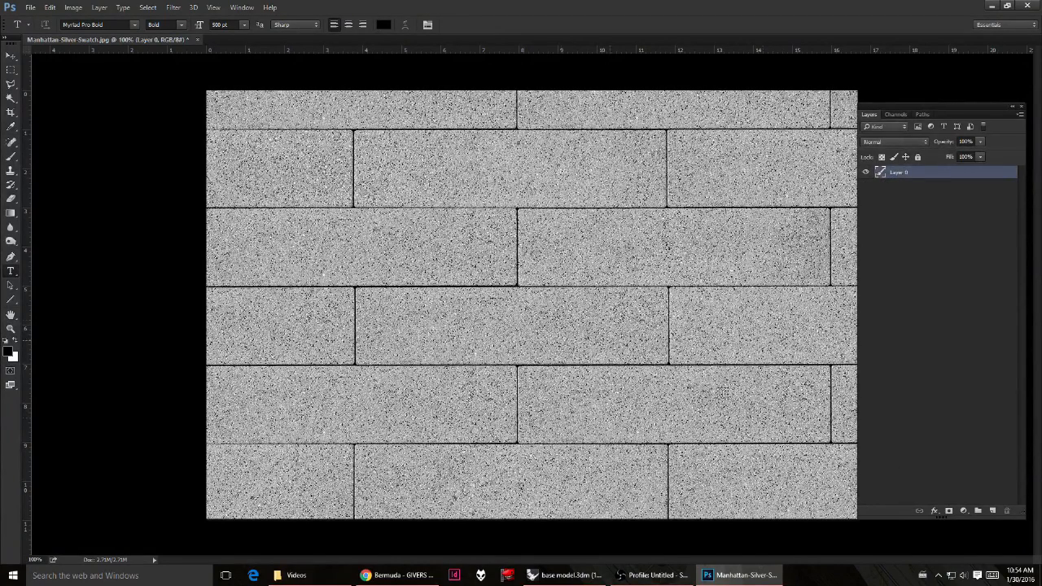
# Step: Switch the keyboard input language to US and activate the Rectangular Marquee tool
pyautogui.click(924, 576)
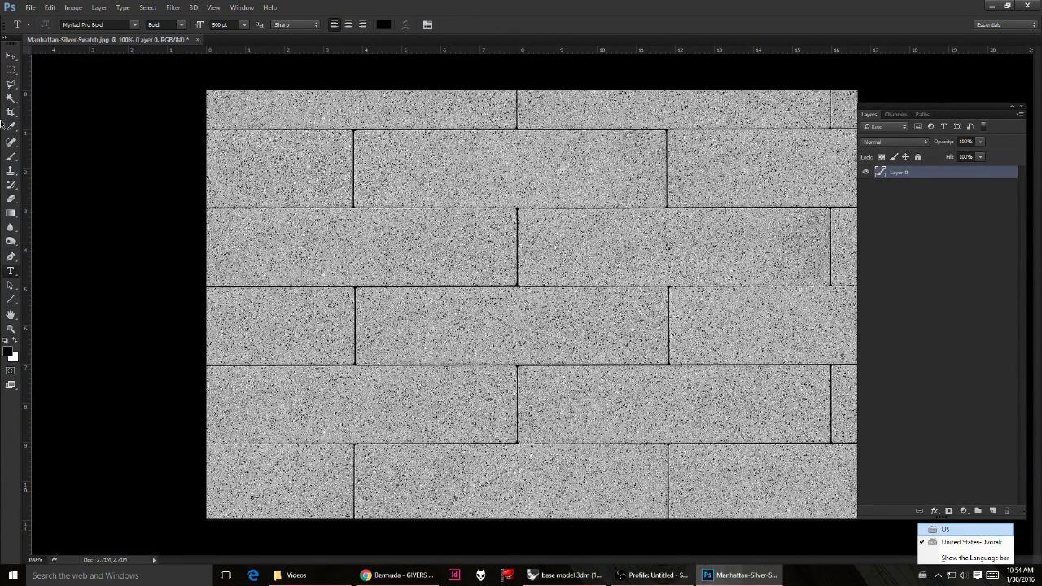
pyautogui.click(9, 72)
pyautogui.click(9, 70)
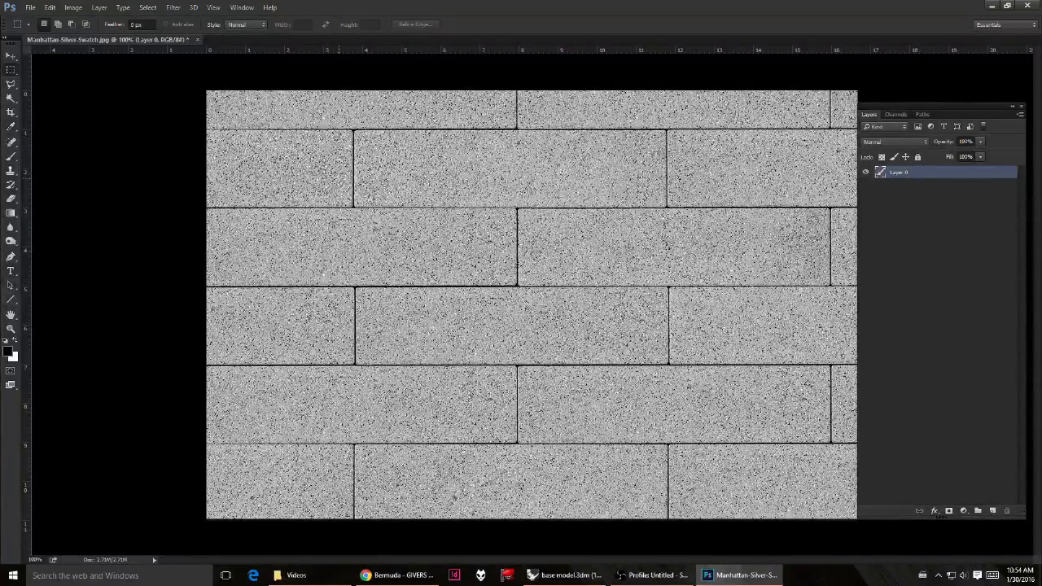
# Step: Apply a high-contrast Levels adjustment to the paver layer, raising the black input and lowering the white input to 136
pyautogui.hotkey('ctrl', 'm')
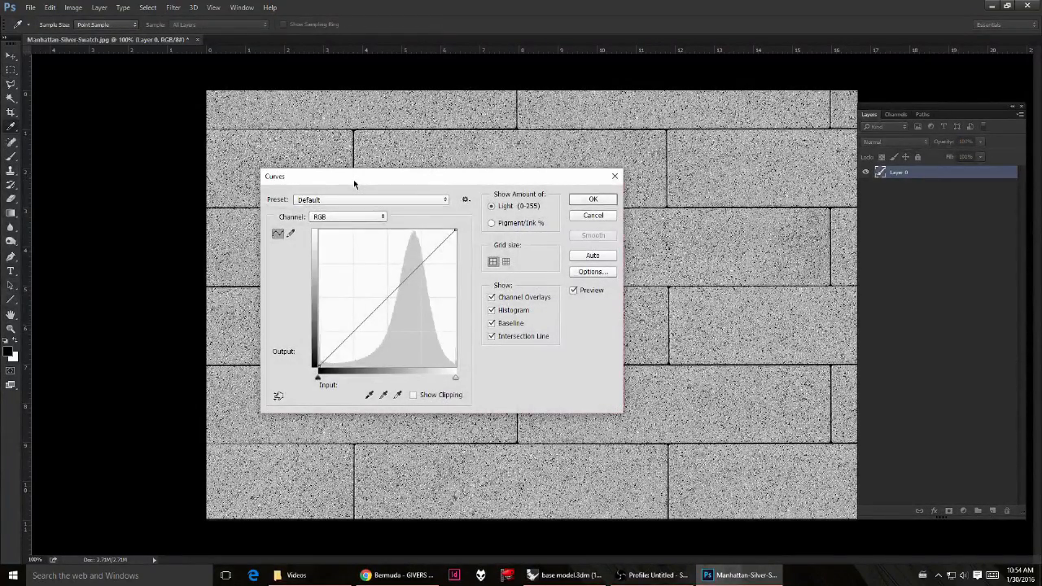
pyautogui.press('Escape')
pyautogui.hotkey('ctrl', 'l')
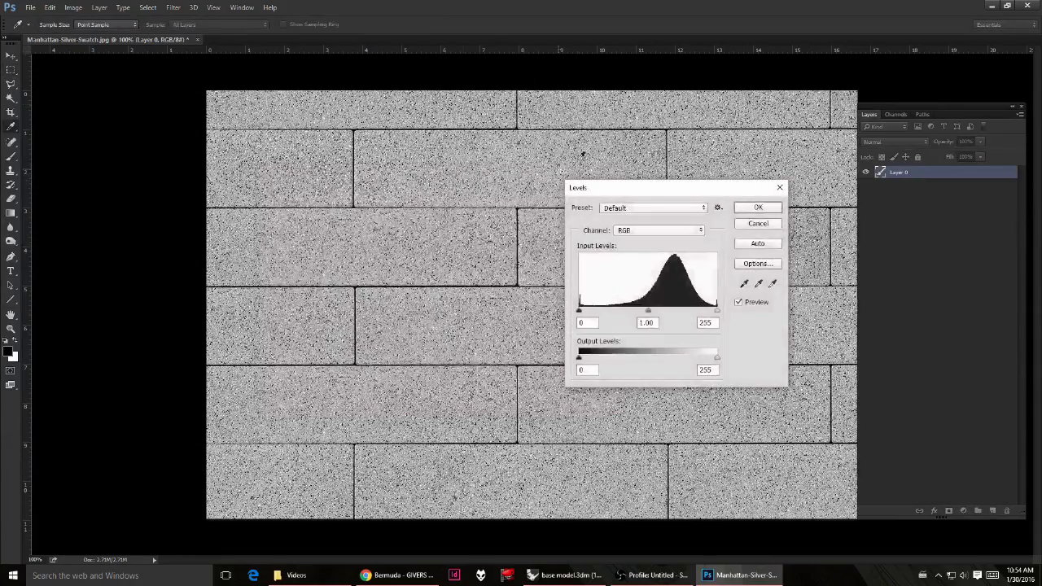
pyautogui.moveTo(579, 313); pyautogui.dragTo(631, 312)
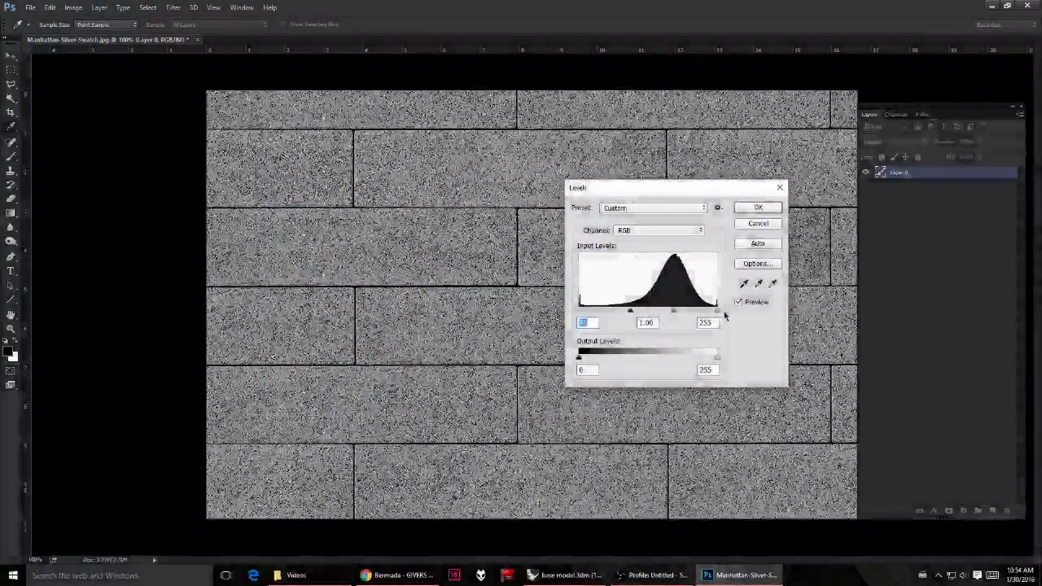
pyautogui.moveTo(717, 311); pyautogui.dragTo(669, 312)
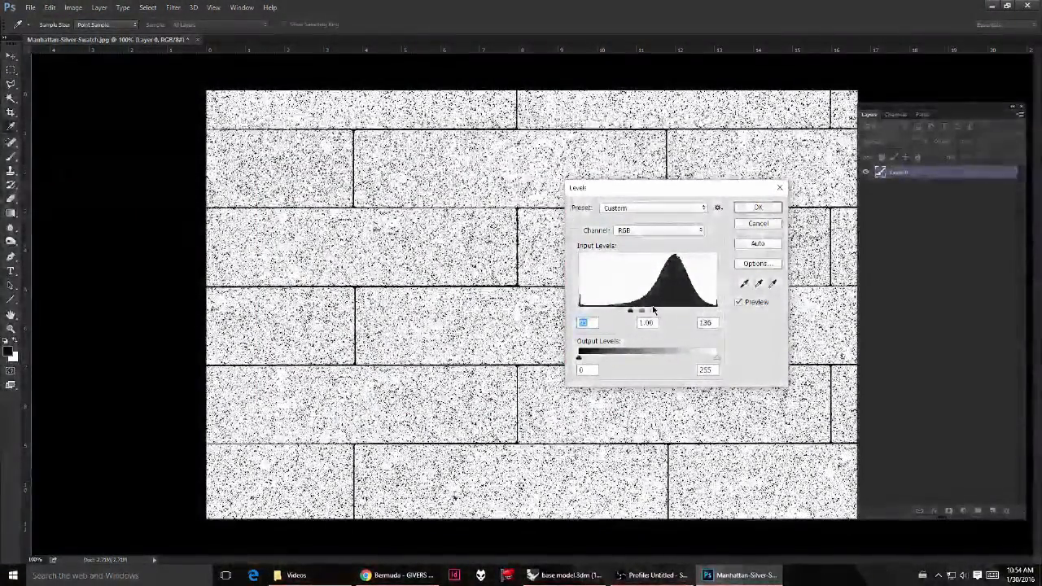
pyautogui.moveTo(668, 312); pyautogui.dragTo(652, 311)
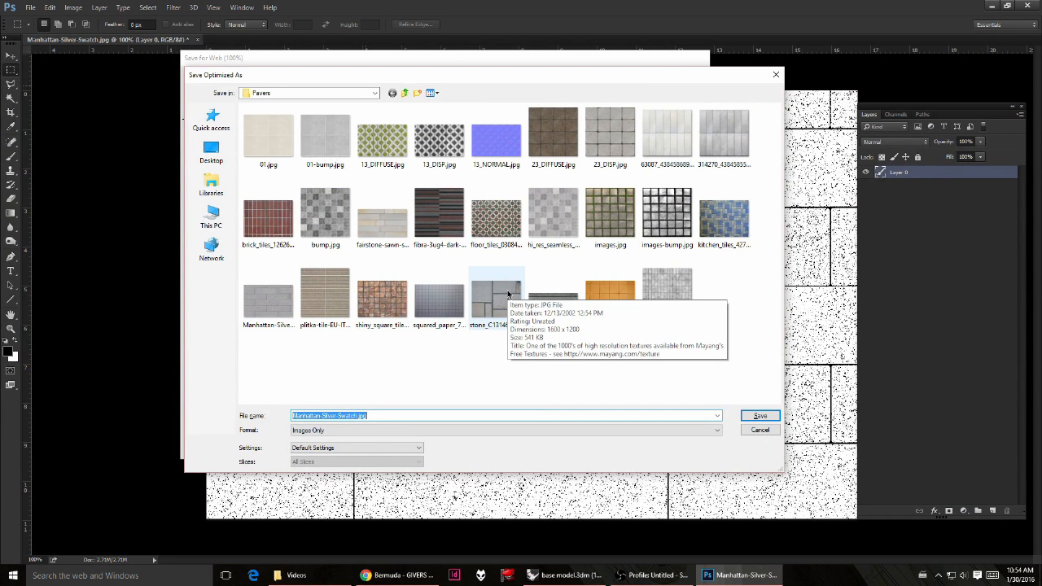
# Step: Save the web-optimized image in the Pavers folder as Manhattan-Silver-Swatch - Bump Map.jpg
pyautogui.click(425, 416)
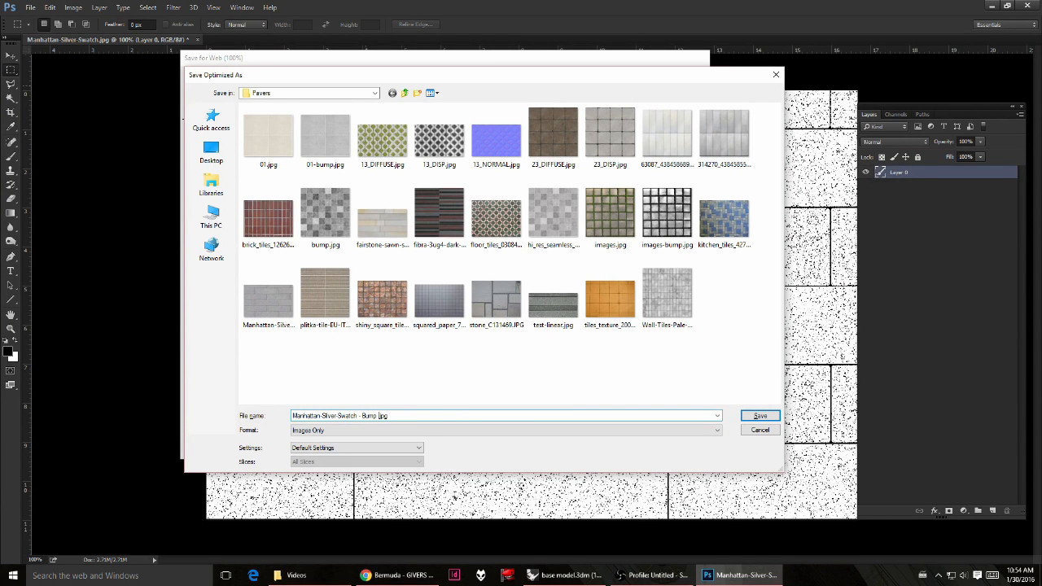
pyautogui.press('Return')
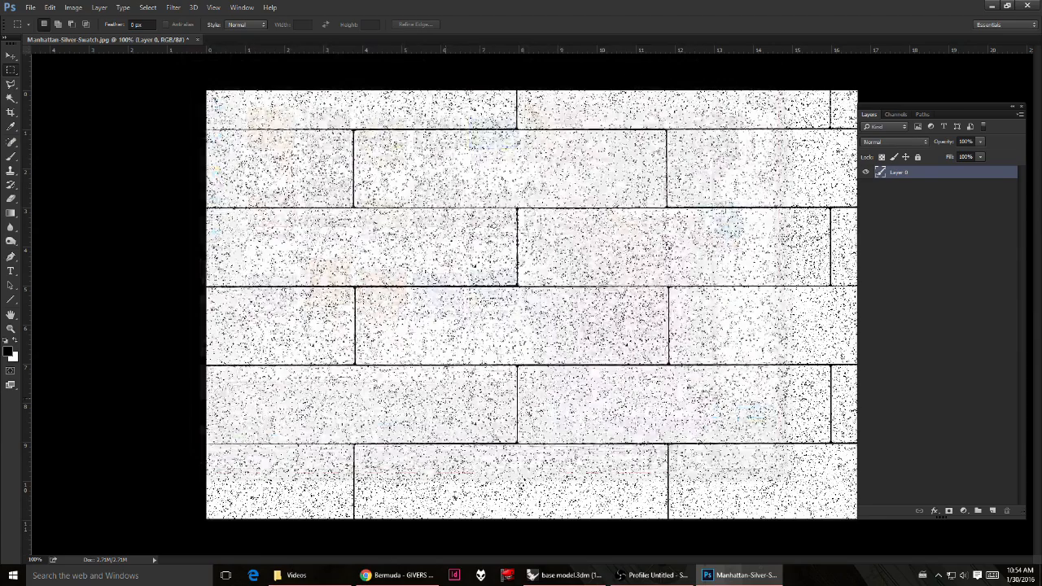
# Step: Switch back to Rhino, shift the floating properties panel aside and reopen the V-Ray material editor
pyautogui.hotkey('alt', 'Tab')
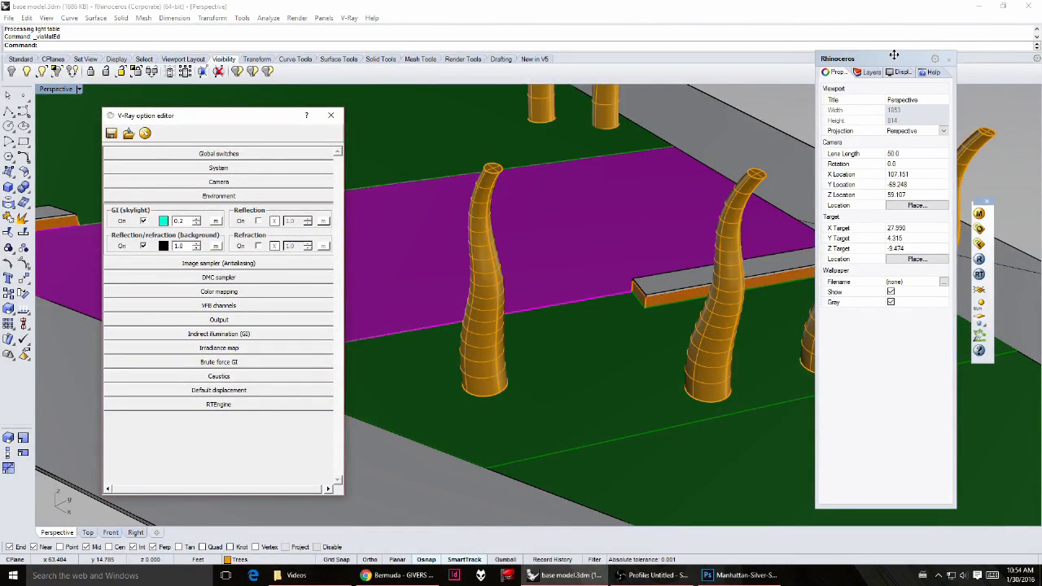
pyautogui.moveTo(895, 56); pyautogui.dragTo(864, 52)
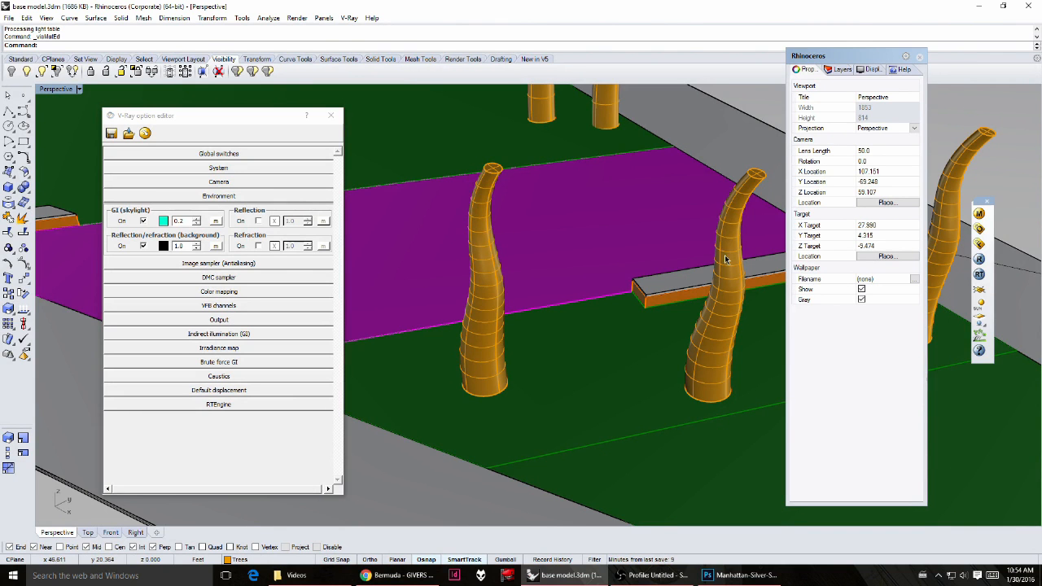
pyautogui.click(980, 213)
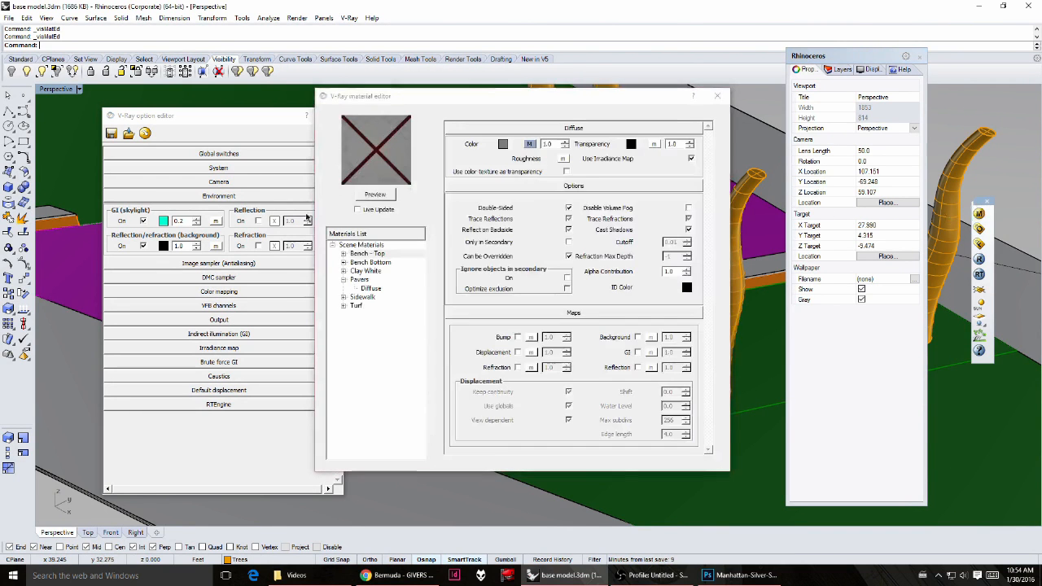
# Step: Enable the Pavers material's bump map and check the diffuse texture's settings without changing them
pyautogui.click(395, 291)
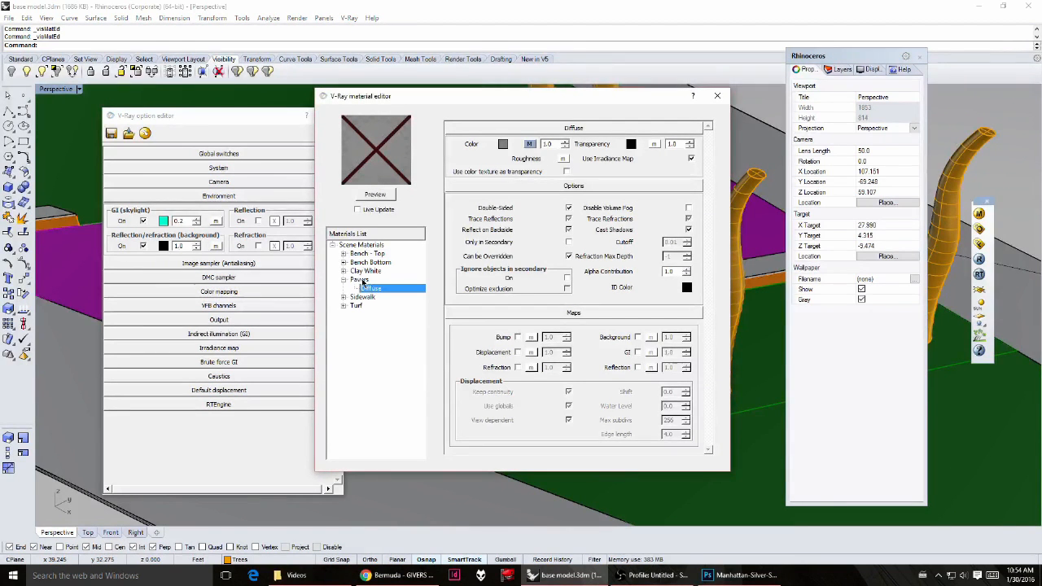
pyautogui.click(375, 290)
pyautogui.click(518, 337)
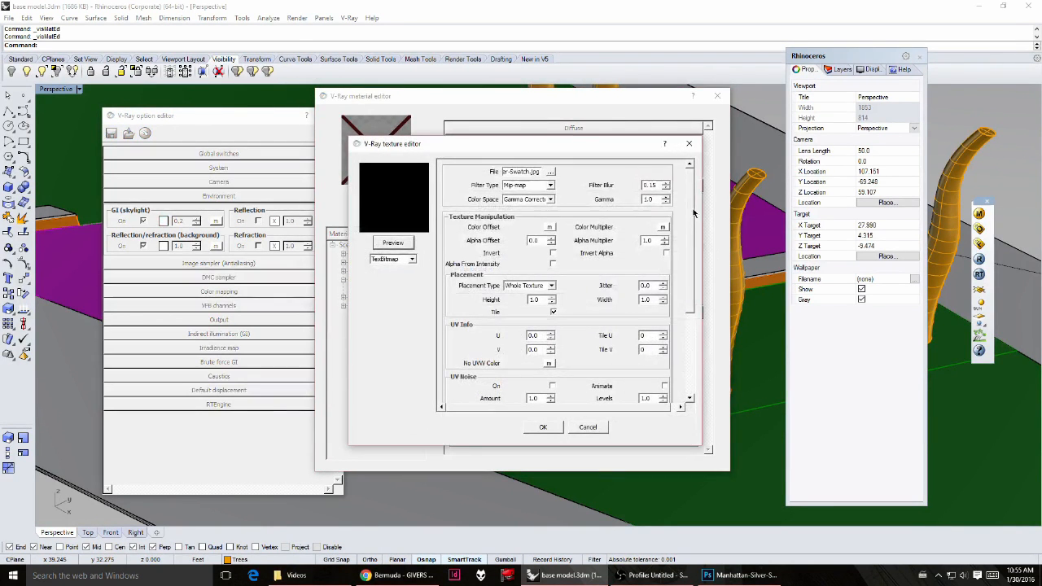
pyautogui.scroll(-5, 684, 325)
pyautogui.click(596, 427)
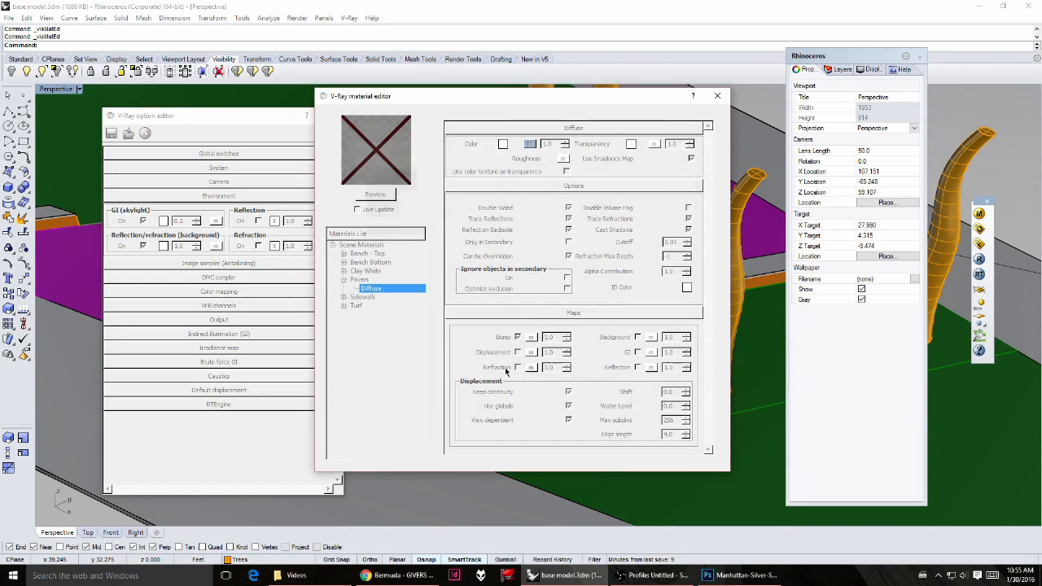
# Step: Assign a TexBitmap texture using Manhattan-Silver-Swatch---Bump-Map.jpg to the Pavers material's bump map
pyautogui.click(532, 339)
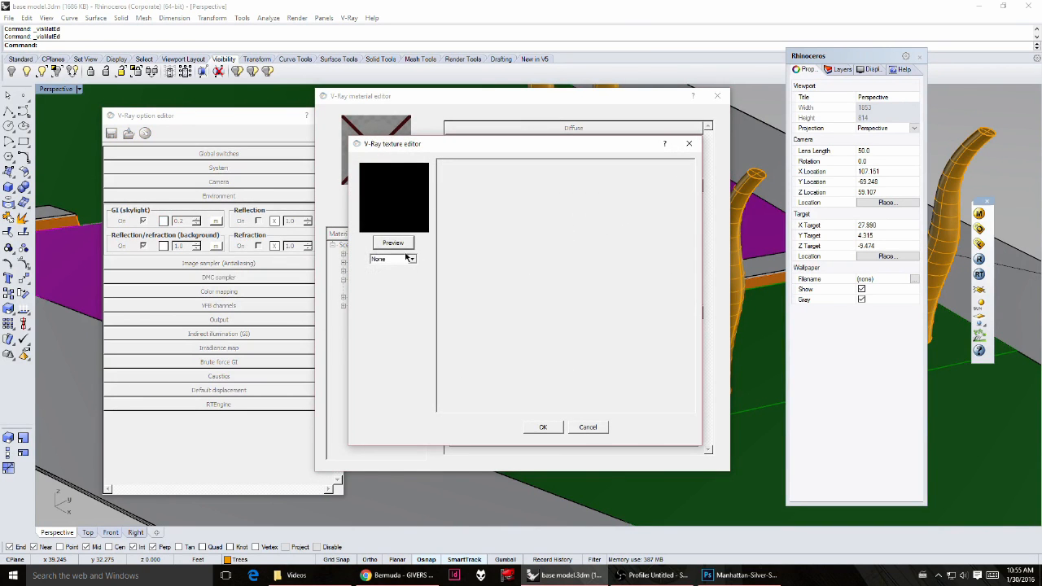
pyautogui.click(407, 259)
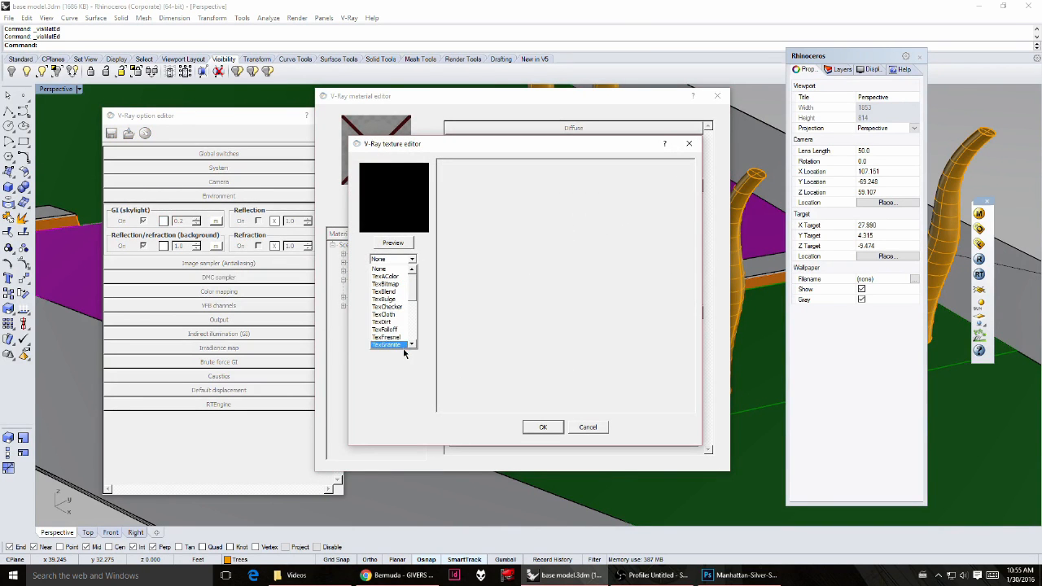
pyautogui.click(386, 284)
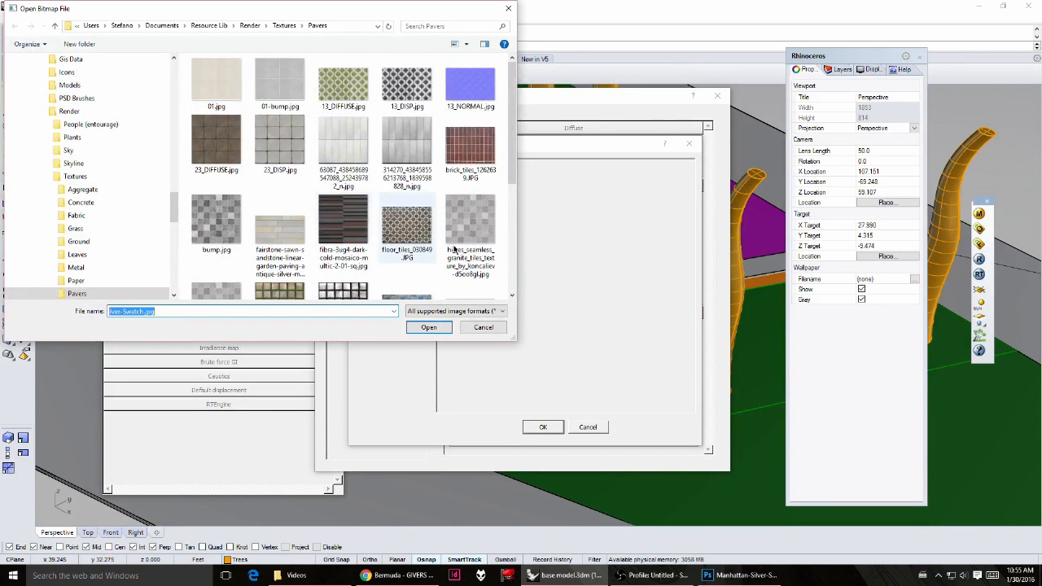
pyautogui.moveTo(512, 161); pyautogui.dragTo(504, 250)
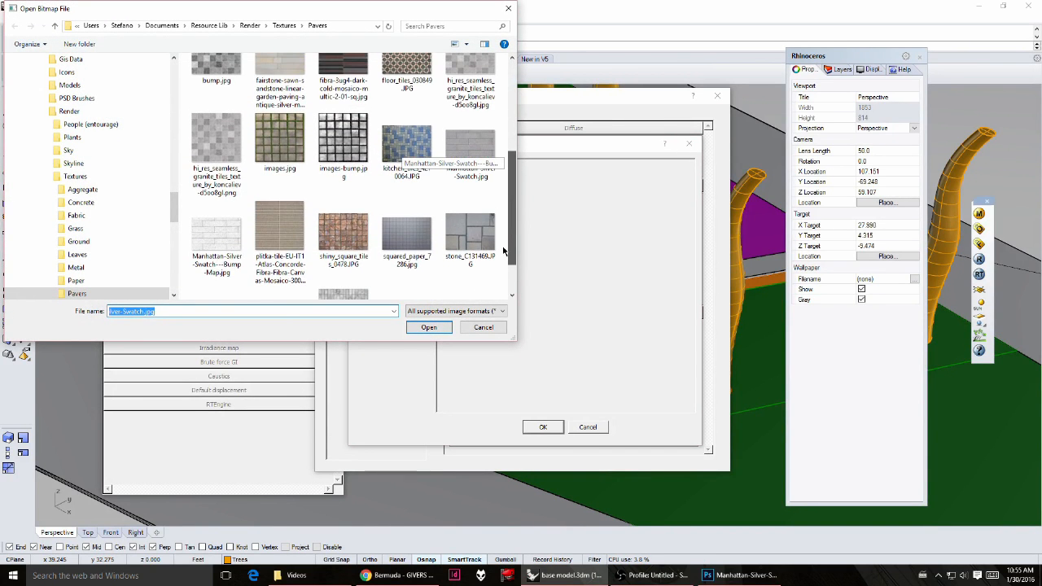
pyautogui.doubleClick(216, 232)
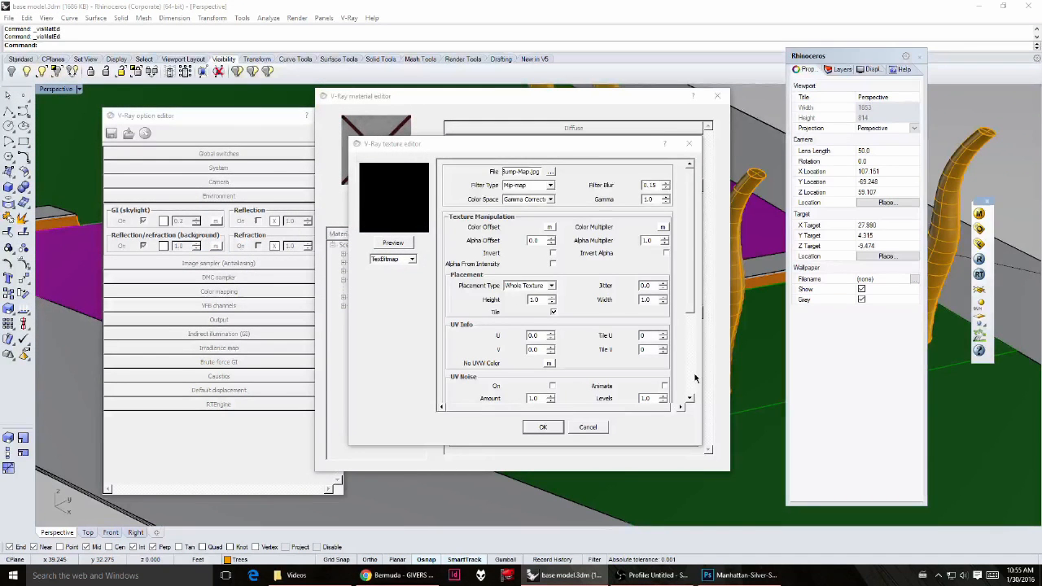
# Step: Set the U and V repeat of the Pavers bump texture, accept it and preview the material
pyautogui.click(692, 349)
pyautogui.doubleClick(543, 340)
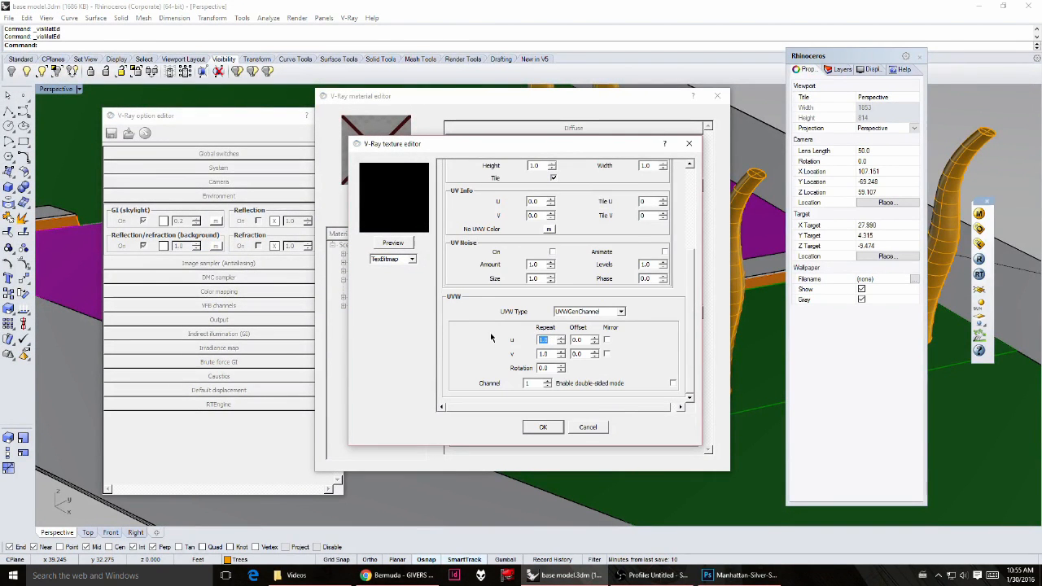
pyautogui.doubleClick(543, 354)
pyautogui.click(543, 428)
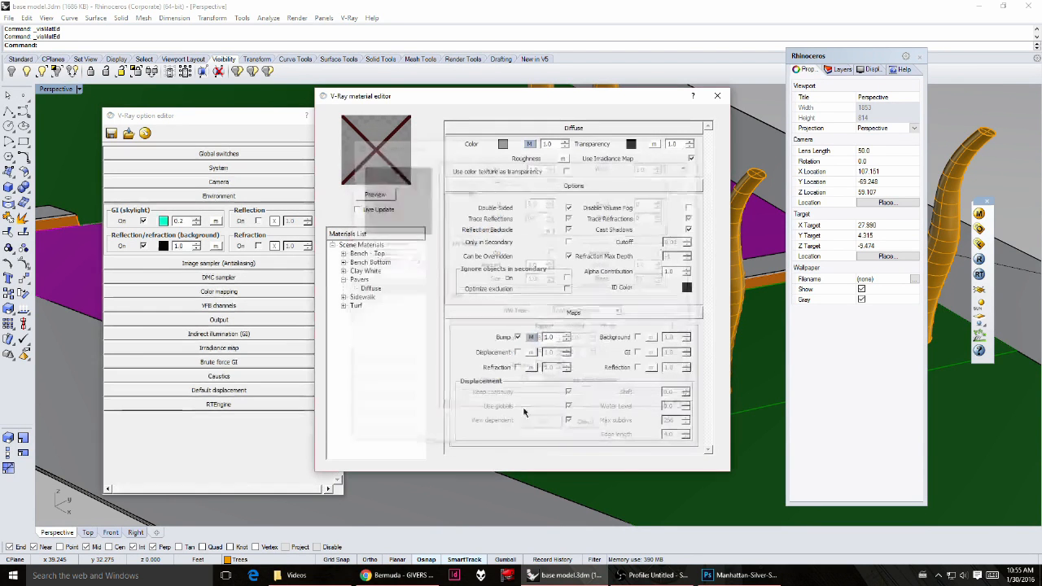
pyautogui.click(370, 197)
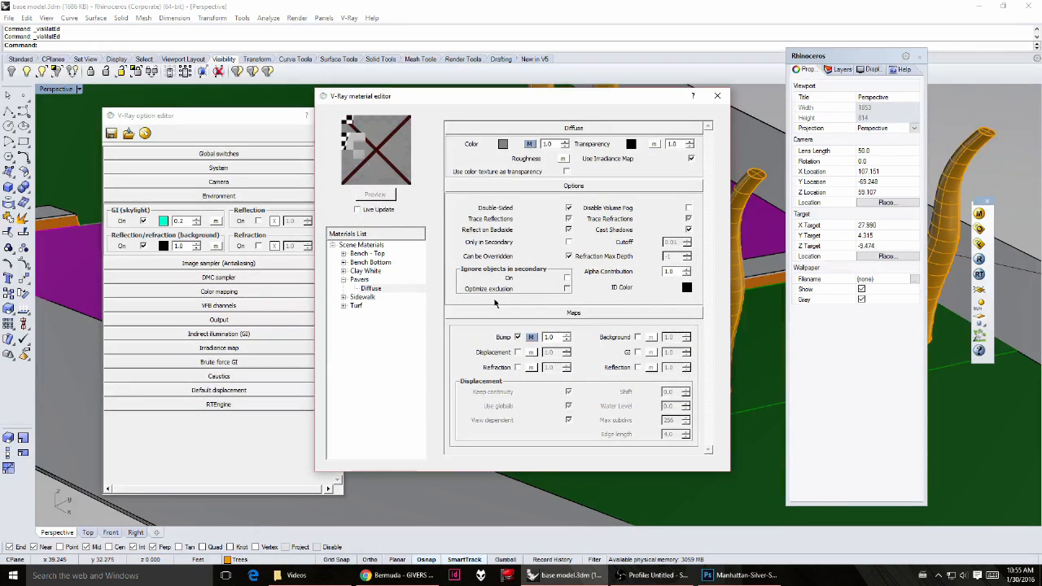
pyautogui.click(717, 97)
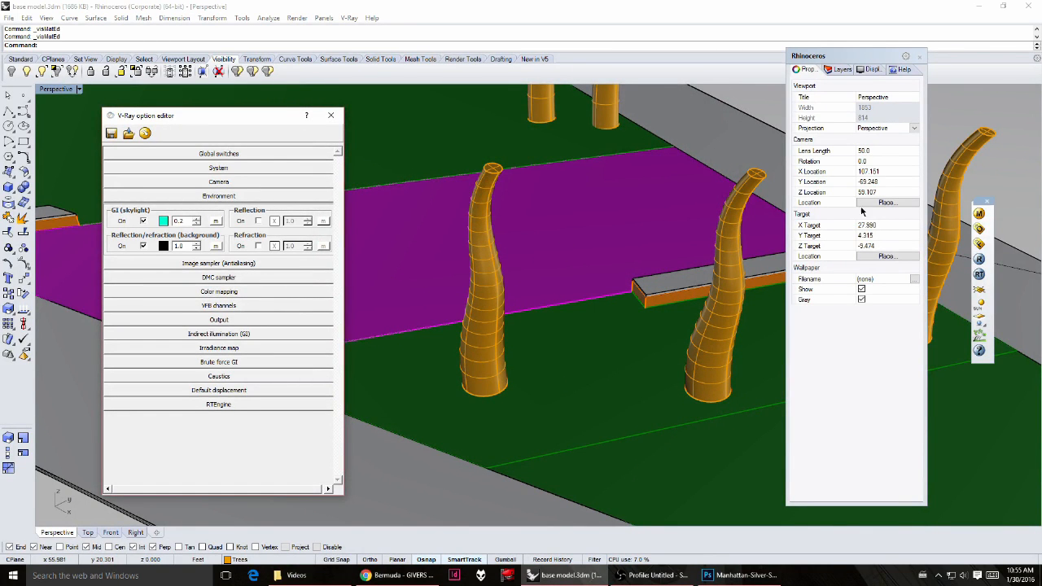
# Step: Create a new standard V-Ray material in the scene and rename it Tree Temp
pyautogui.click(985, 217)
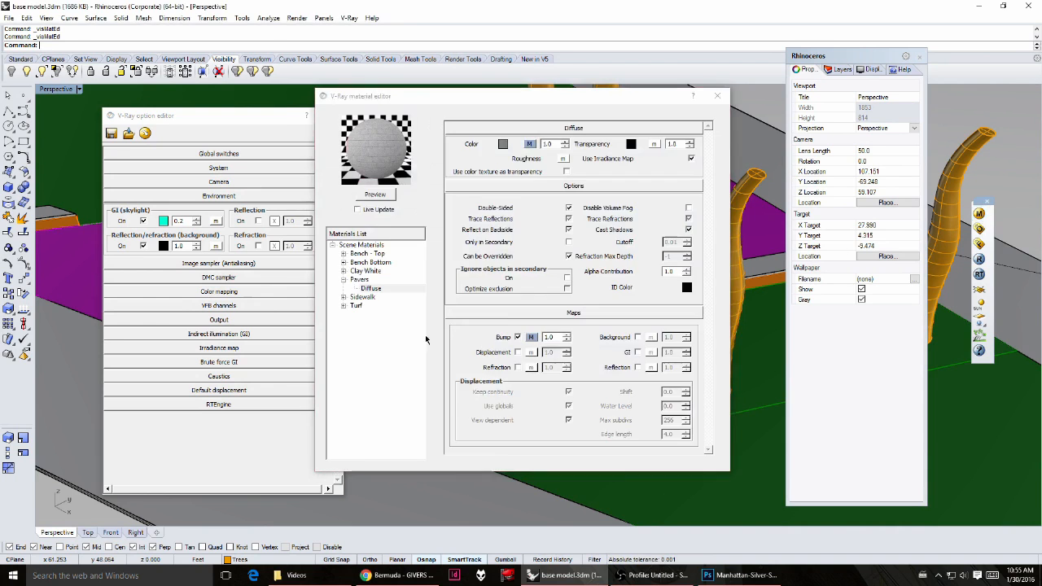
pyautogui.rightClick(372, 245)
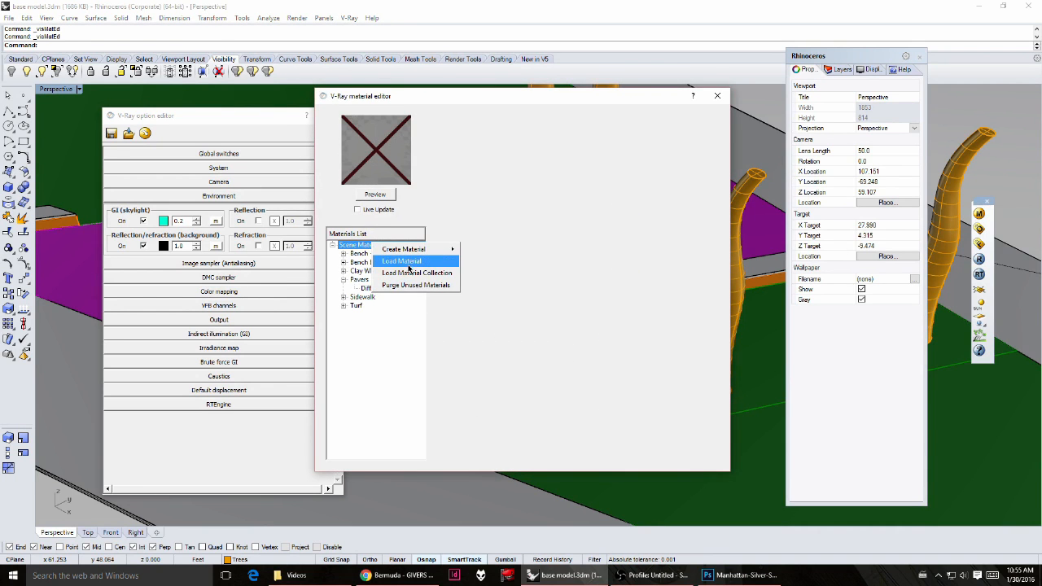
pyautogui.moveTo(408, 254)
pyautogui.click(491, 287)
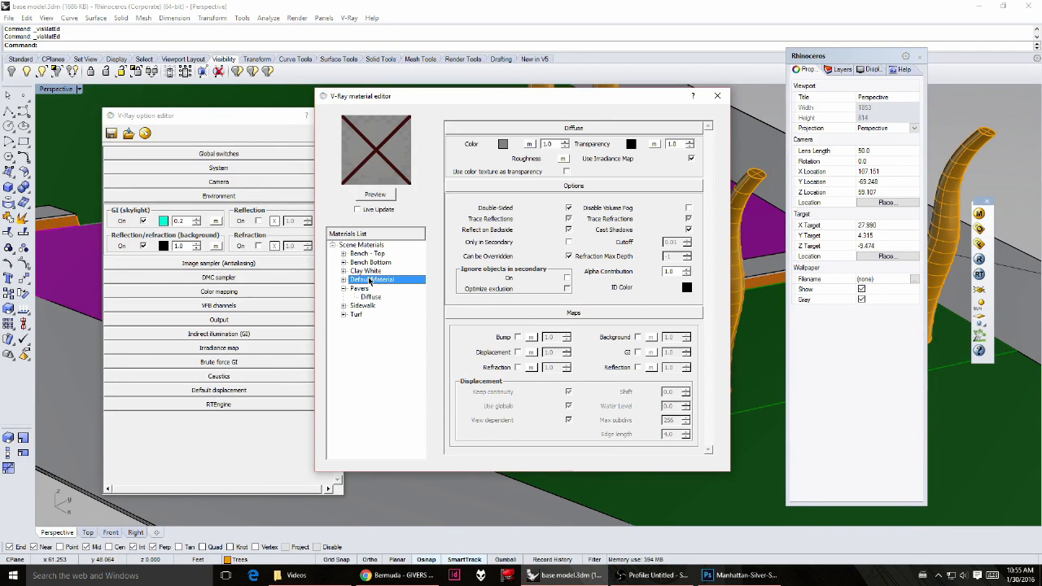
pyautogui.doubleClick(369, 279)
pyautogui.write('Tre')
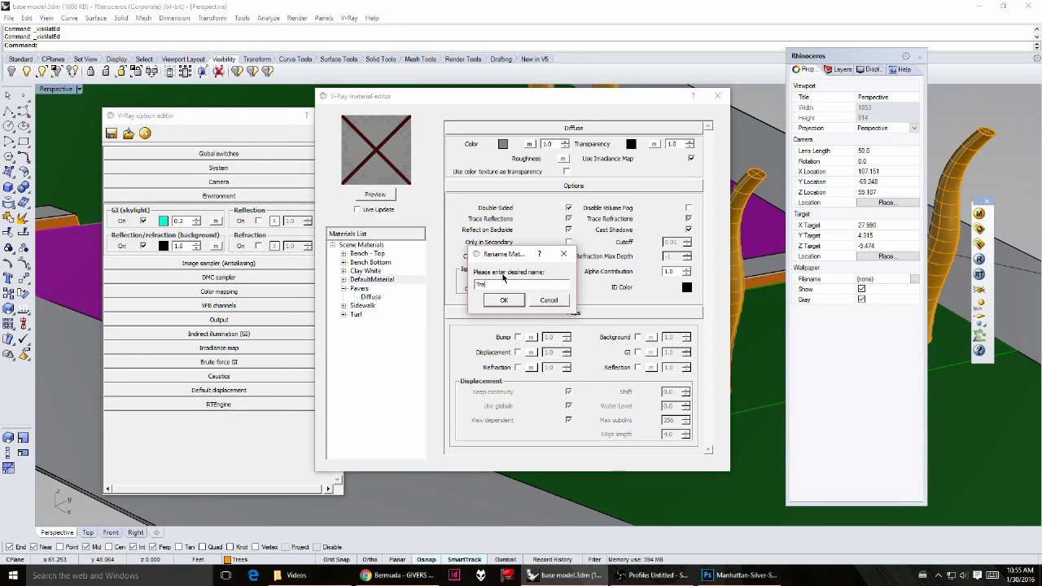
pyautogui.write('e Temp')
pyautogui.press('Return')
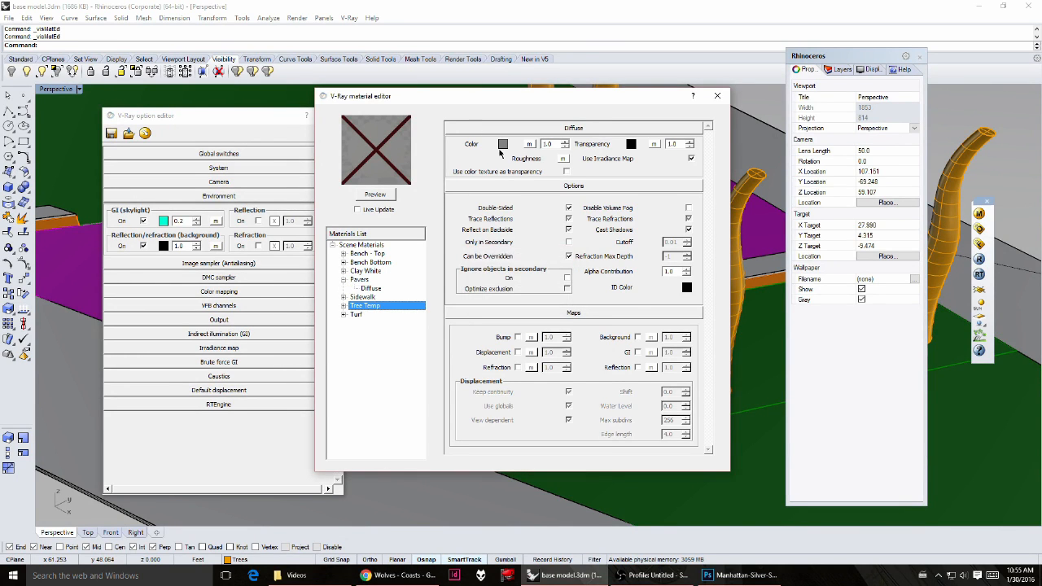
# Step: Assign a TexBitmap using texture 1.jpg from the Vintage Grunge textures folder to the Tree Temp material's diffuse color
pyautogui.click(529, 144)
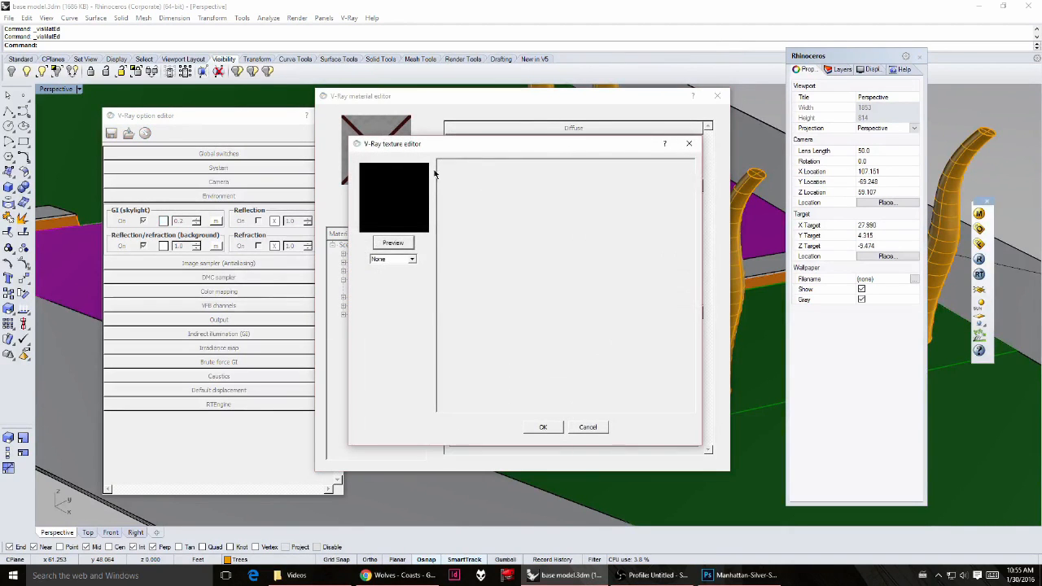
pyautogui.click(410, 260)
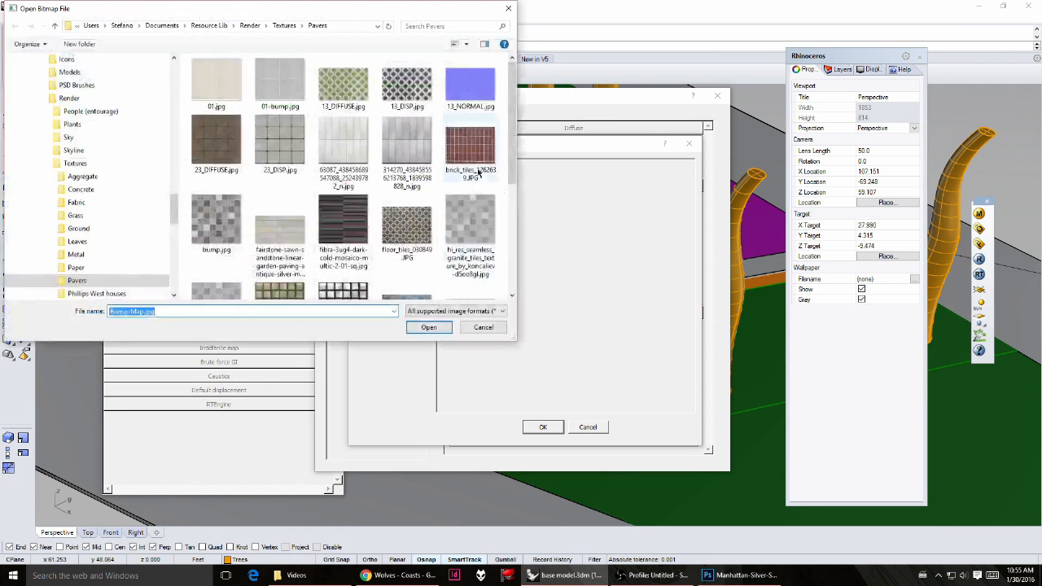
pyautogui.click(285, 26)
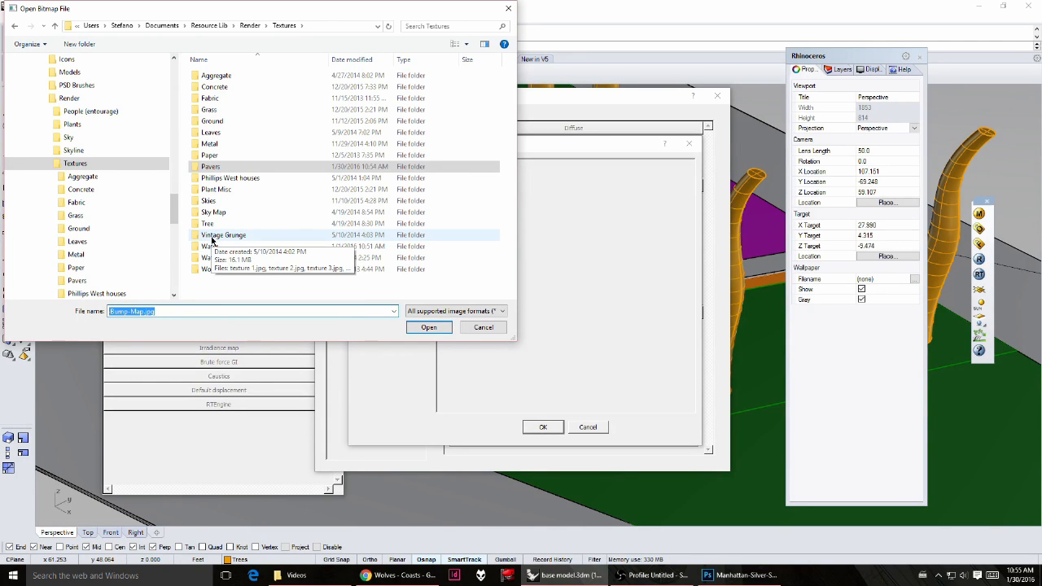
pyautogui.doubleClick(210, 269)
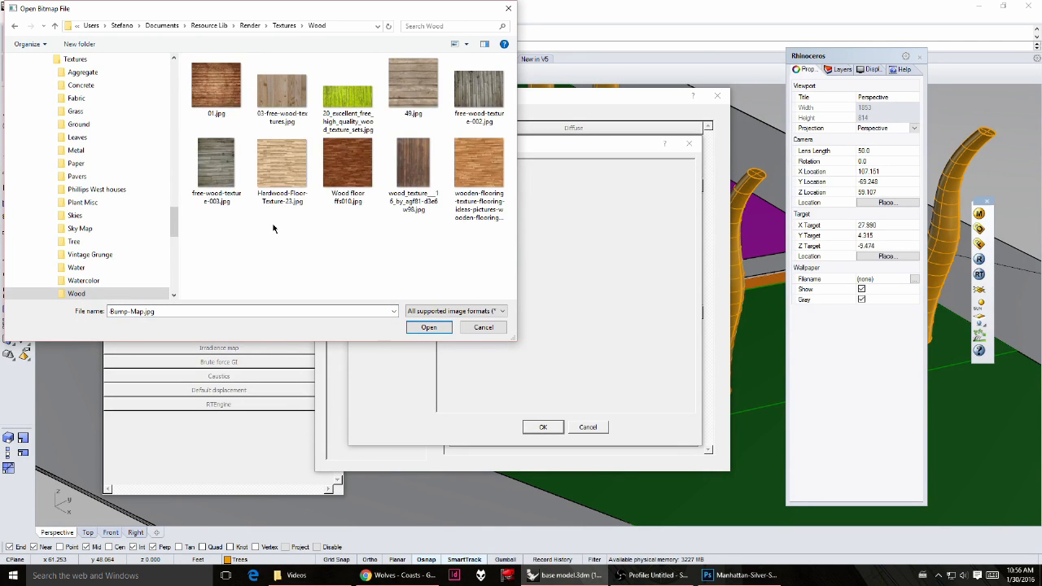
pyautogui.hotkey('alt', 'Left')
pyautogui.doubleClick(213, 236)
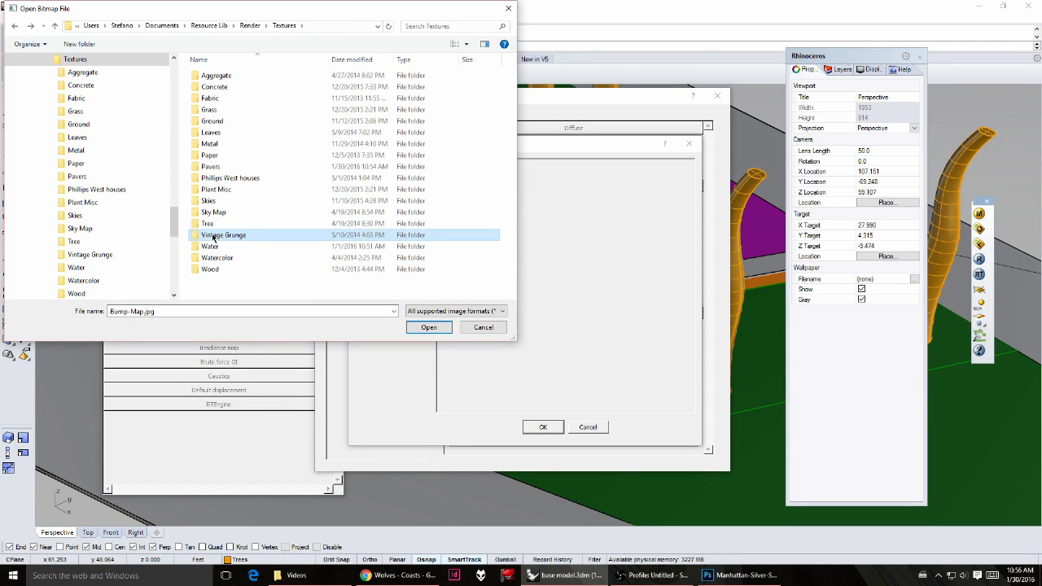
pyautogui.doubleClick(220, 106)
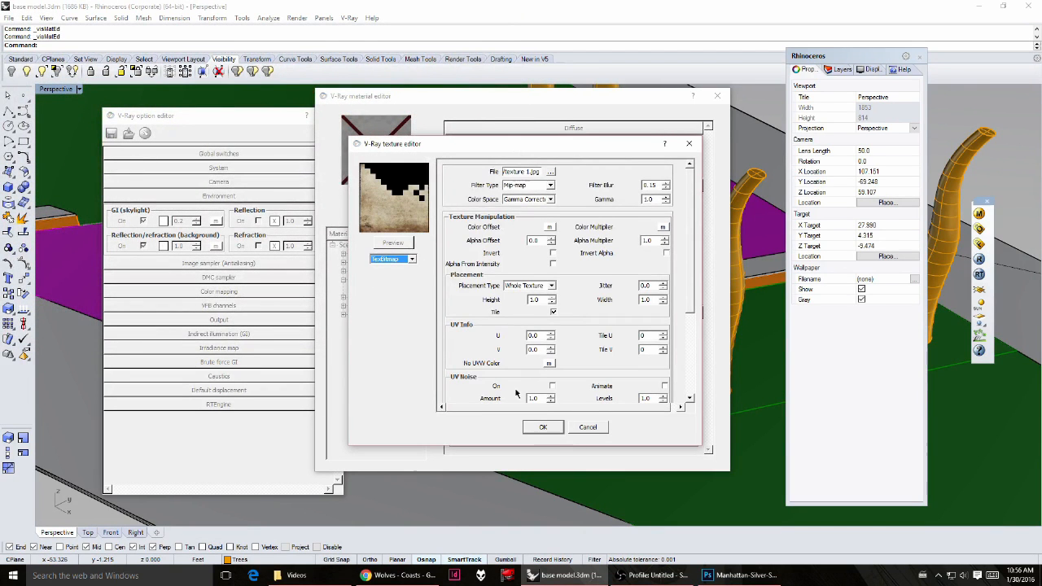
pyautogui.click(548, 432)
# Step: Apply the Tree Temp material to the Trees layer, preview it and close the material editor
pyautogui.rightClick(363, 308)
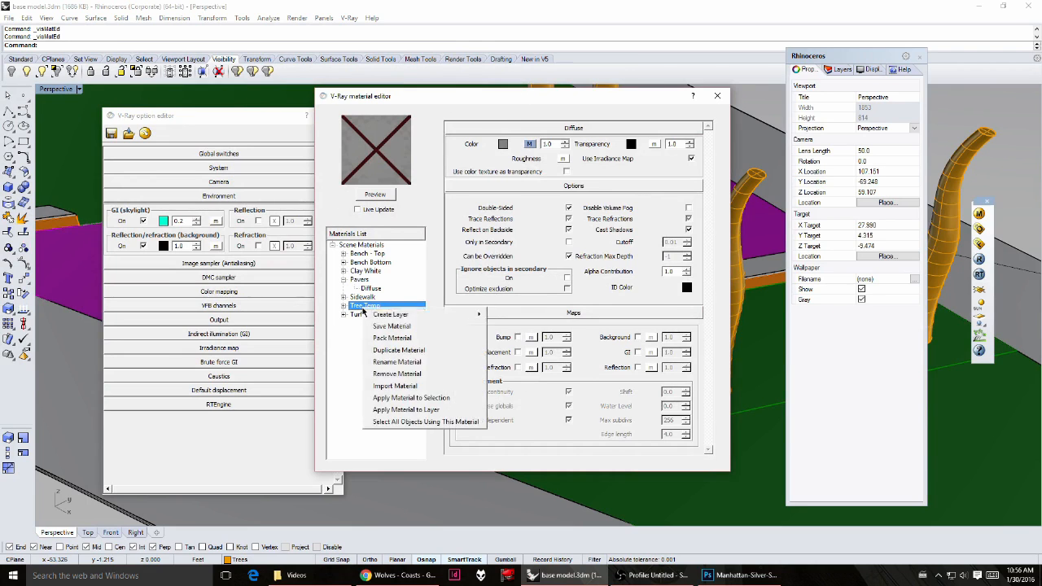
pyautogui.click(416, 410)
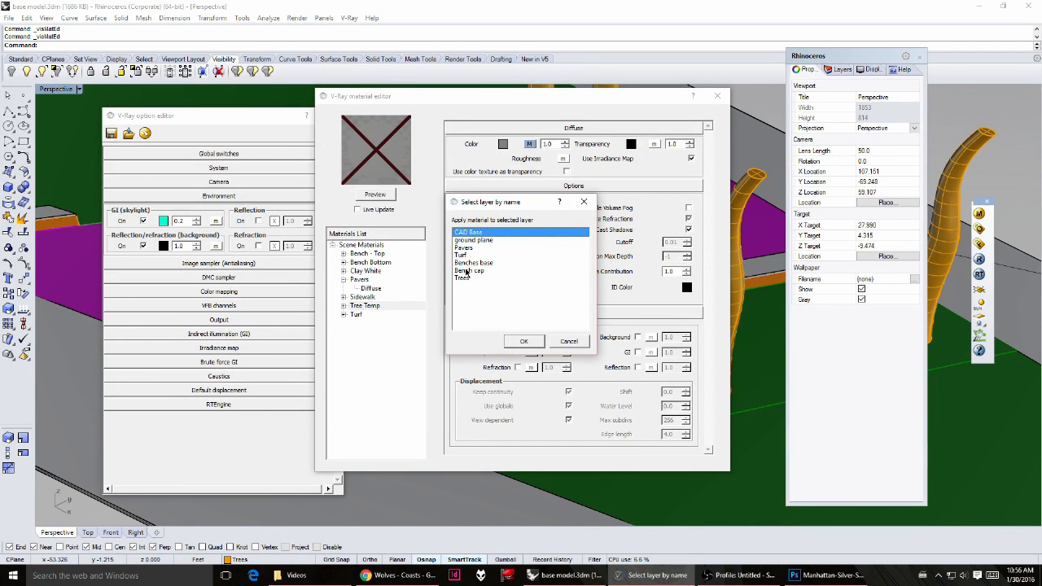
pyautogui.click(464, 278)
pyautogui.click(528, 342)
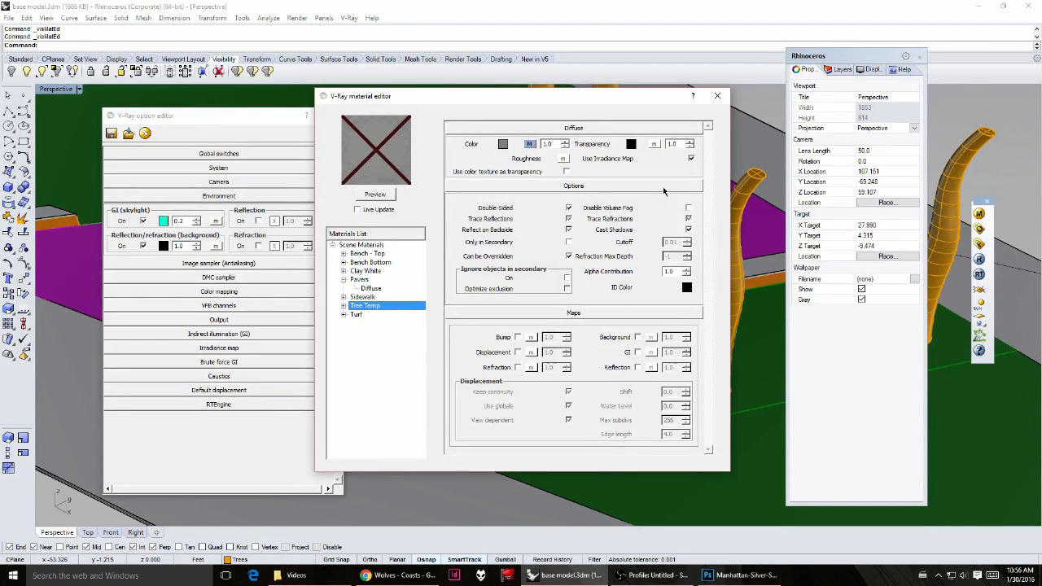
pyautogui.click(385, 196)
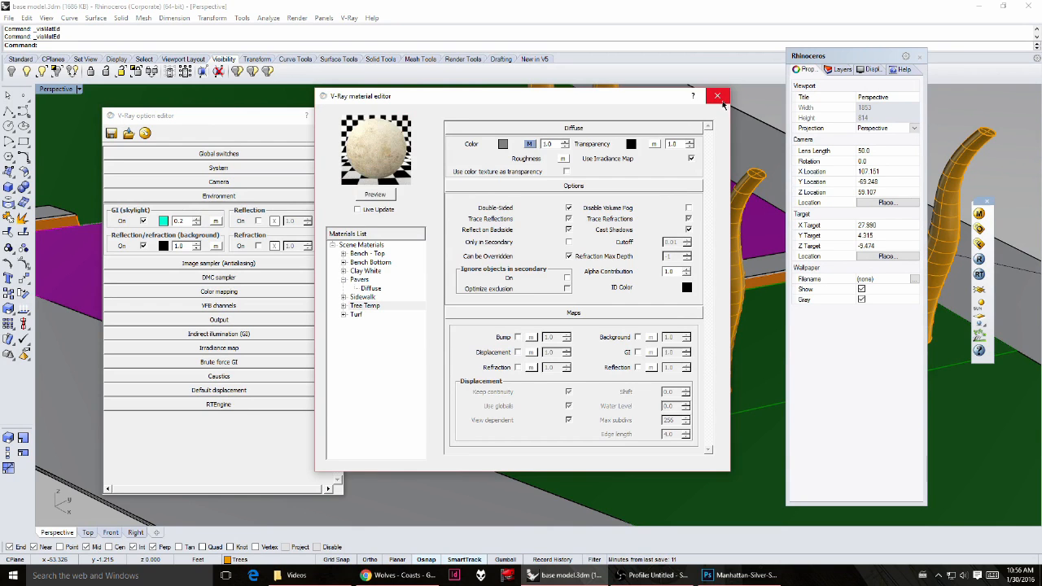
pyautogui.click(721, 99)
# Step: Close the V-Ray option editor and select the sun light in front of the site to show its properties
pyautogui.scroll(-5, 433, 303)
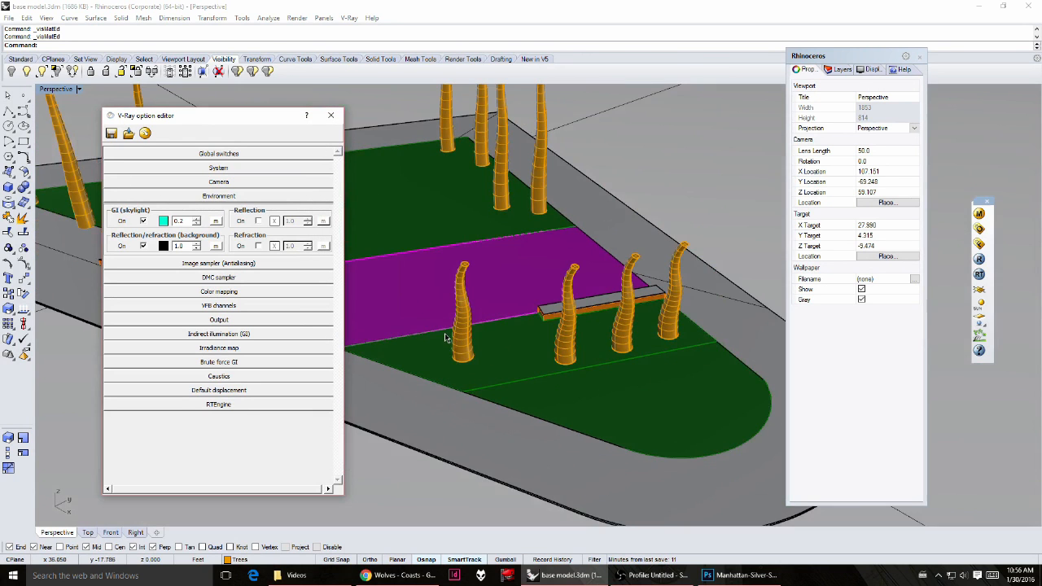
pyautogui.scroll(-4, 475, 375)
pyautogui.moveTo(614, 389); pyautogui.dragTo(562, 382, button='right')
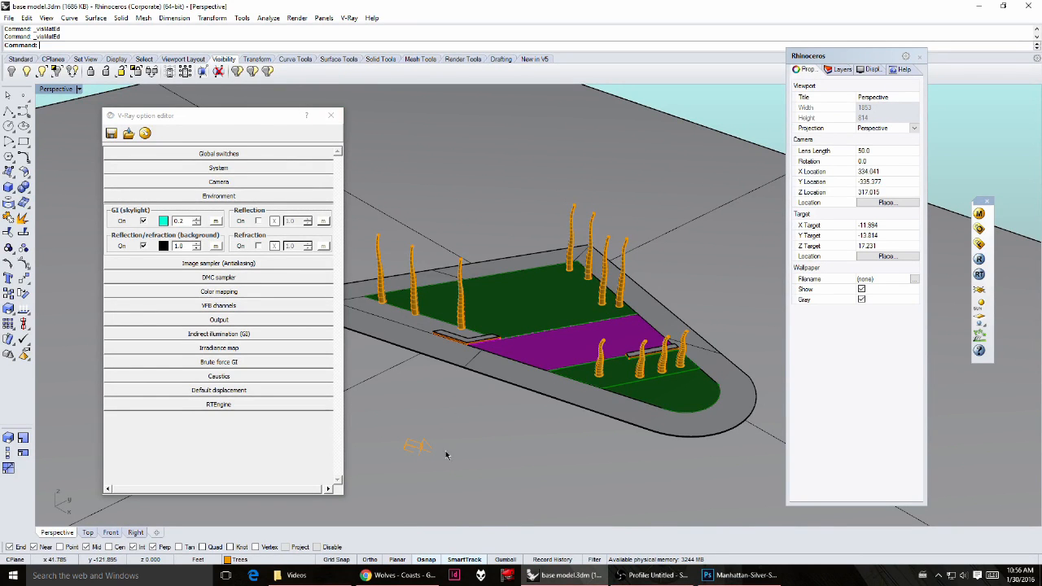
pyautogui.click(331, 117)
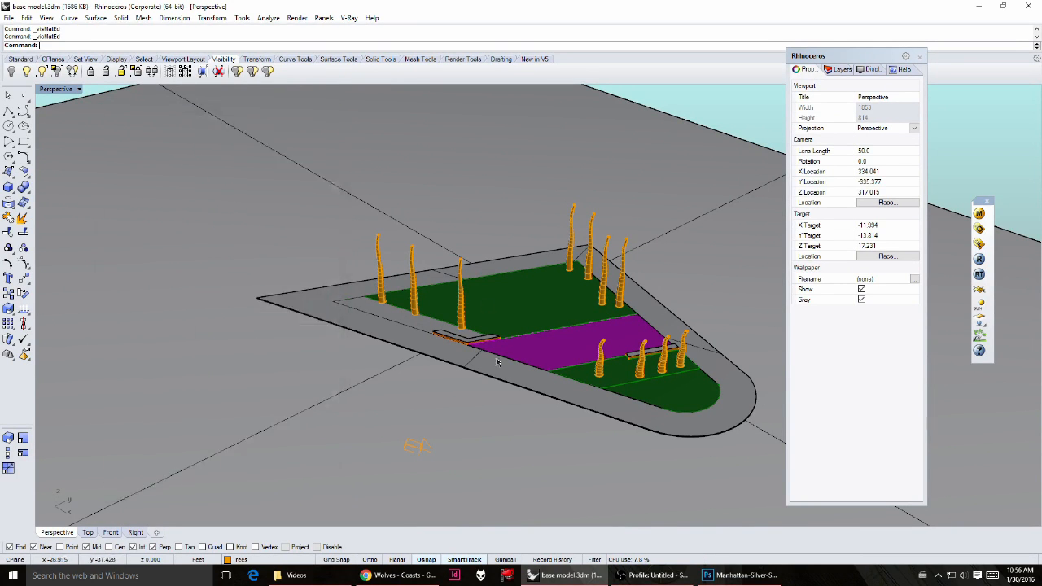
pyautogui.click(420, 446)
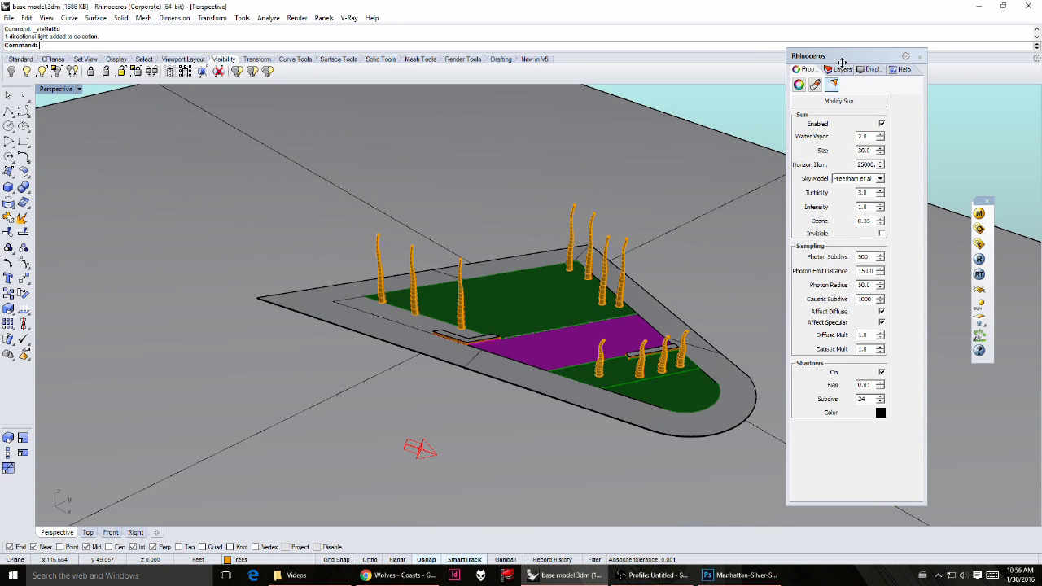
pyautogui.moveTo(845, 57); pyautogui.dragTo(826, 42)
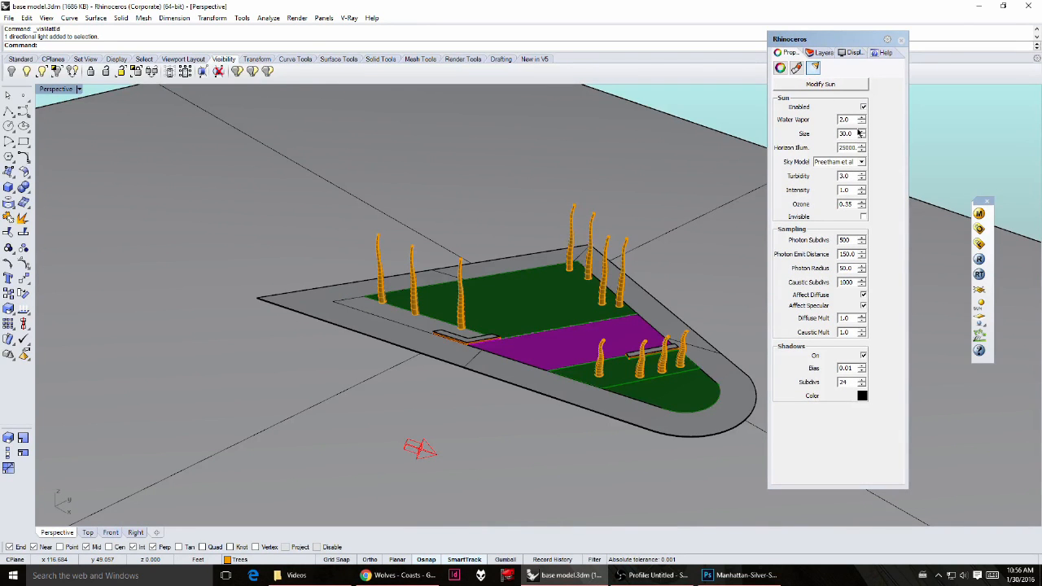
pyautogui.moveTo(856, 43); pyautogui.dragTo(880, 51)
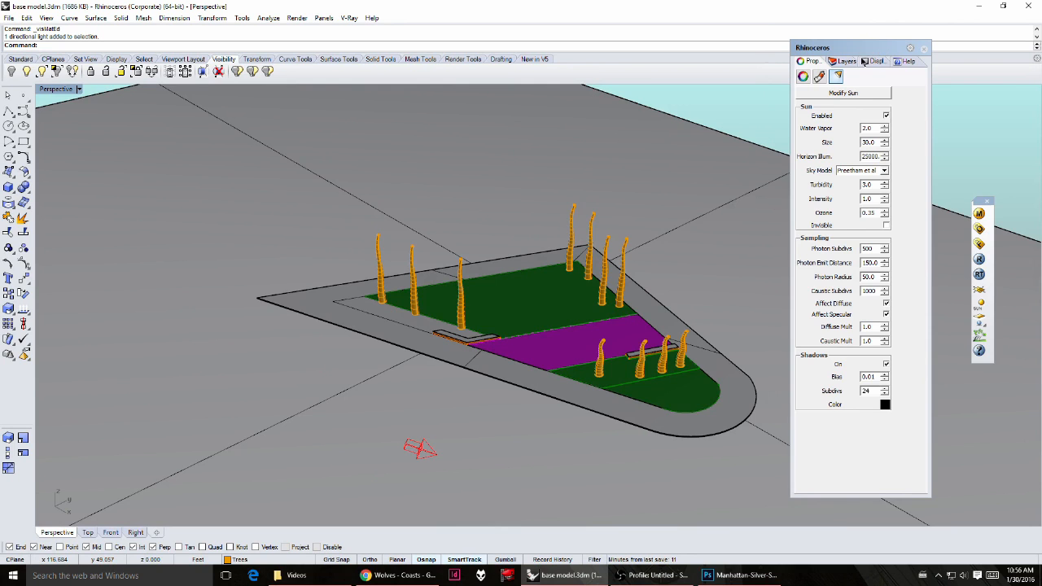
# Step: Modify the sun's angle by swinging its azimuth toward the southeast
pyautogui.moveTo(608, 263); pyautogui.dragTo(683, 253, button='right')
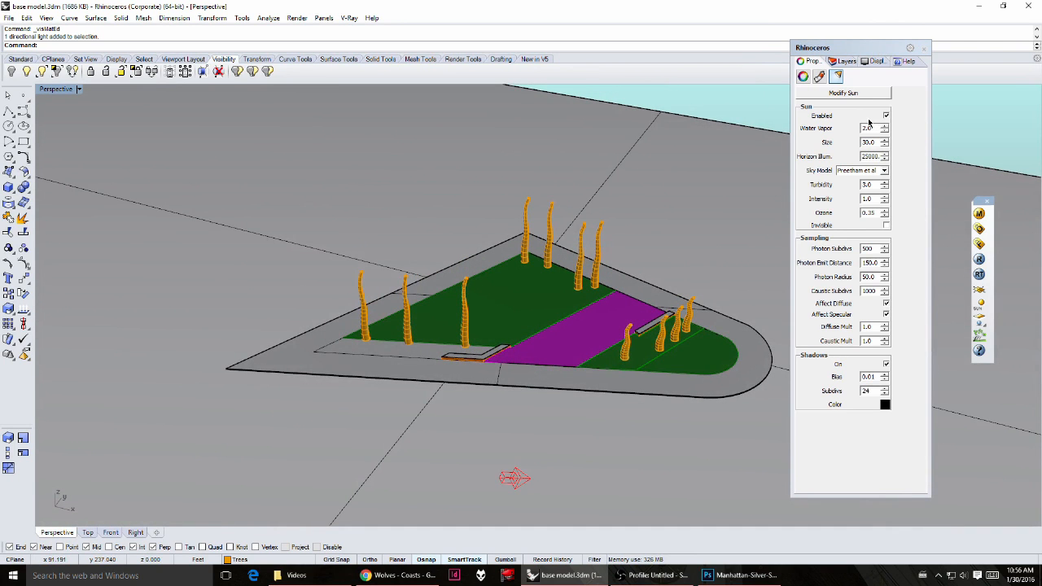
pyautogui.click(854, 94)
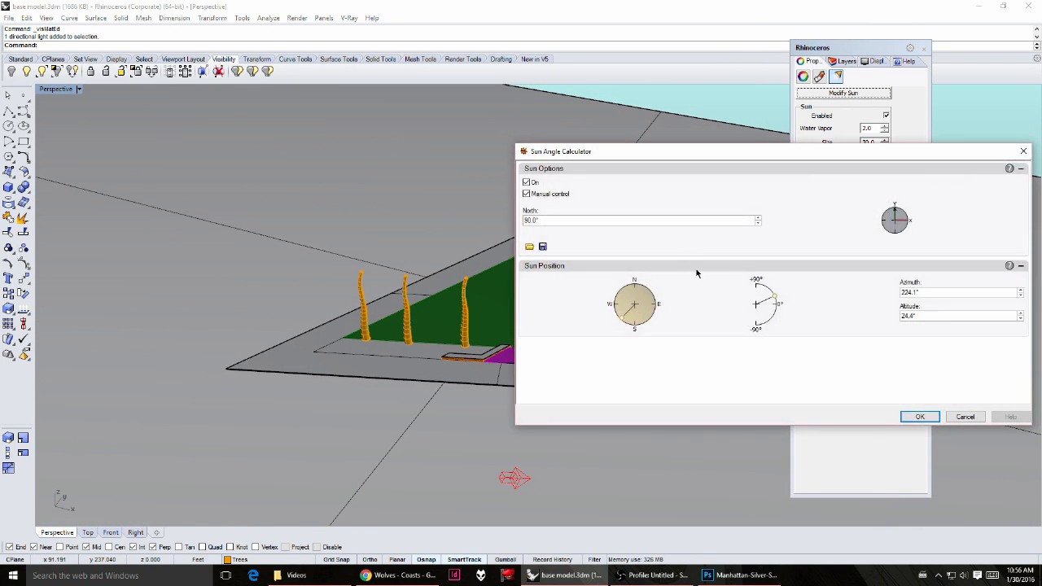
pyautogui.moveTo(663, 315); pyautogui.dragTo(665, 332)
pyautogui.click(917, 416)
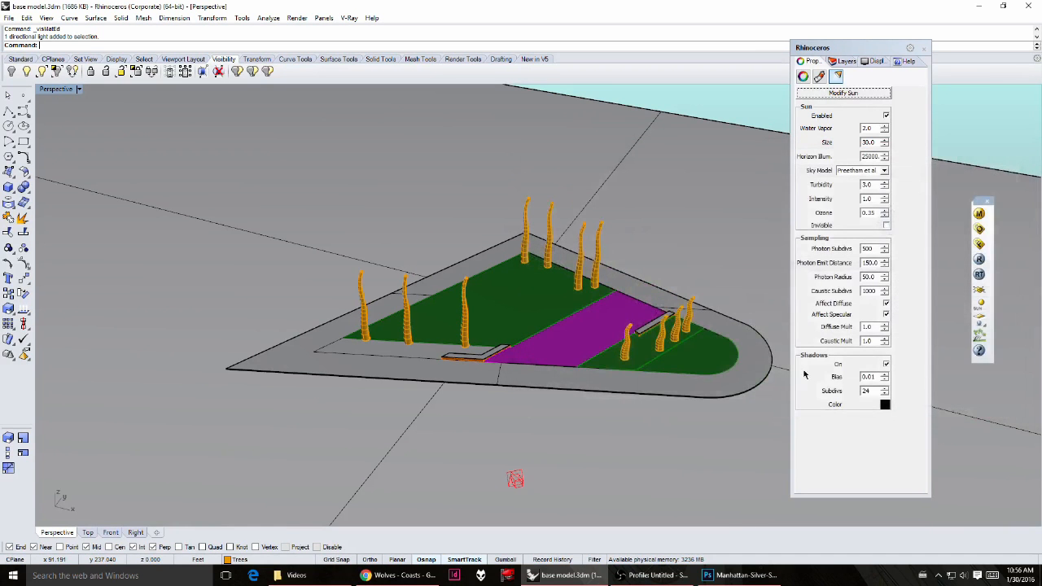
# Step: Open the Named Views panel with the NamedView command and move it clear of the model
pyautogui.moveTo(517, 392); pyautogui.dragTo(548, 402, button='right')
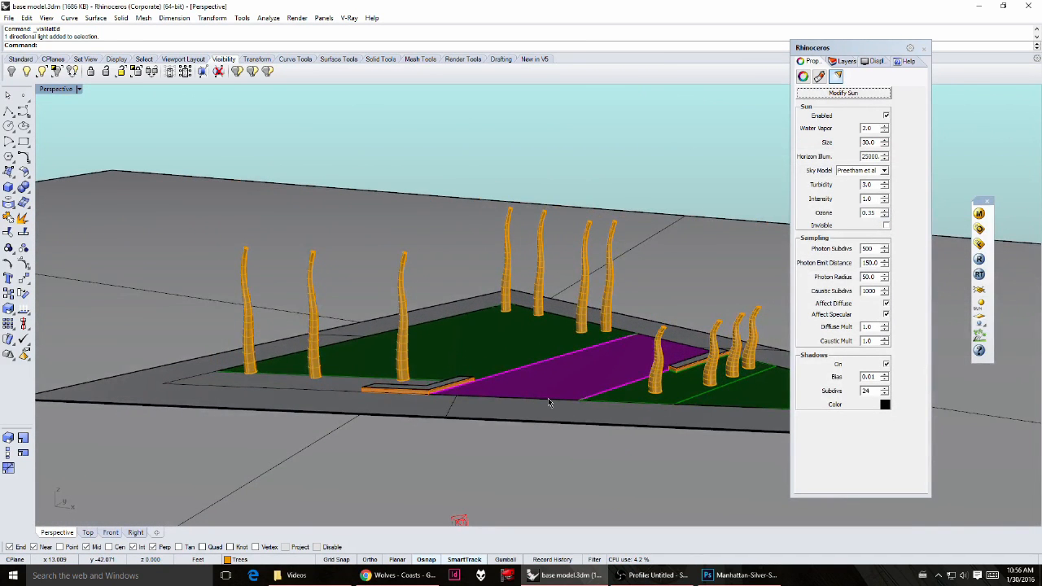
pyautogui.write('NamedCPlane')
pyautogui.press('Return')
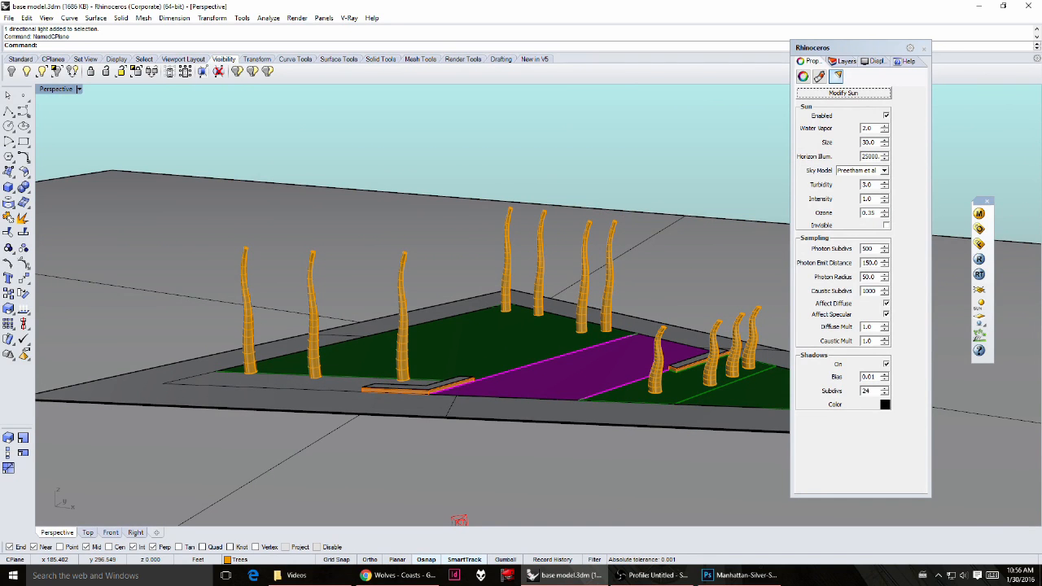
pyautogui.write('NamedView')
pyautogui.press('Return')
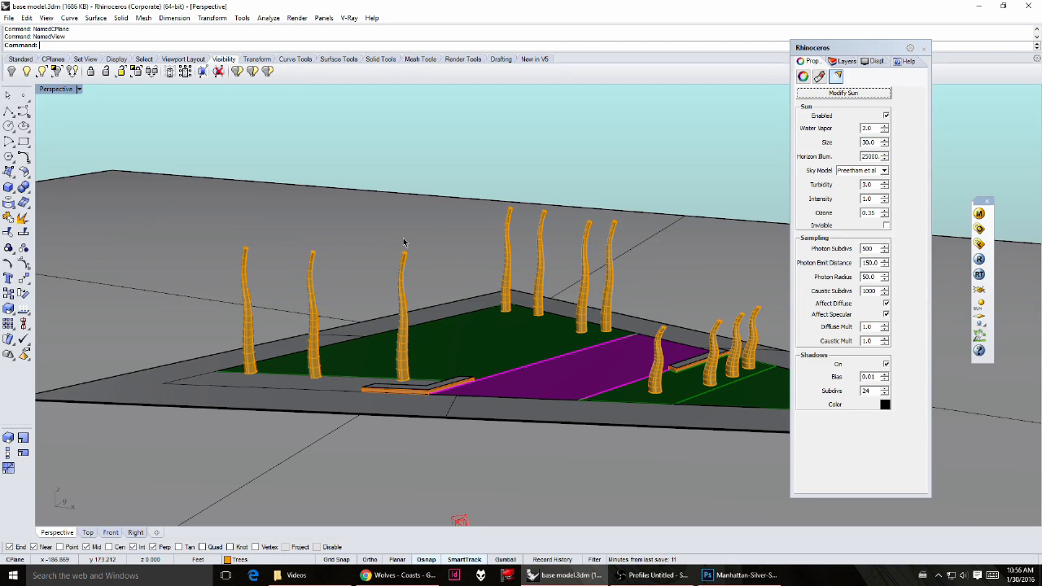
pyautogui.moveTo(403, 77); pyautogui.dragTo(199, 78)
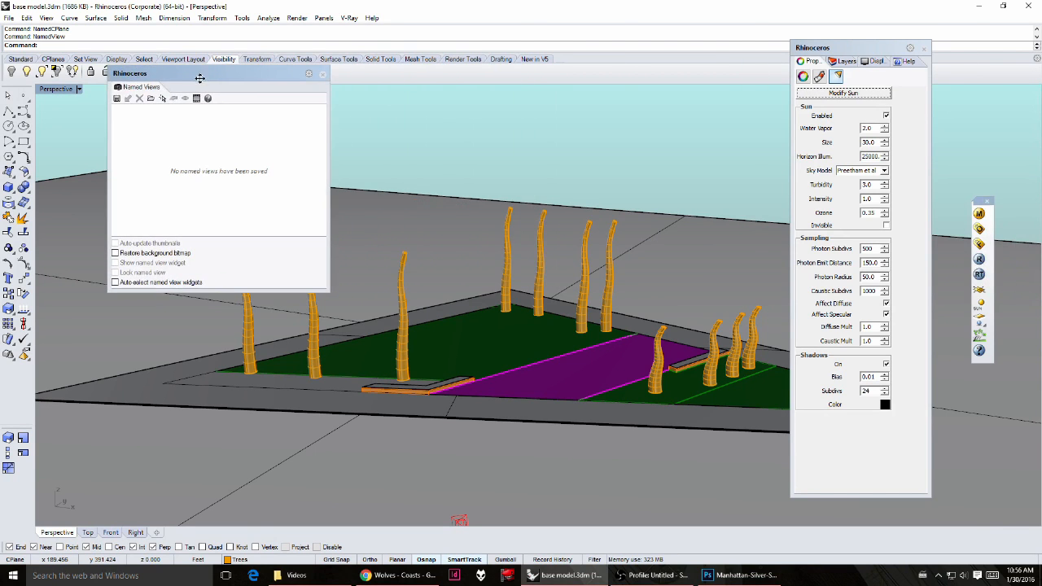
# Step: Frame a low, close perspective of the pavers, bench and trees and save it as named view 1
pyautogui.moveTo(544, 242); pyautogui.dragTo(508, 378, button='right')
pyautogui.scroll(3, 597, 380)
pyautogui.scroll(1, 508, 380)
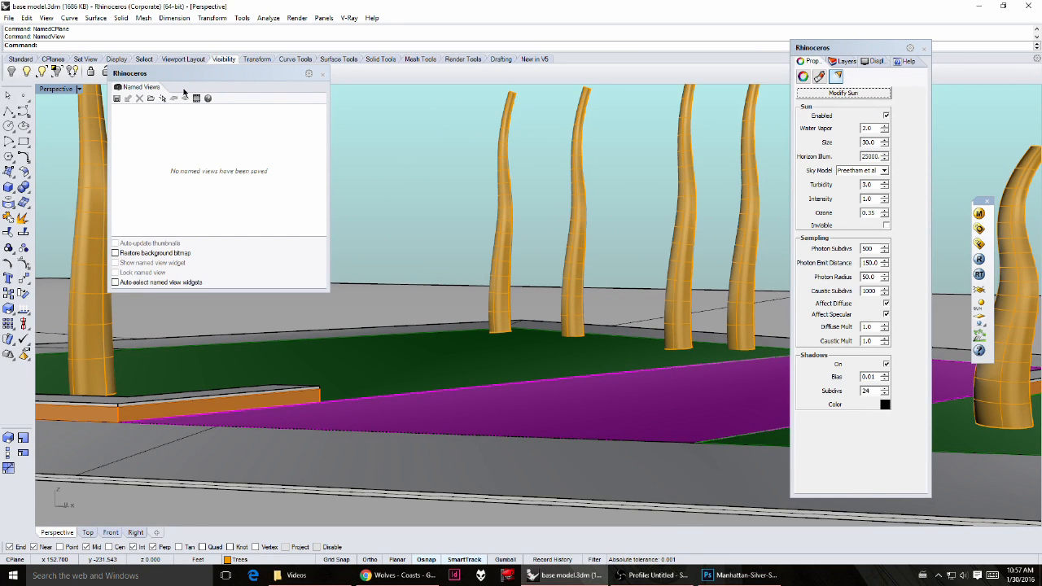
pyautogui.moveTo(186, 73); pyautogui.dragTo(179, 149)
pyautogui.click(111, 174)
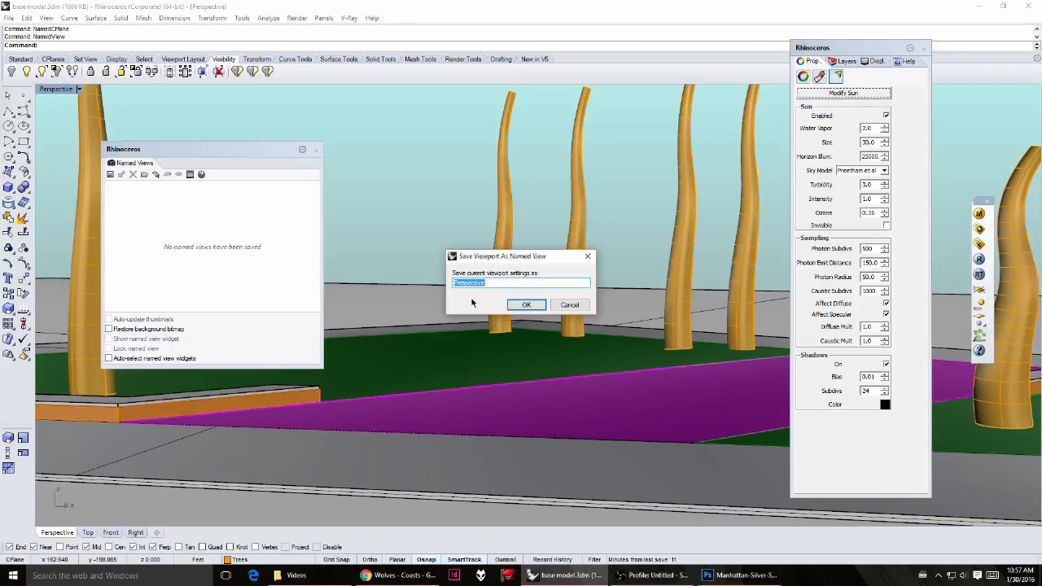
pyautogui.write('1')
pyautogui.click(530, 302)
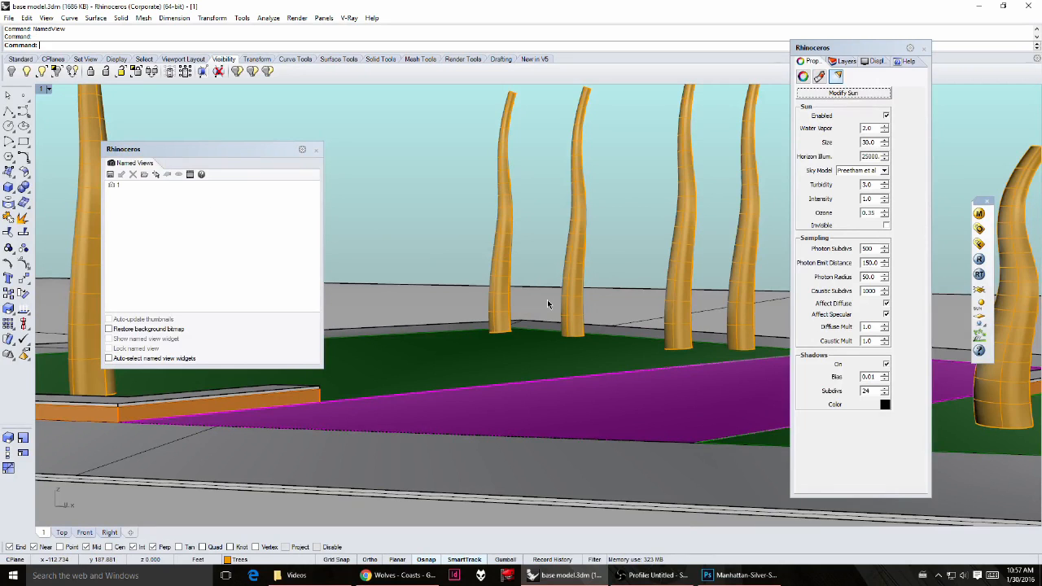
# Step: Switch the Named Views list to thumbnail display and select the thumbnail of view 1
pyautogui.rightClick(159, 217)
pyautogui.moveTo(174, 221)
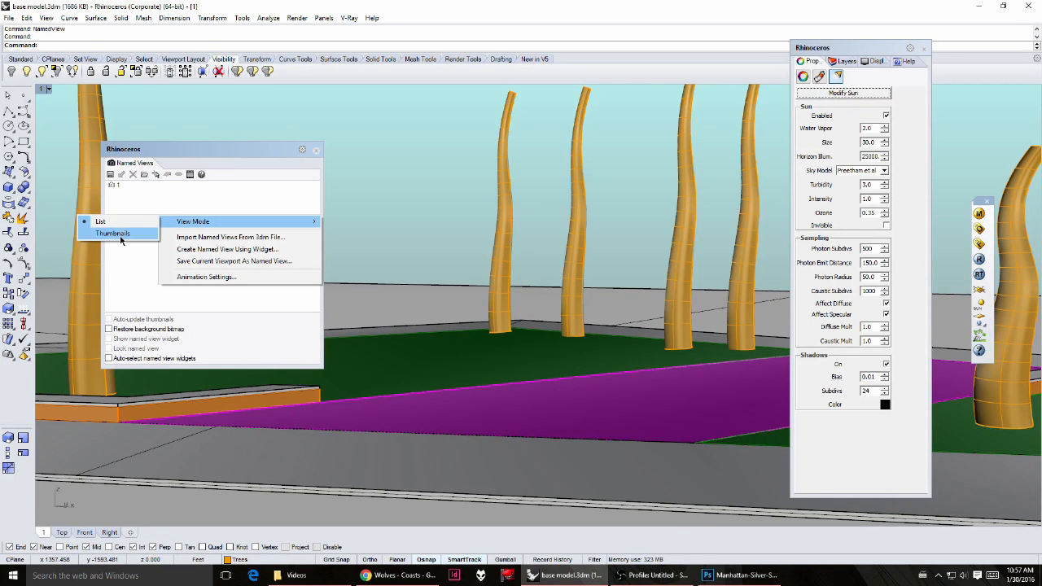
pyautogui.click(120, 234)
pyautogui.rightClick(186, 239)
pyautogui.click(209, 221)
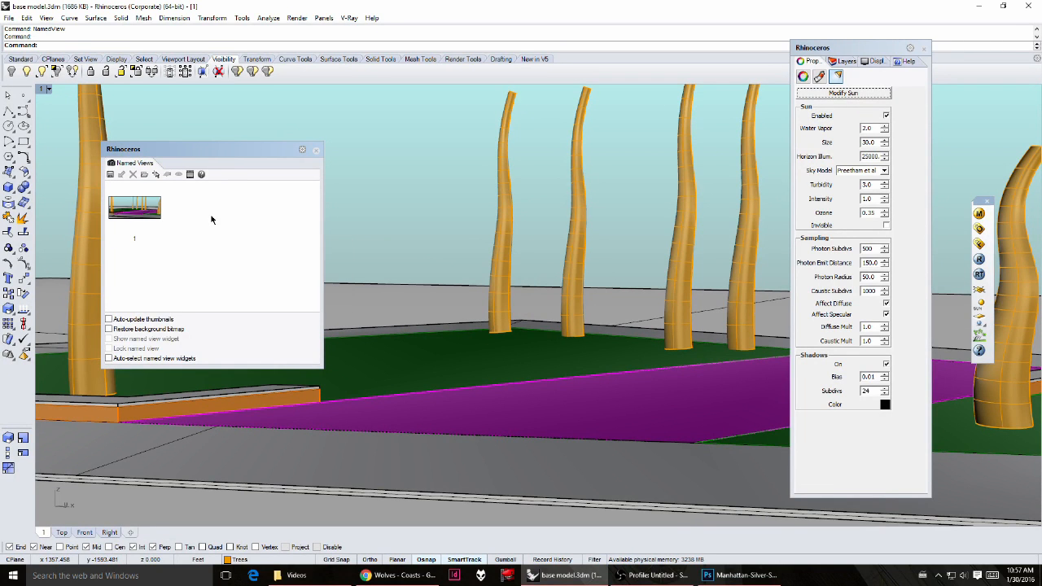
pyautogui.click(151, 210)
# Step: Move the properties panel off the model, frame an elevated perspective of the whole site and save it as named view 2
pyautogui.click(501, 255)
pyautogui.moveTo(423, 219); pyautogui.dragTo(515, 251, button='right')
pyautogui.moveTo(601, 288); pyautogui.dragTo(583, 351, button='right')
pyautogui.moveTo(902, 46); pyautogui.dragTo(1041, 49)
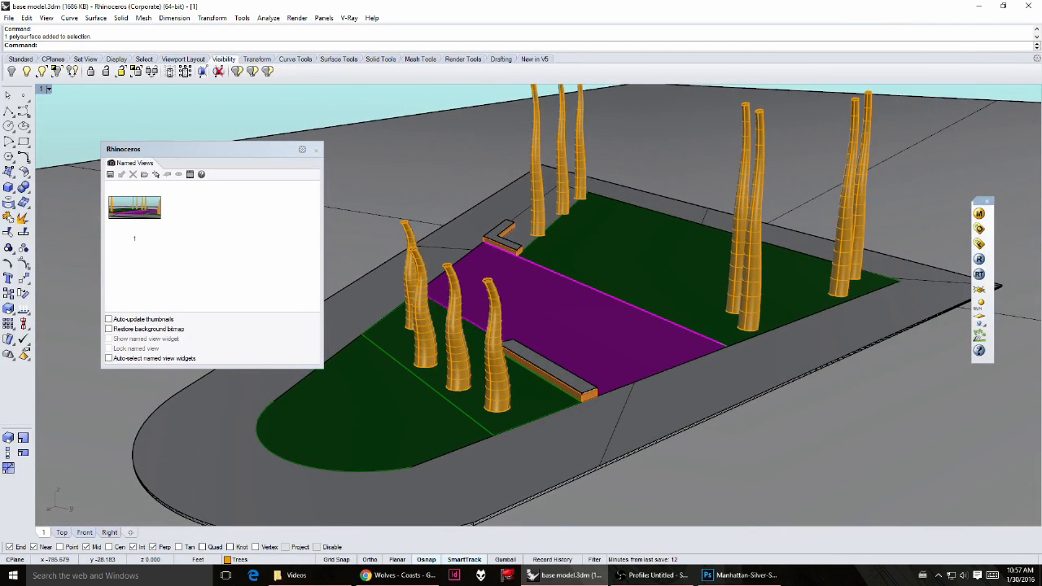
pyautogui.click(111, 174)
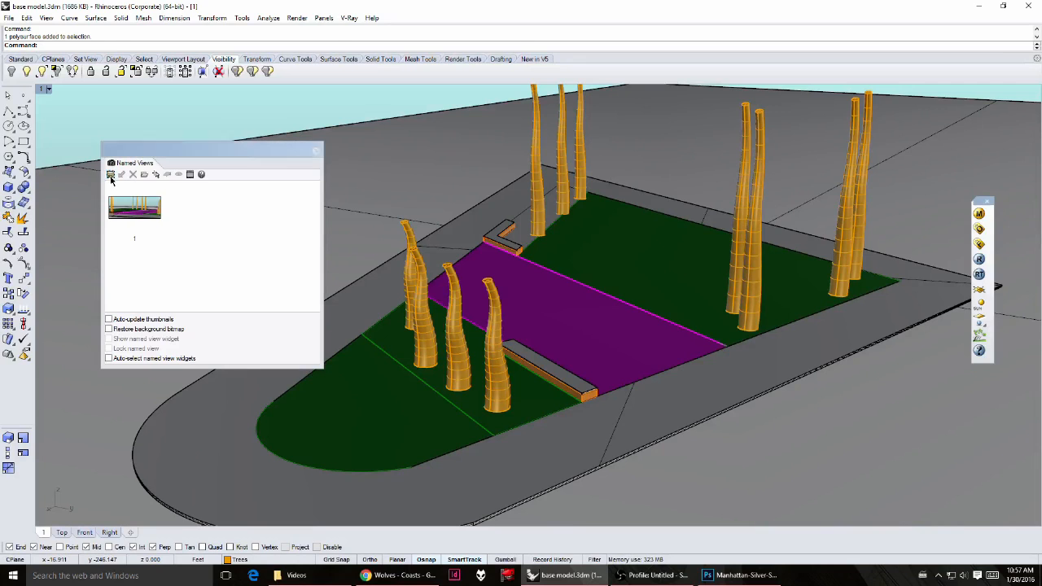
pyautogui.click(525, 306)
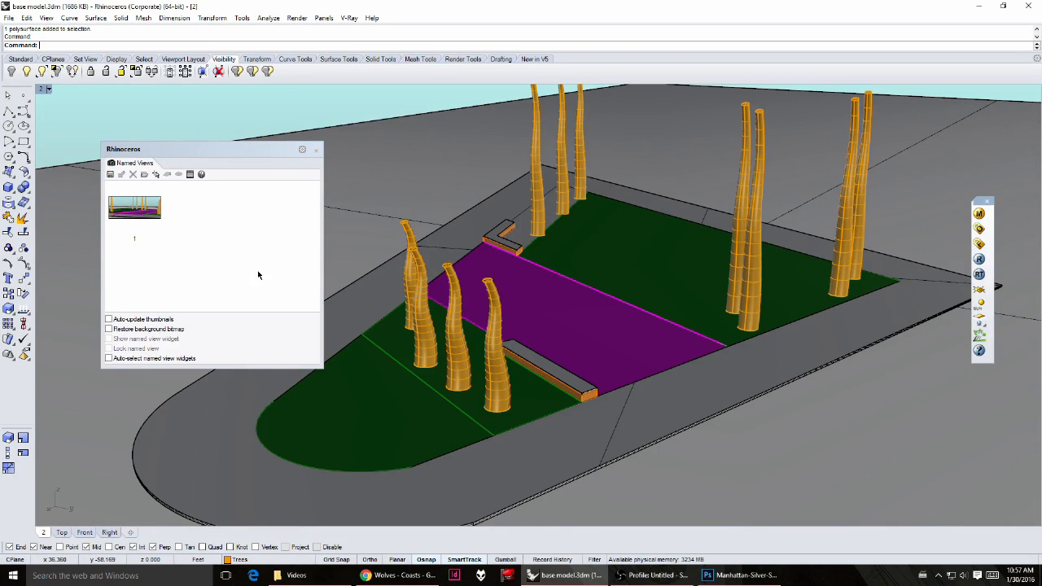
# Step: Frame a low perspective from the site's pointed corner looking past the tall trees and save it as named view 3
pyautogui.moveTo(754, 409); pyautogui.dragTo(554, 389, button='right')
pyautogui.moveTo(580, 331)
pyautogui.keyDown('shift'); pyautogui.mouseDown(button='right')
pyautogui.moveTo(630, 407)
pyautogui.moveTo(585, 342)
pyautogui.mouseUp(button='right'); pyautogui.keyUp('shift')
pyautogui.moveTo(636, 368); pyautogui.dragTo(541, 358, button='right')
pyautogui.moveTo(650, 372); pyautogui.dragTo(609, 386, button='right')
pyautogui.click(110, 175)
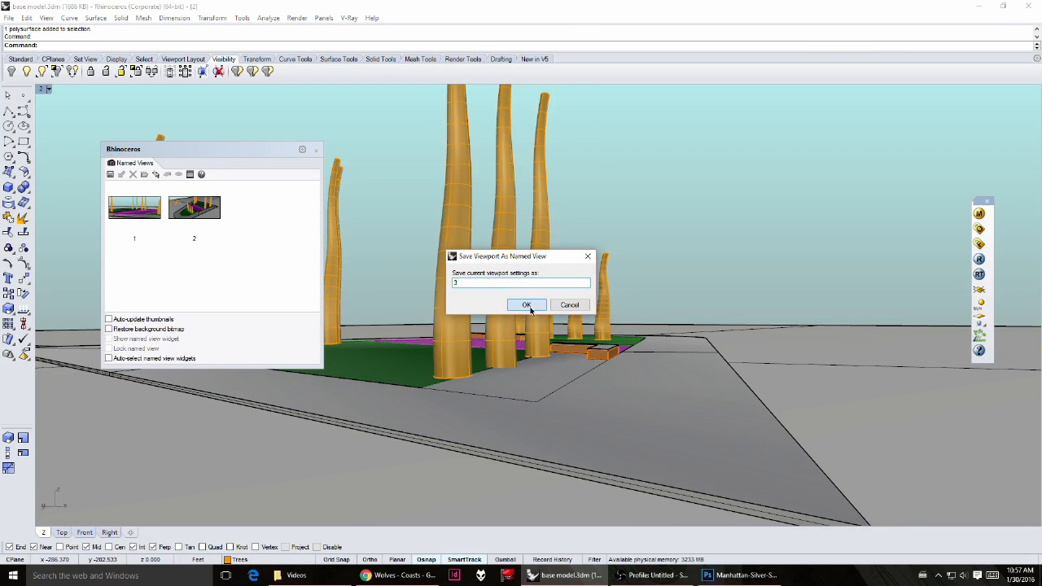
pyautogui.click(523, 304)
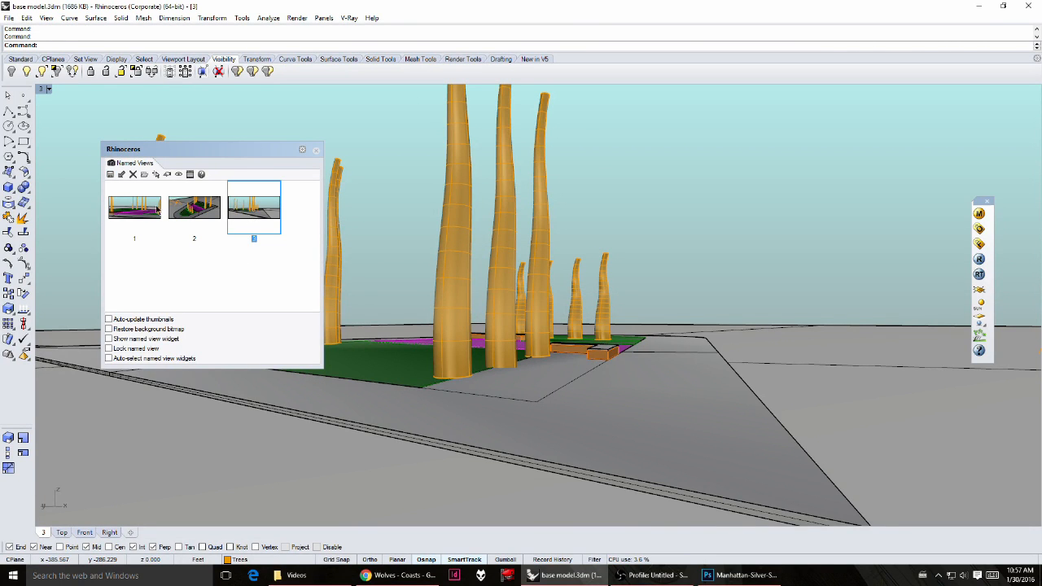
# Step: Restore named views 2 and 1, and reframe the model as a low perspective across the pavers with both benches visible
pyautogui.doubleClick(189, 208)
pyautogui.doubleClick(139, 211)
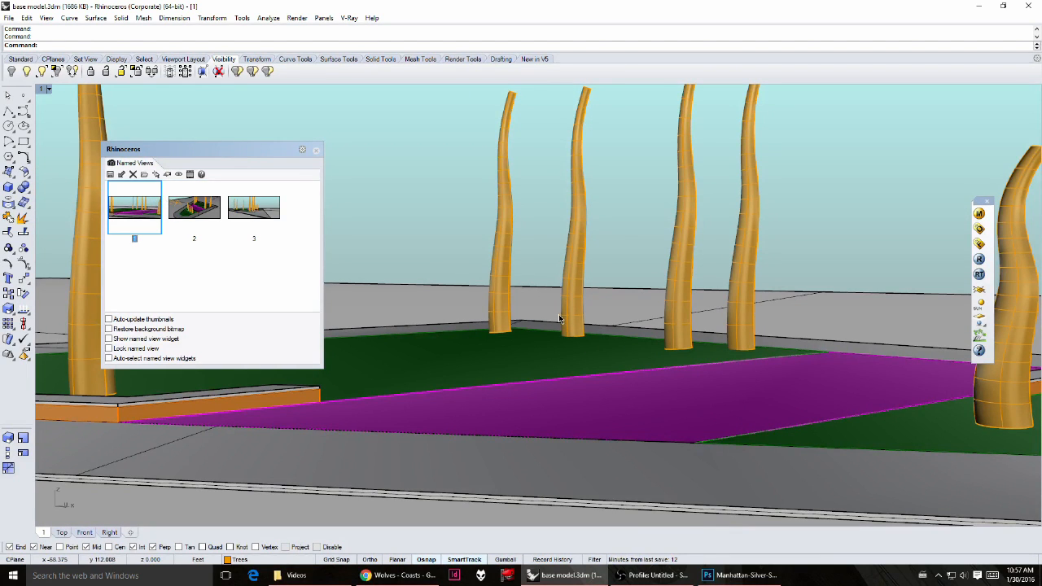
pyautogui.moveTo(657, 319); pyautogui.dragTo(472, 330, button='right')
pyautogui.scroll(-5, 544, 320)
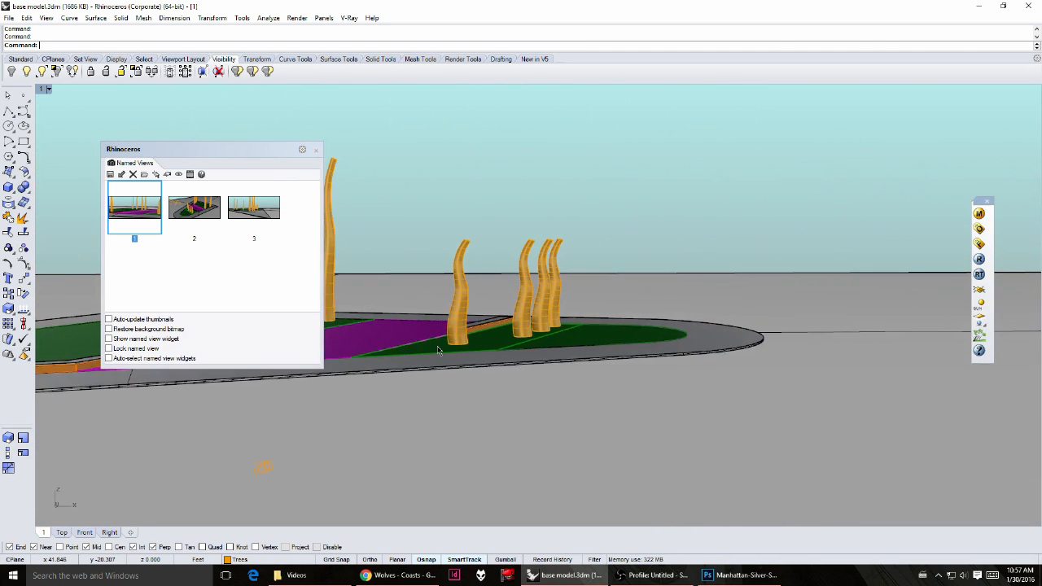
pyautogui.moveTo(414, 328); pyautogui.dragTo(668, 346, button='right')
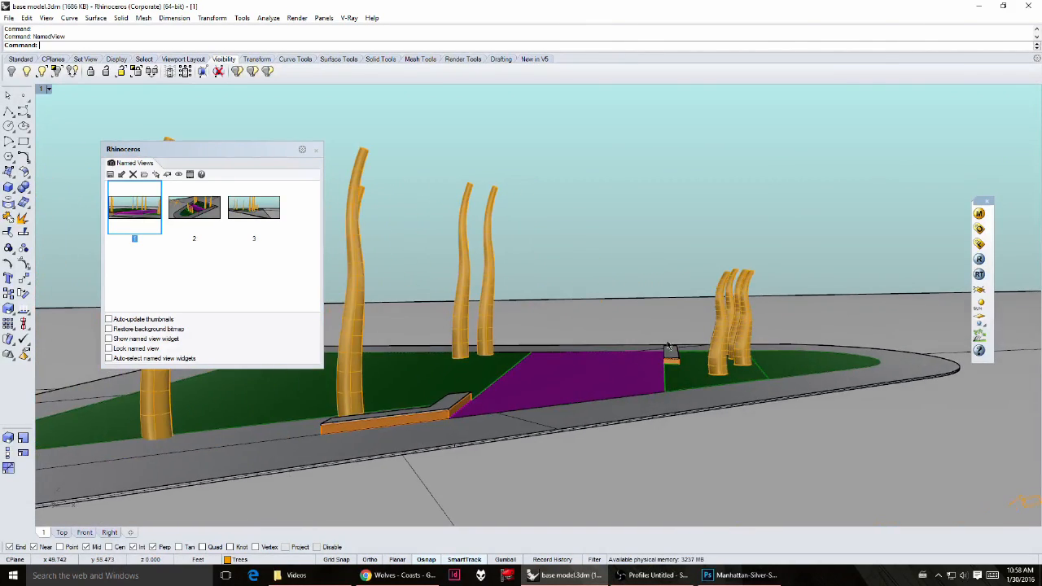
pyautogui.moveTo(549, 373); pyautogui.dragTo(557, 327, button='right')
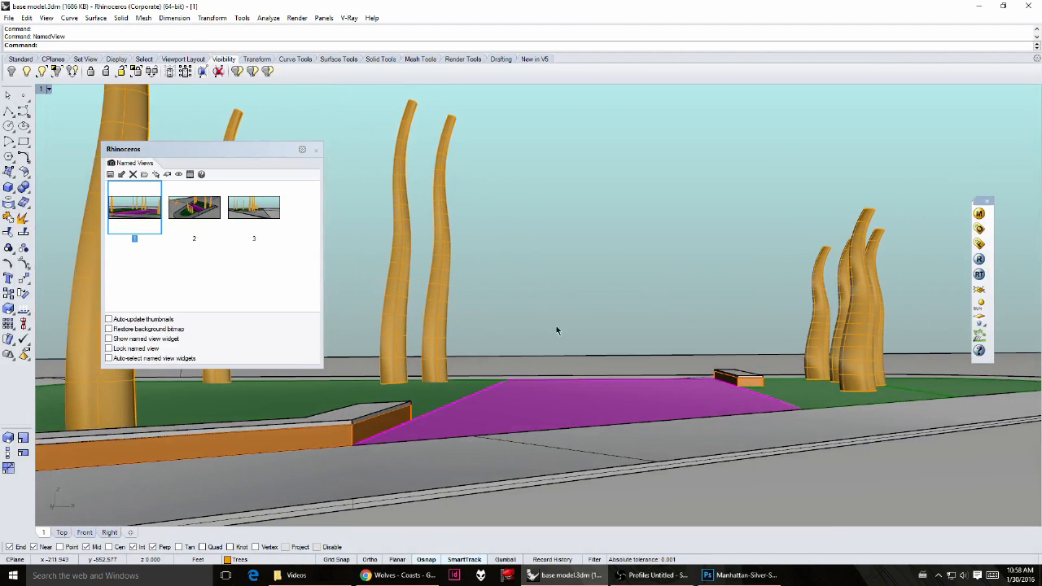
# Step: Shorten the tree beside the far corner of the pavers with Scale1D, using its base as the origin
pyautogui.click(434, 327)
pyautogui.click(9, 454)
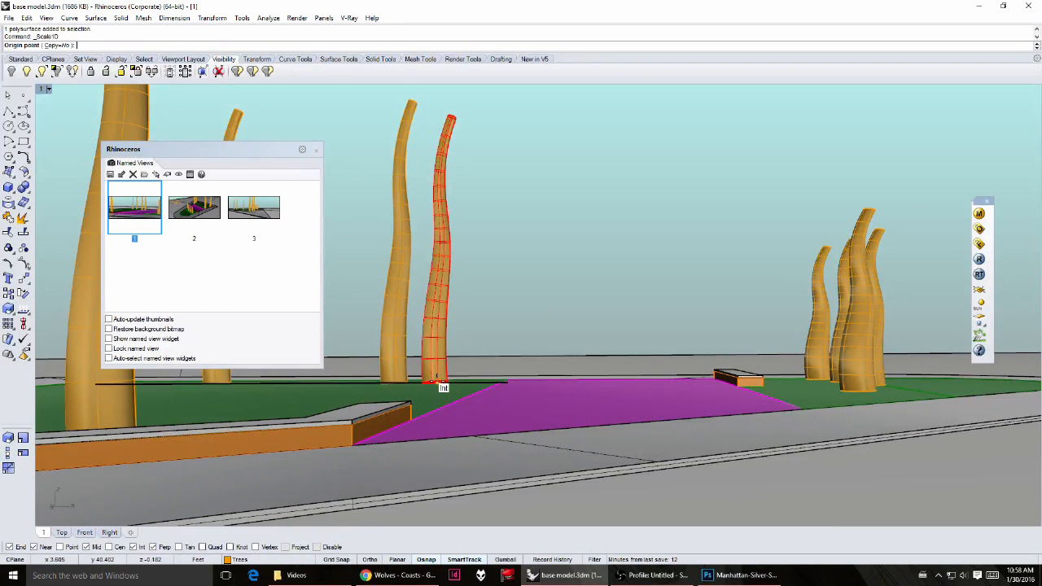
pyautogui.click(436, 380)
pyautogui.click(451, 118)
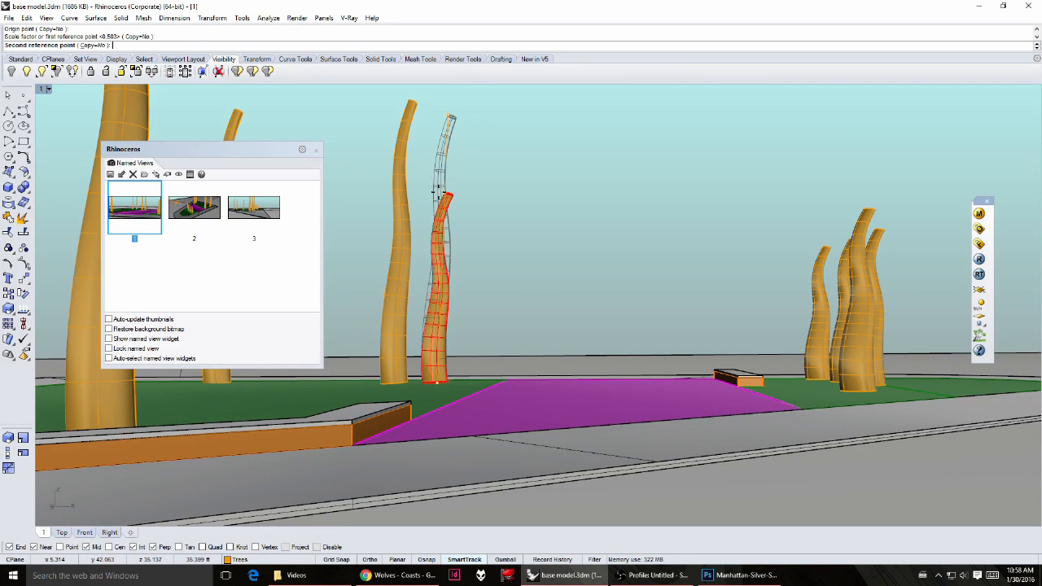
pyautogui.click(441, 193)
pyautogui.click(545, 280)
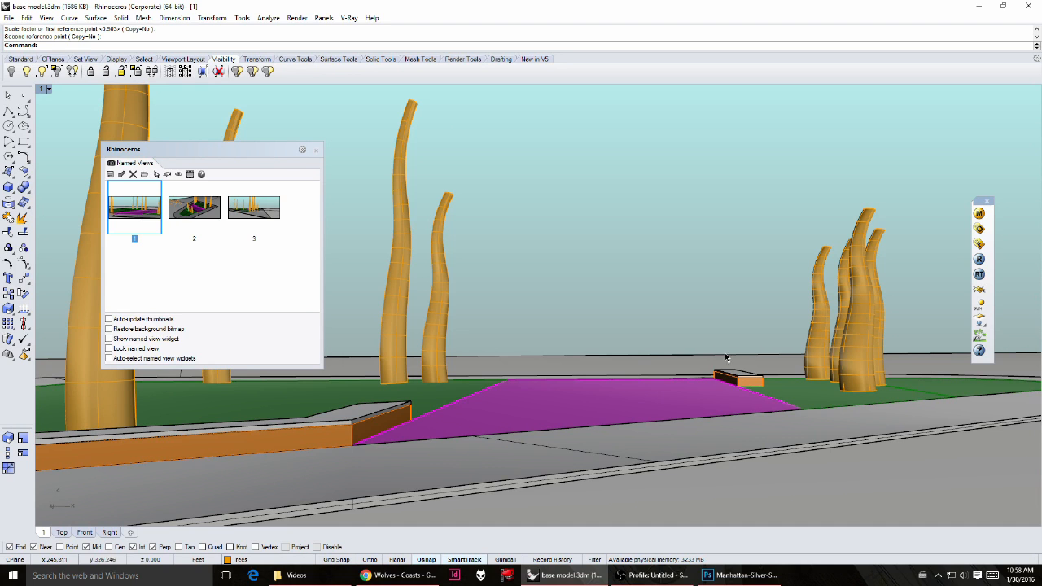
# Step: Clear the tree selection and save the current low perspective as named view 4
pyautogui.click(863, 357)
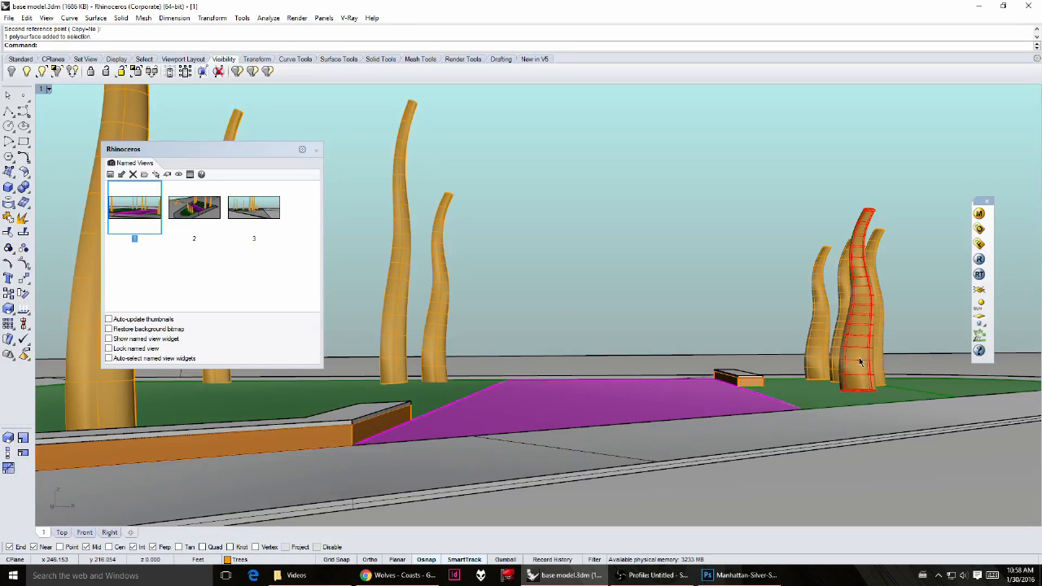
pyautogui.click(497, 280)
pyautogui.click(109, 176)
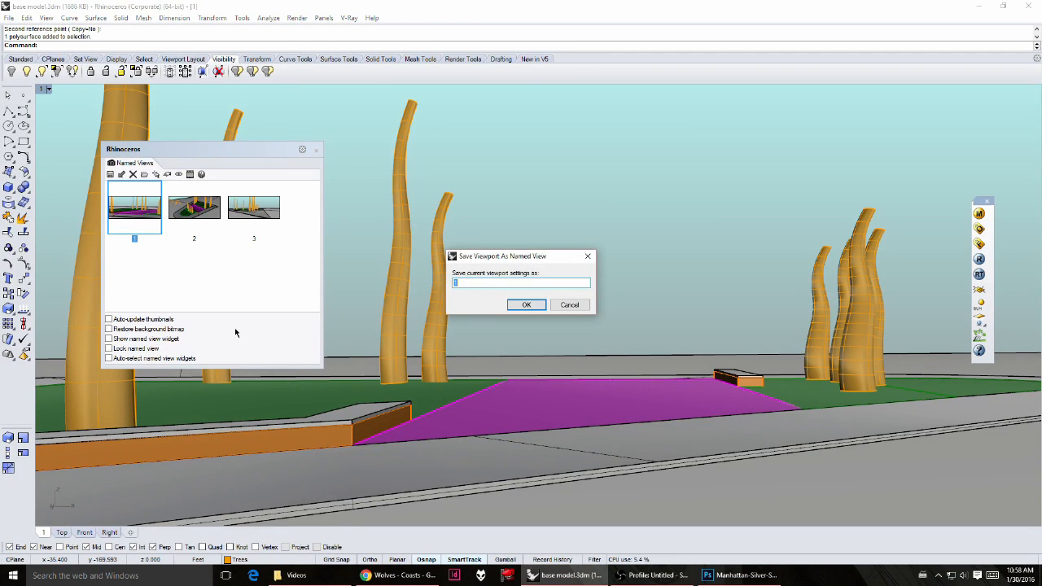
pyautogui.click(519, 302)
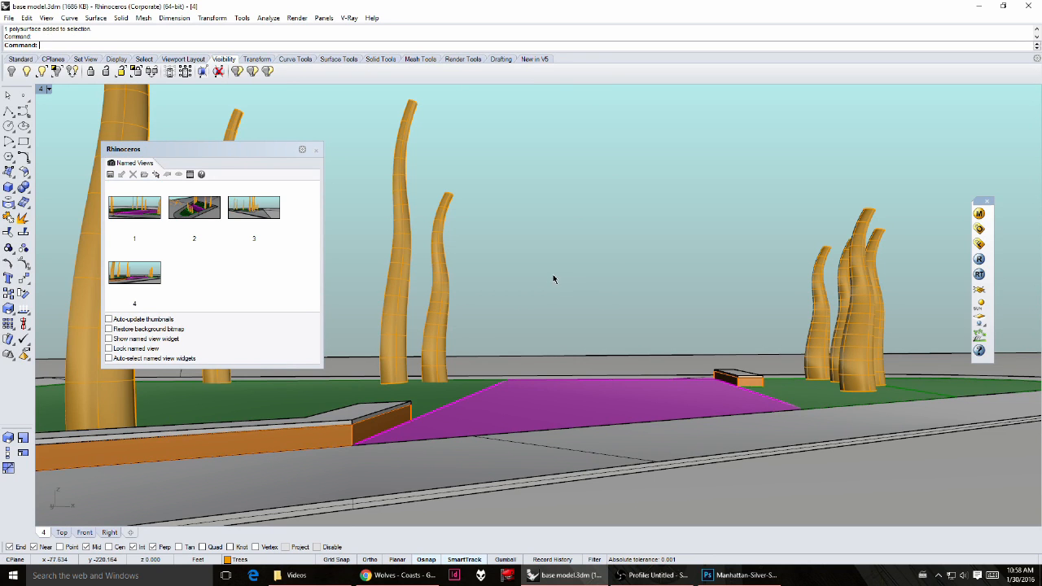
# Step: Restore named views 3, 2, 1 and 4 one after another to check the saved framings
pyautogui.doubleClick(262, 225)
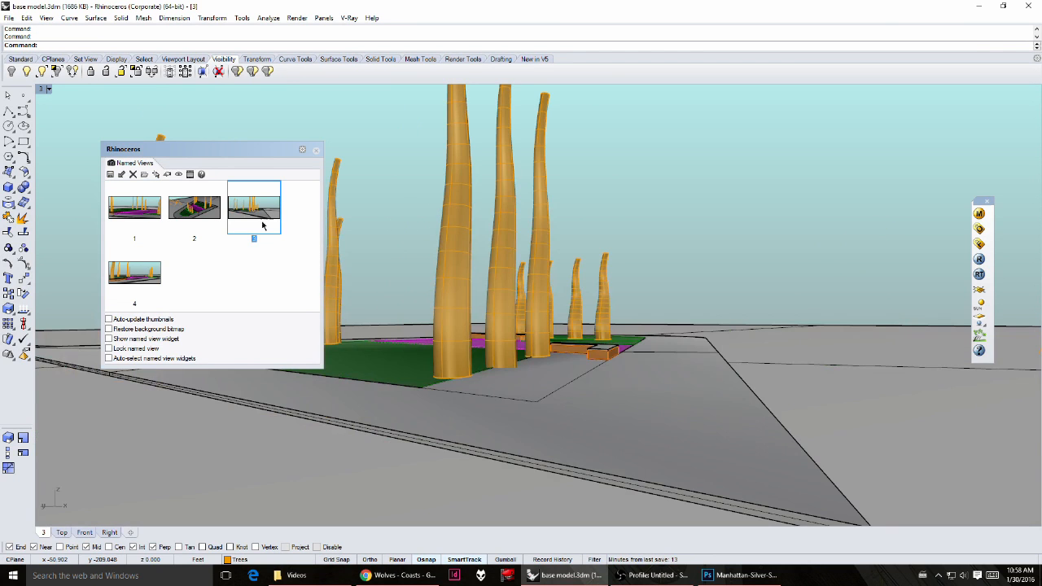
pyautogui.doubleClick(205, 213)
pyautogui.doubleClick(135, 215)
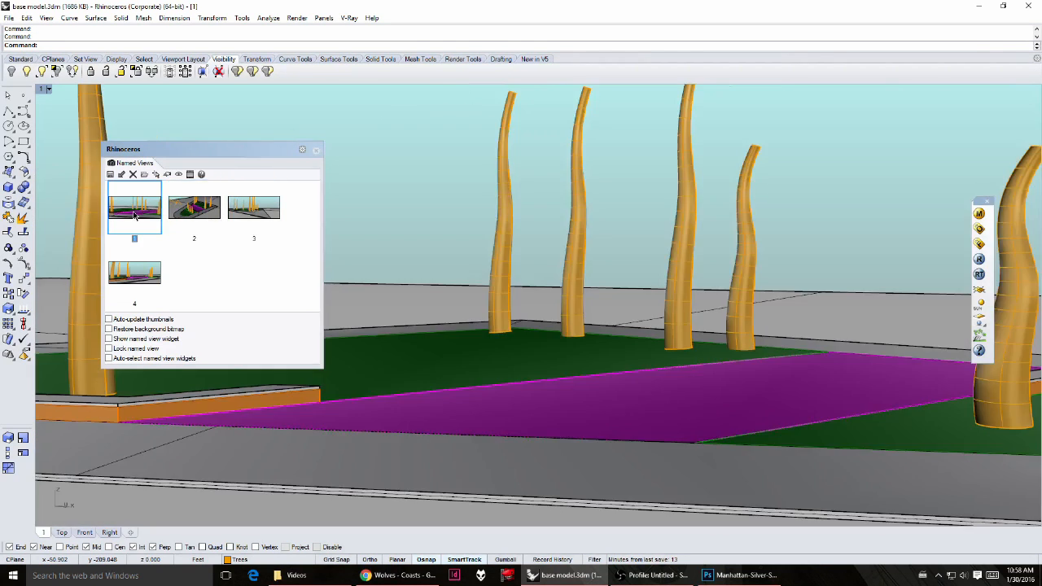
pyautogui.click(109, 274)
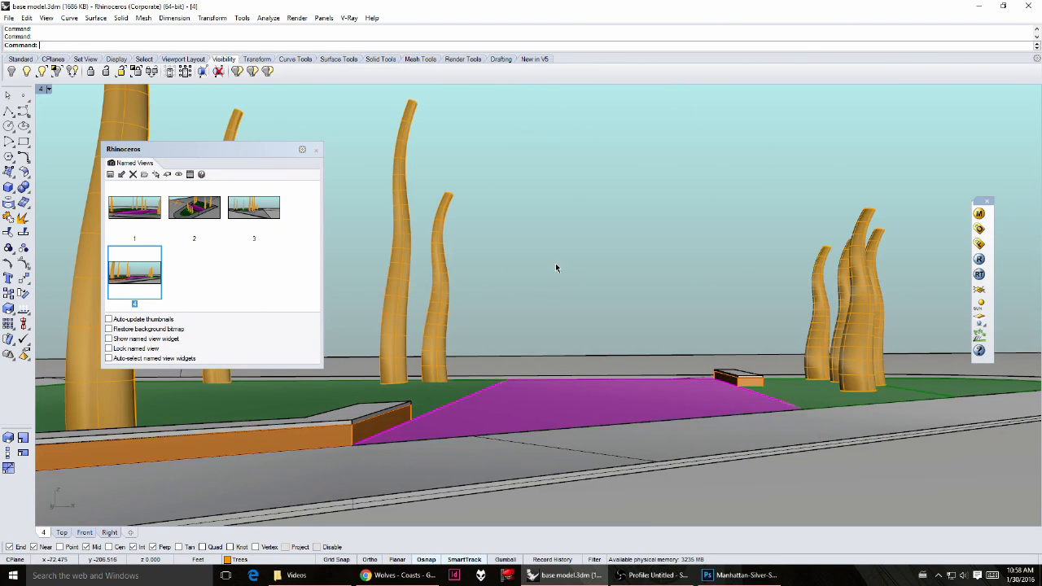
# Step: Clear the Named Views panel from the model, create a layer named Walls and make it the current layer
pyautogui.moveTo(207, 150); pyautogui.dragTo(902, 252)
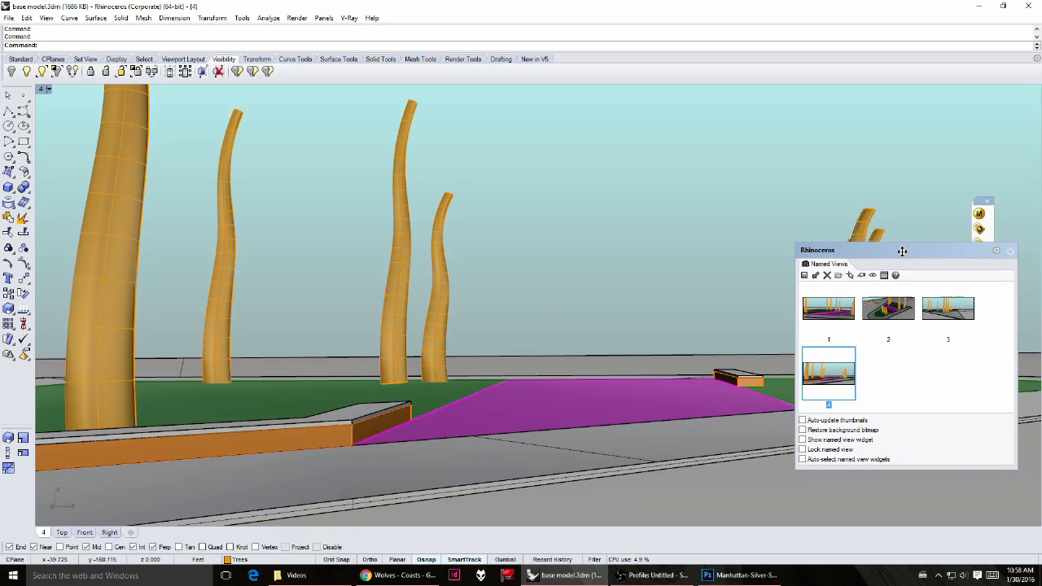
pyautogui.moveTo(706, 213); pyautogui.dragTo(478, 301, button='right')
pyautogui.scroll(-5, 478, 301)
pyautogui.keyDown('shift'); pyautogui.moveTo(674, 288); pyautogui.dragTo(480, 222, button='right'); pyautogui.keyUp('shift')
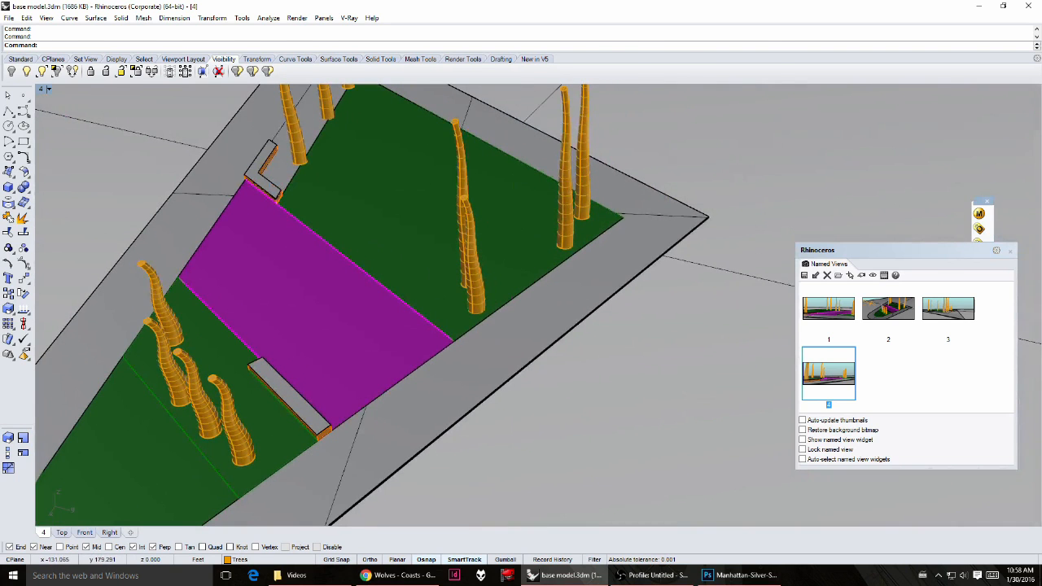
pyautogui.moveTo(684, 52); pyautogui.dragTo(767, 82)
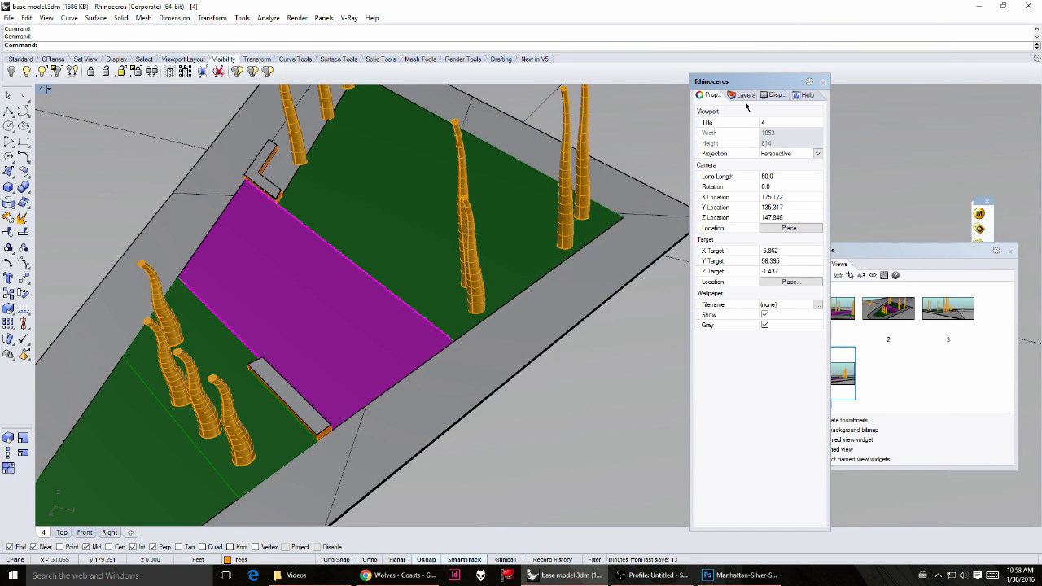
pyautogui.click(745, 95)
pyautogui.click(698, 106)
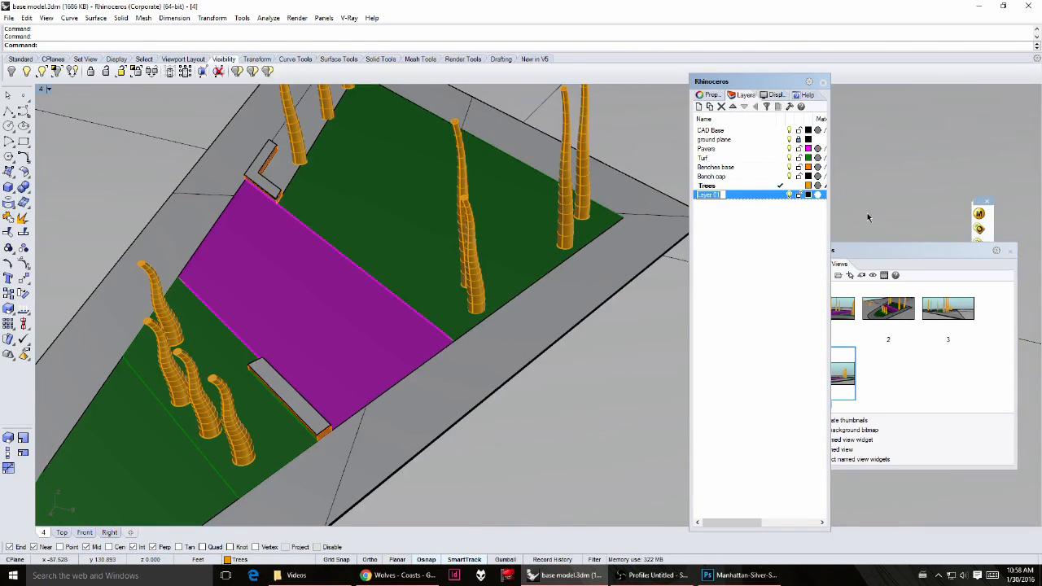
pyautogui.write('Walls')
pyautogui.press('Return')
pyautogui.click(780, 195)
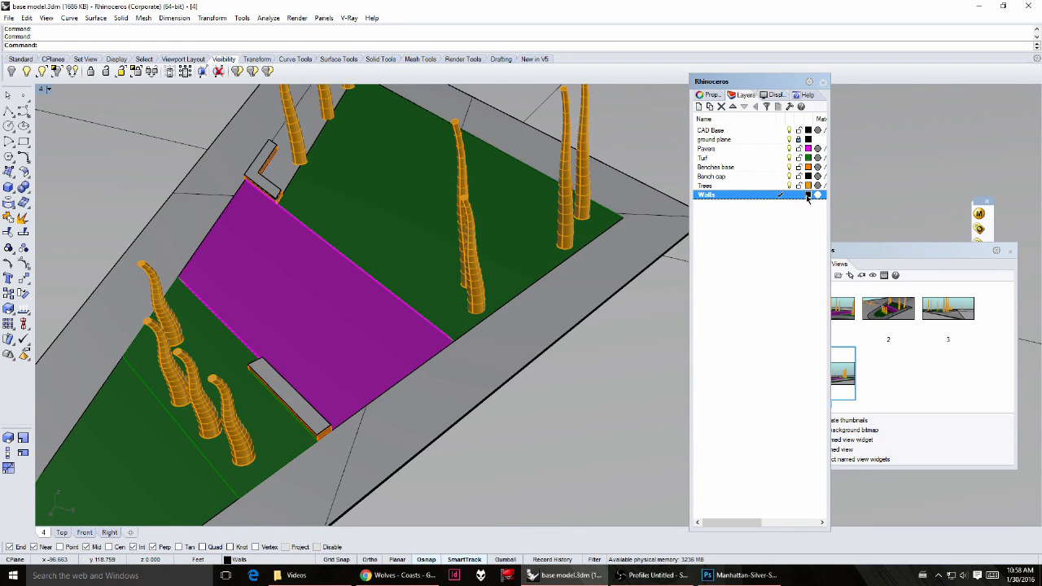
# Step: Set the Walls layer's color to a light orange
pyautogui.click(808, 195)
pyautogui.moveTo(486, 220); pyautogui.dragTo(492, 313)
pyautogui.click(435, 264)
pyautogui.click(575, 388)
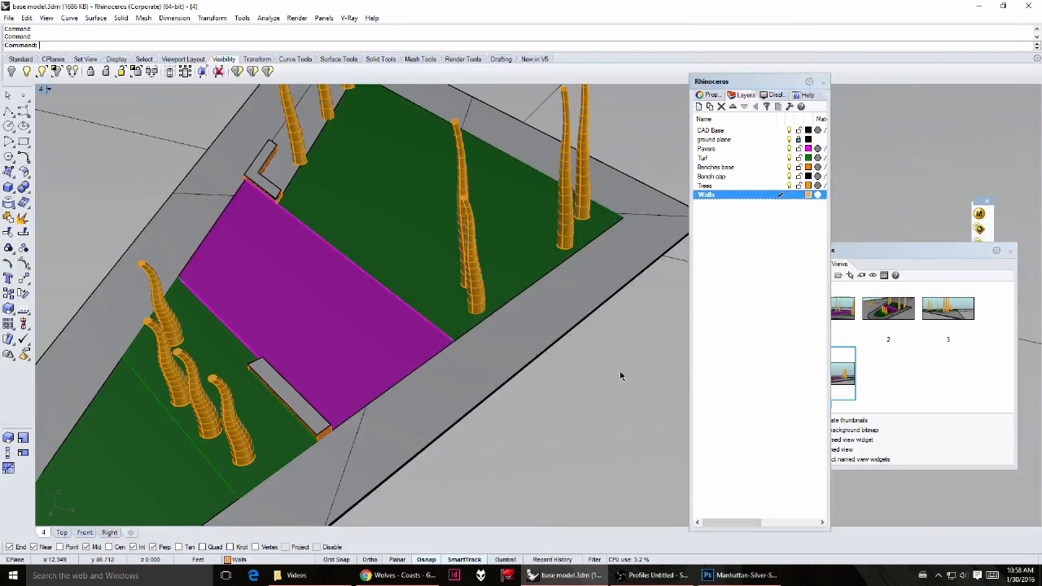
# Step: Draw a polyline along the turf's outer edge from its far corner to the corner of the pavers
pyautogui.scroll(5, 554, 262)
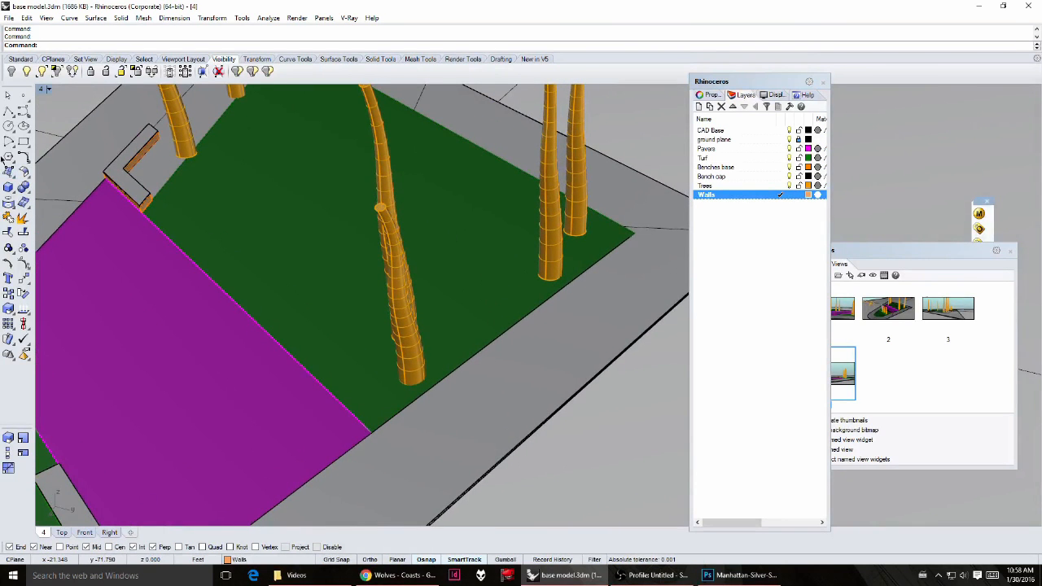
pyautogui.click(8, 112)
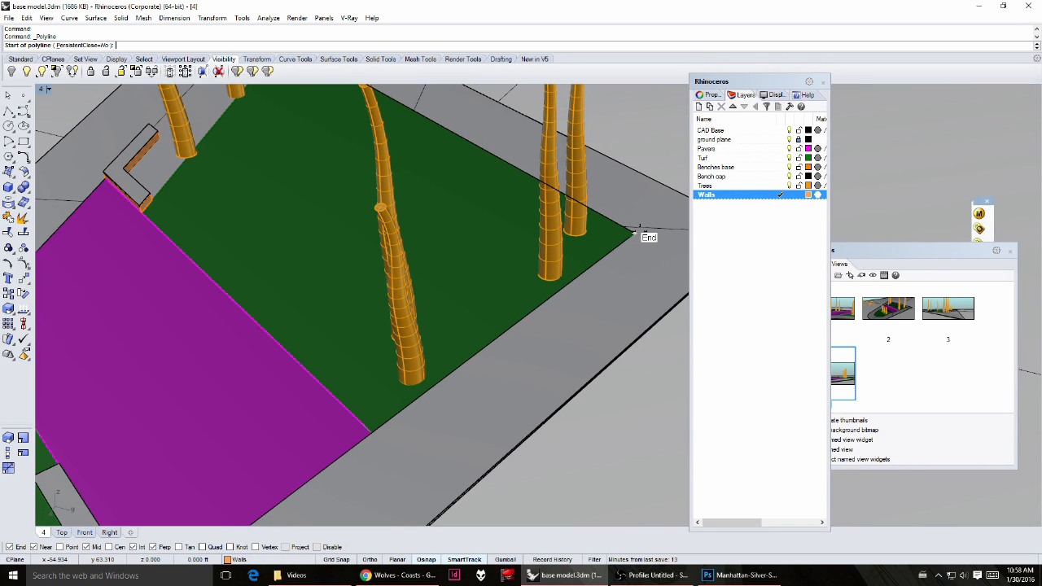
pyautogui.click(635, 232)
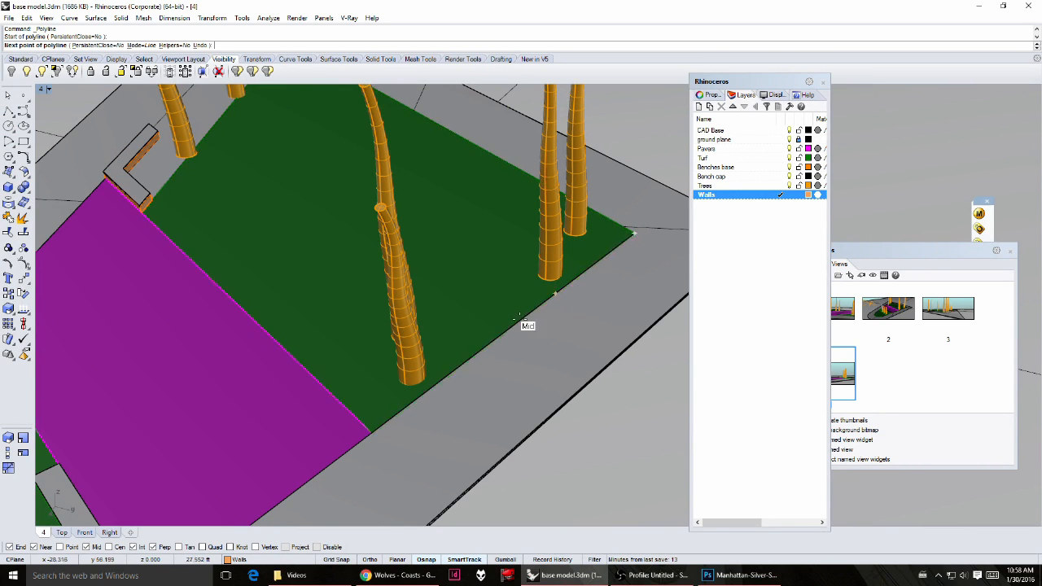
pyautogui.click(369, 432)
pyautogui.press('Return')
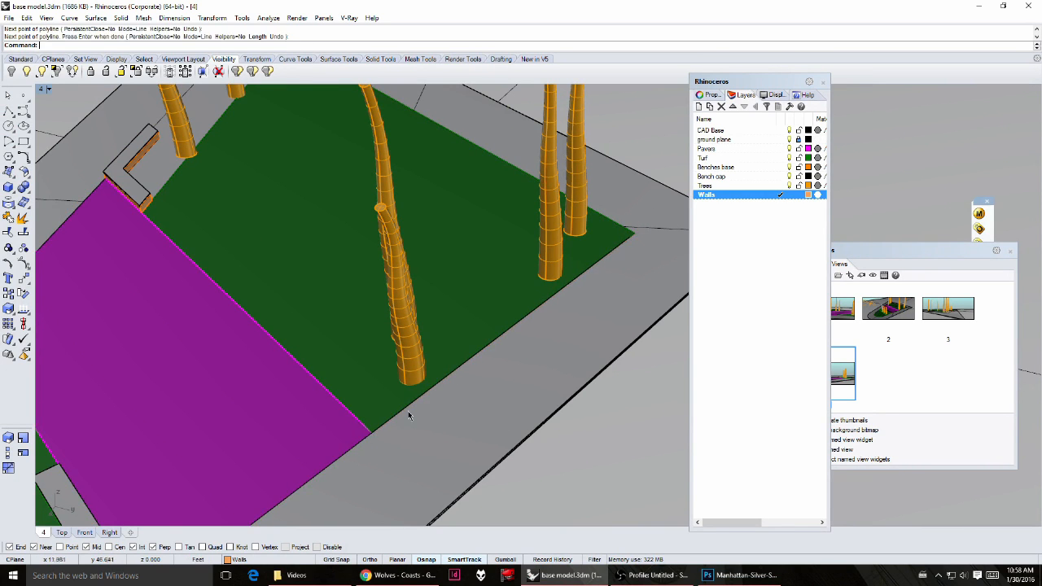
# Step: Offset the turf-edge polyline inward onto the turf at a distance of 2
pyautogui.click(415, 407)
pyautogui.click(453, 442)
pyautogui.write('Offset')
pyautogui.press('Return')
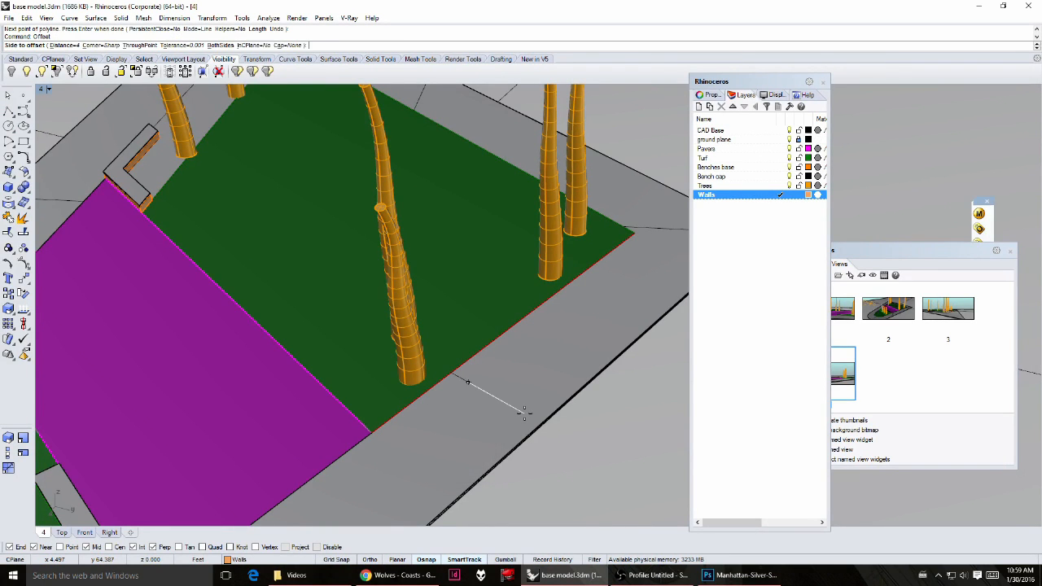
pyautogui.write('2')
pyautogui.press('Return')
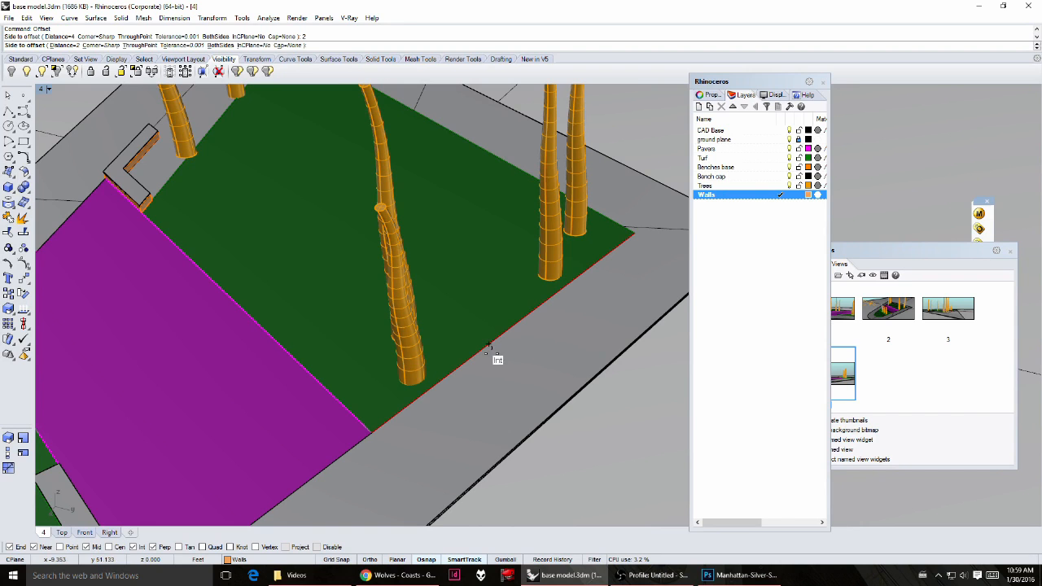
pyautogui.click(468, 338)
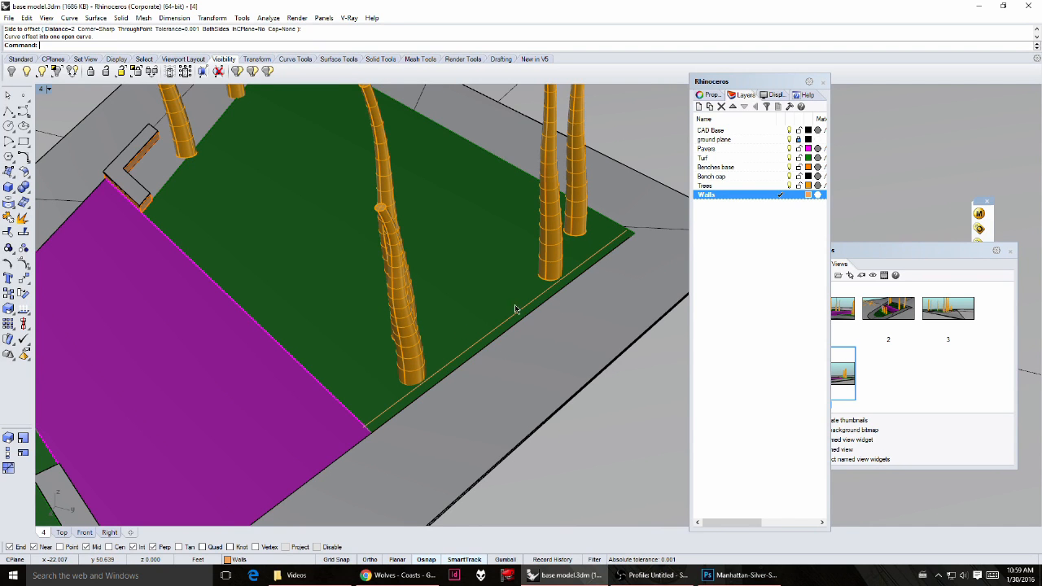
# Step: Start a line from the far end of the offset curve to close off the wall outline at the turf's corner
pyautogui.write('line')
pyautogui.press('Return')
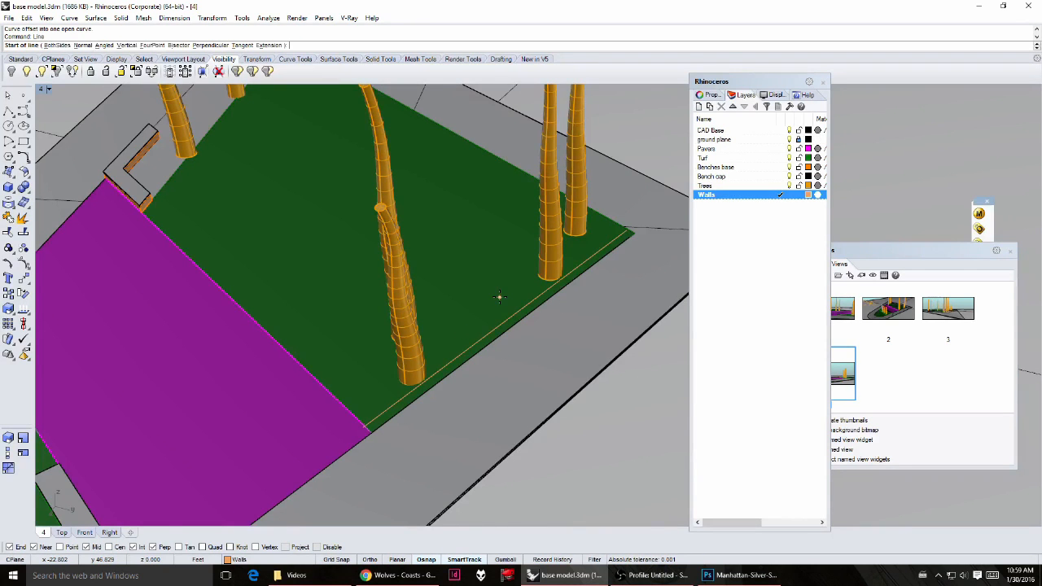
pyautogui.click(628, 231)
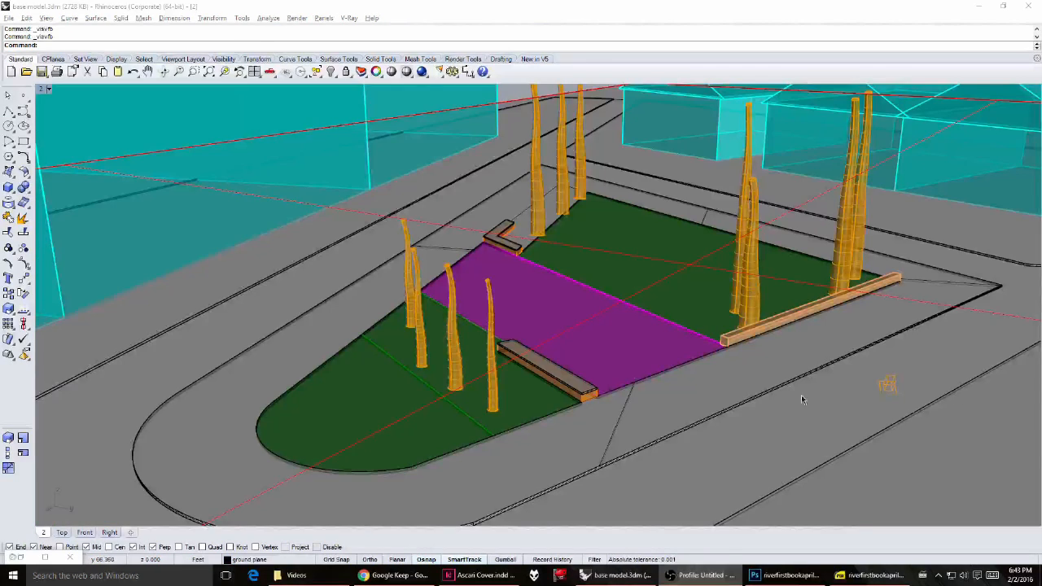
# Step: Examine the house and building masses surrounding the triangular park from a wider, higher viewpoint
pyautogui.click(788, 394)
pyautogui.scroll(-10, 783, 390)
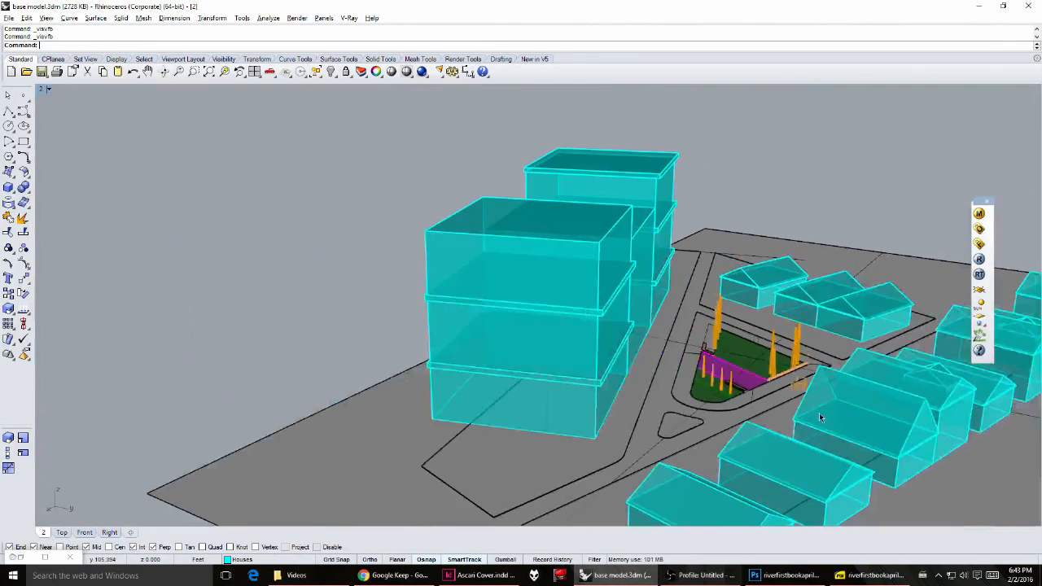
pyautogui.keyDown('shift'); pyautogui.moveTo(820, 417); pyautogui.dragTo(616, 237, button='right'); pyautogui.keyUp('shift')
pyautogui.scroll(-8, 711, 452)
pyautogui.scroll(8, 615, 243)
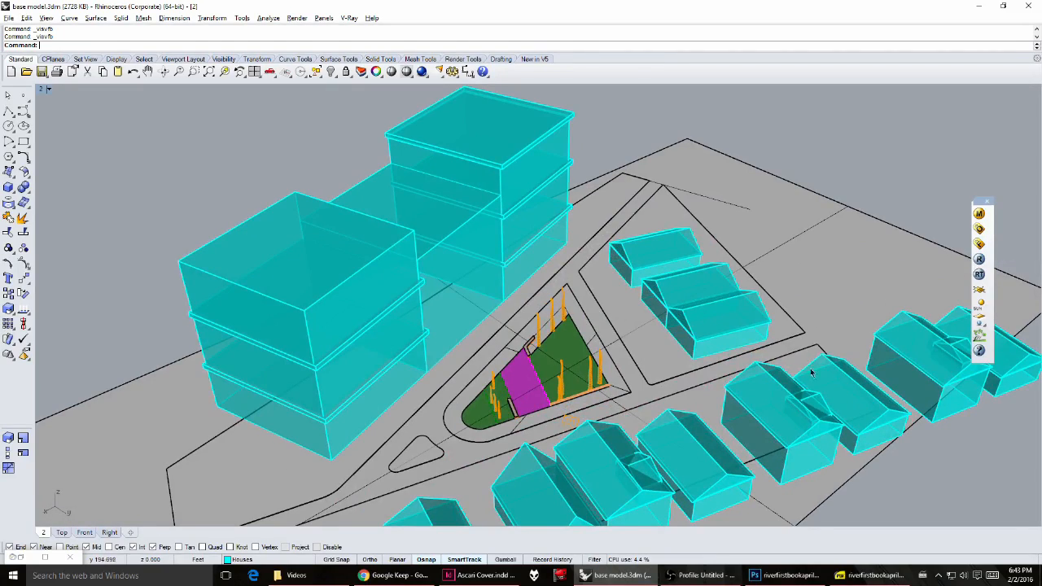
pyautogui.moveTo(800, 376)
pyautogui.mouseDown(button='right')
pyautogui.moveTo(788, 310)
pyautogui.moveTo(814, 381)
pyautogui.mouseUp(button='right')
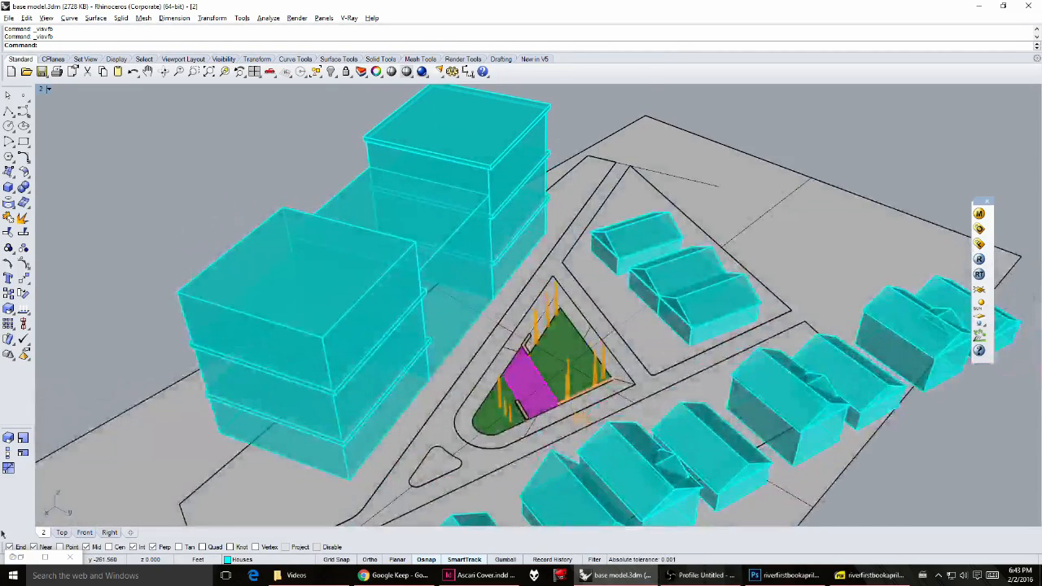
# Step: Bring back the V-Ray frame buffer as a smaller floating window over the model and display the render's Alpha channel
pyautogui.click(63, 548)
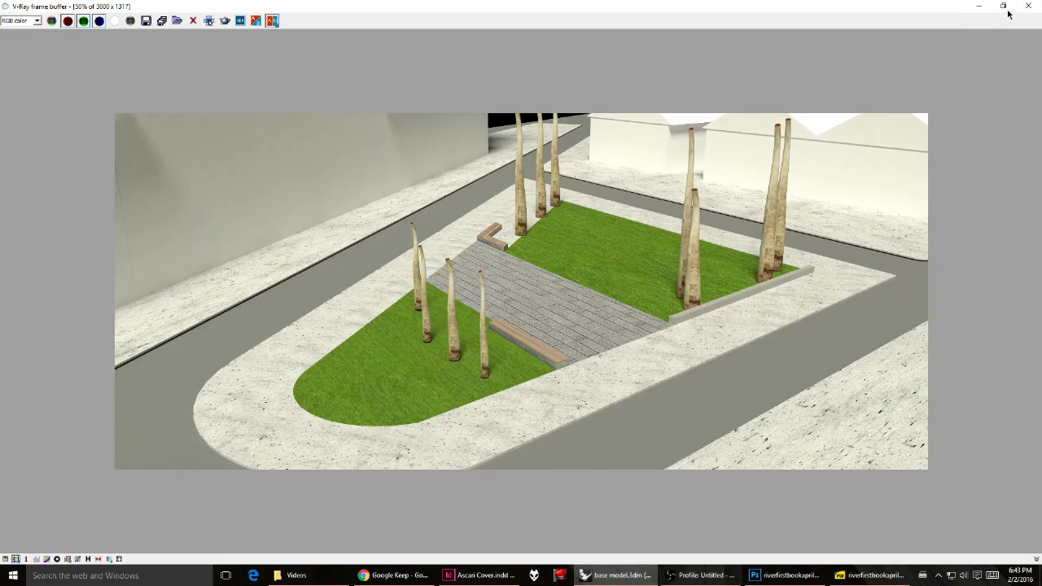
pyautogui.click(1003, 7)
pyautogui.moveTo(699, 114); pyautogui.dragTo(631, 96)
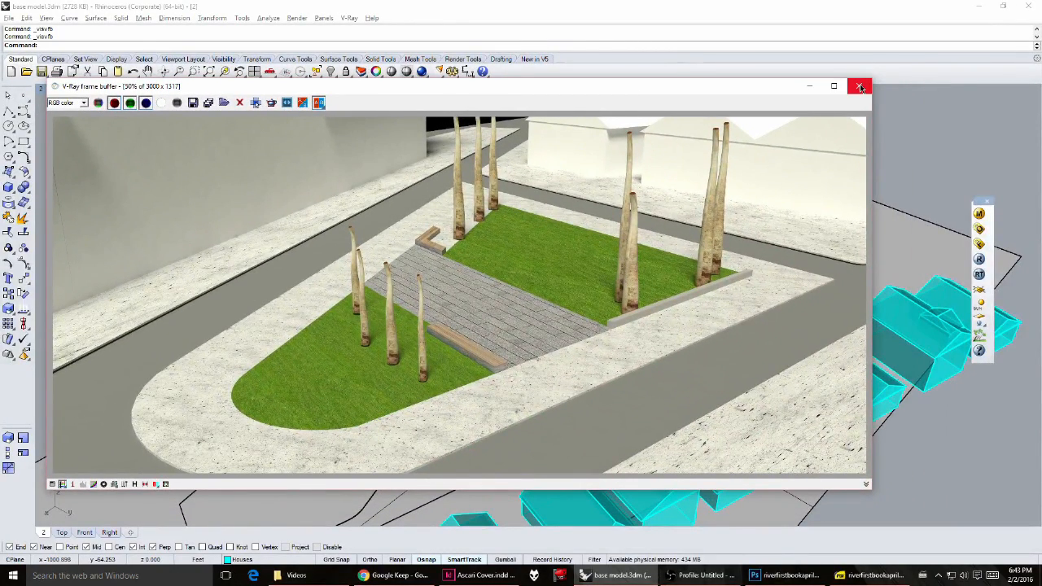
pyautogui.click(81, 103)
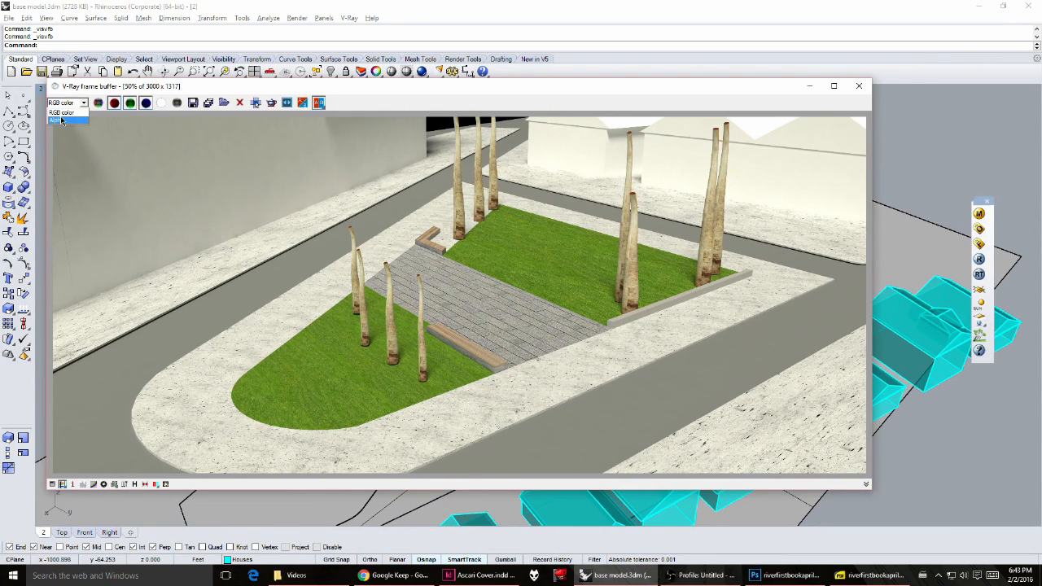
pyautogui.click(60, 120)
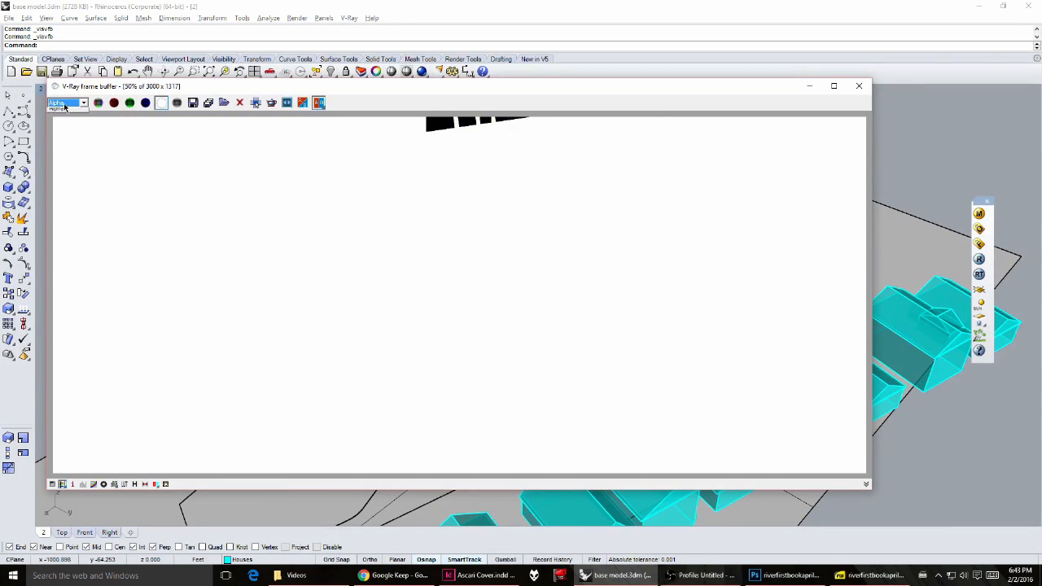